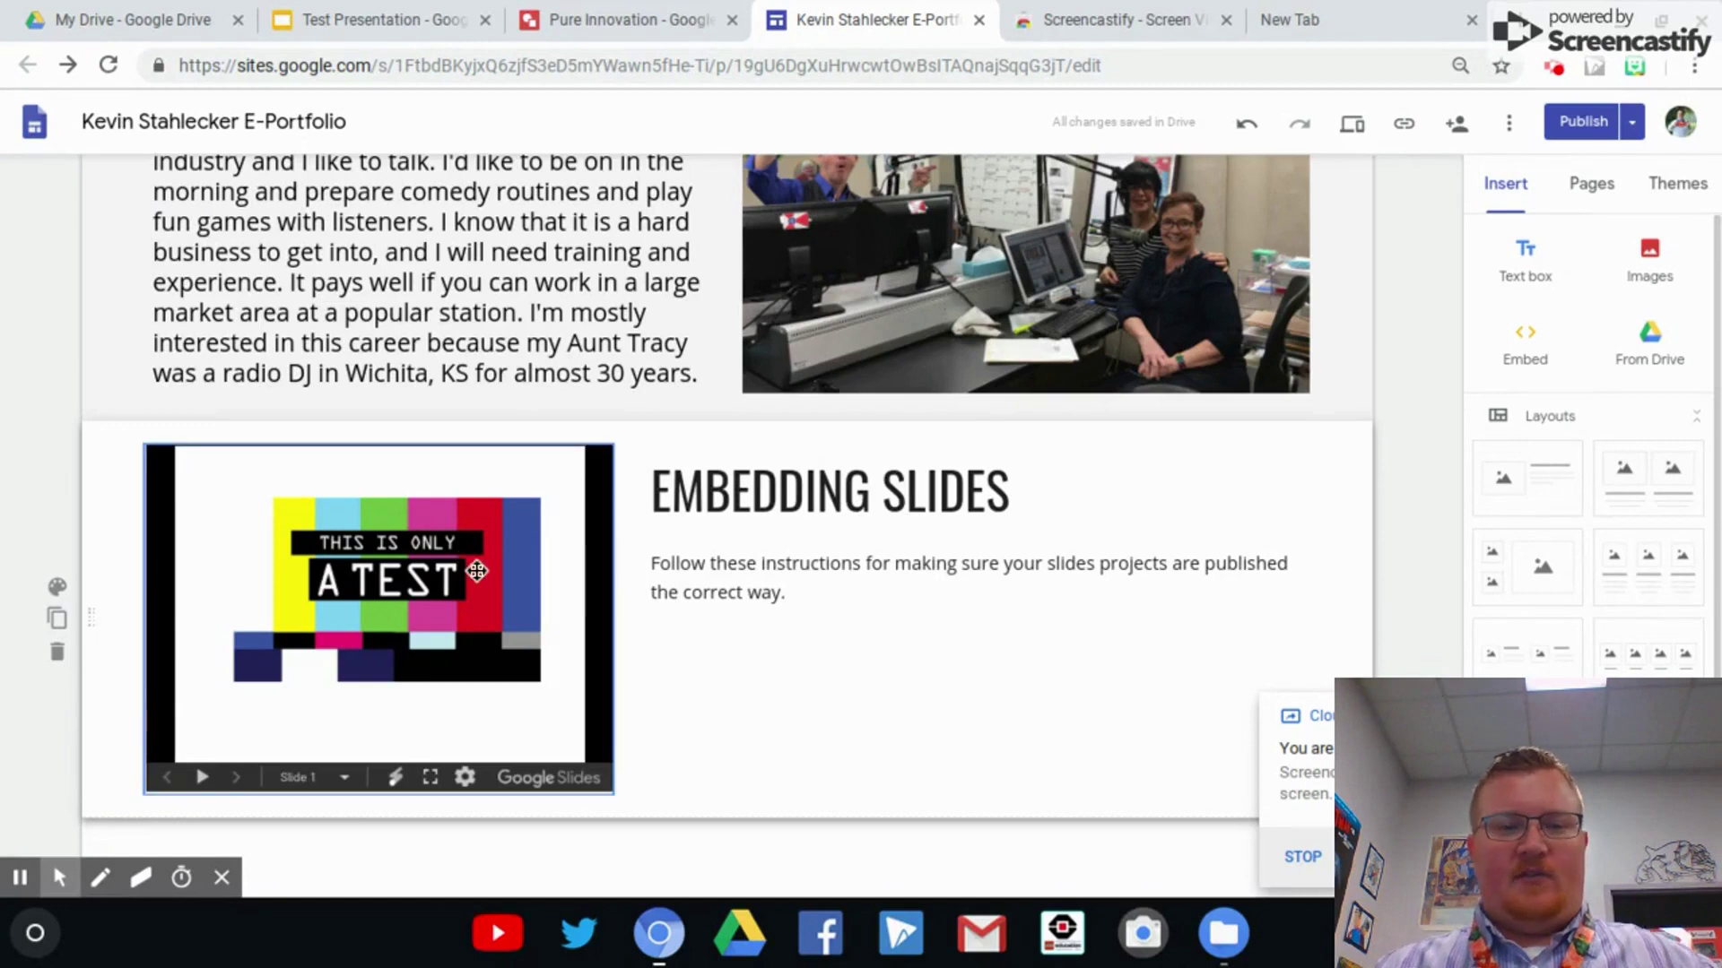
Check the published portfolio, whose slide embed shows an error placeholder, then return to the editor.
{"action": "left_click", "coordinate": [478, 599]}
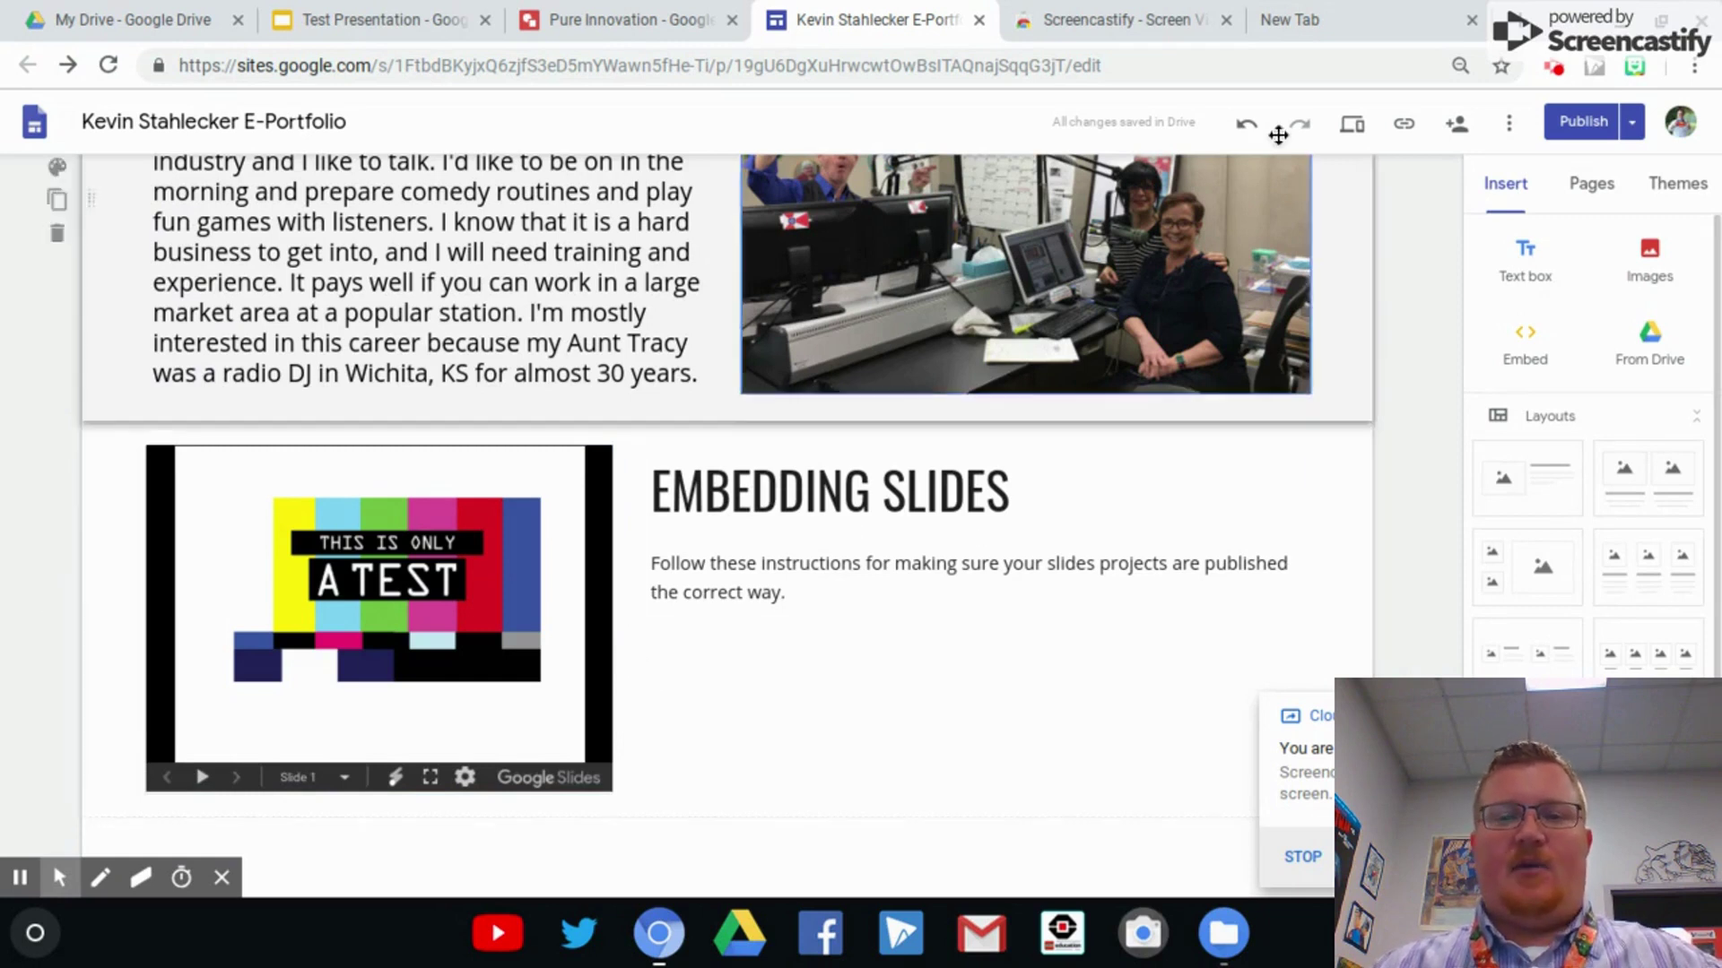
{"action": "left_click", "coordinate": [659, 933]}
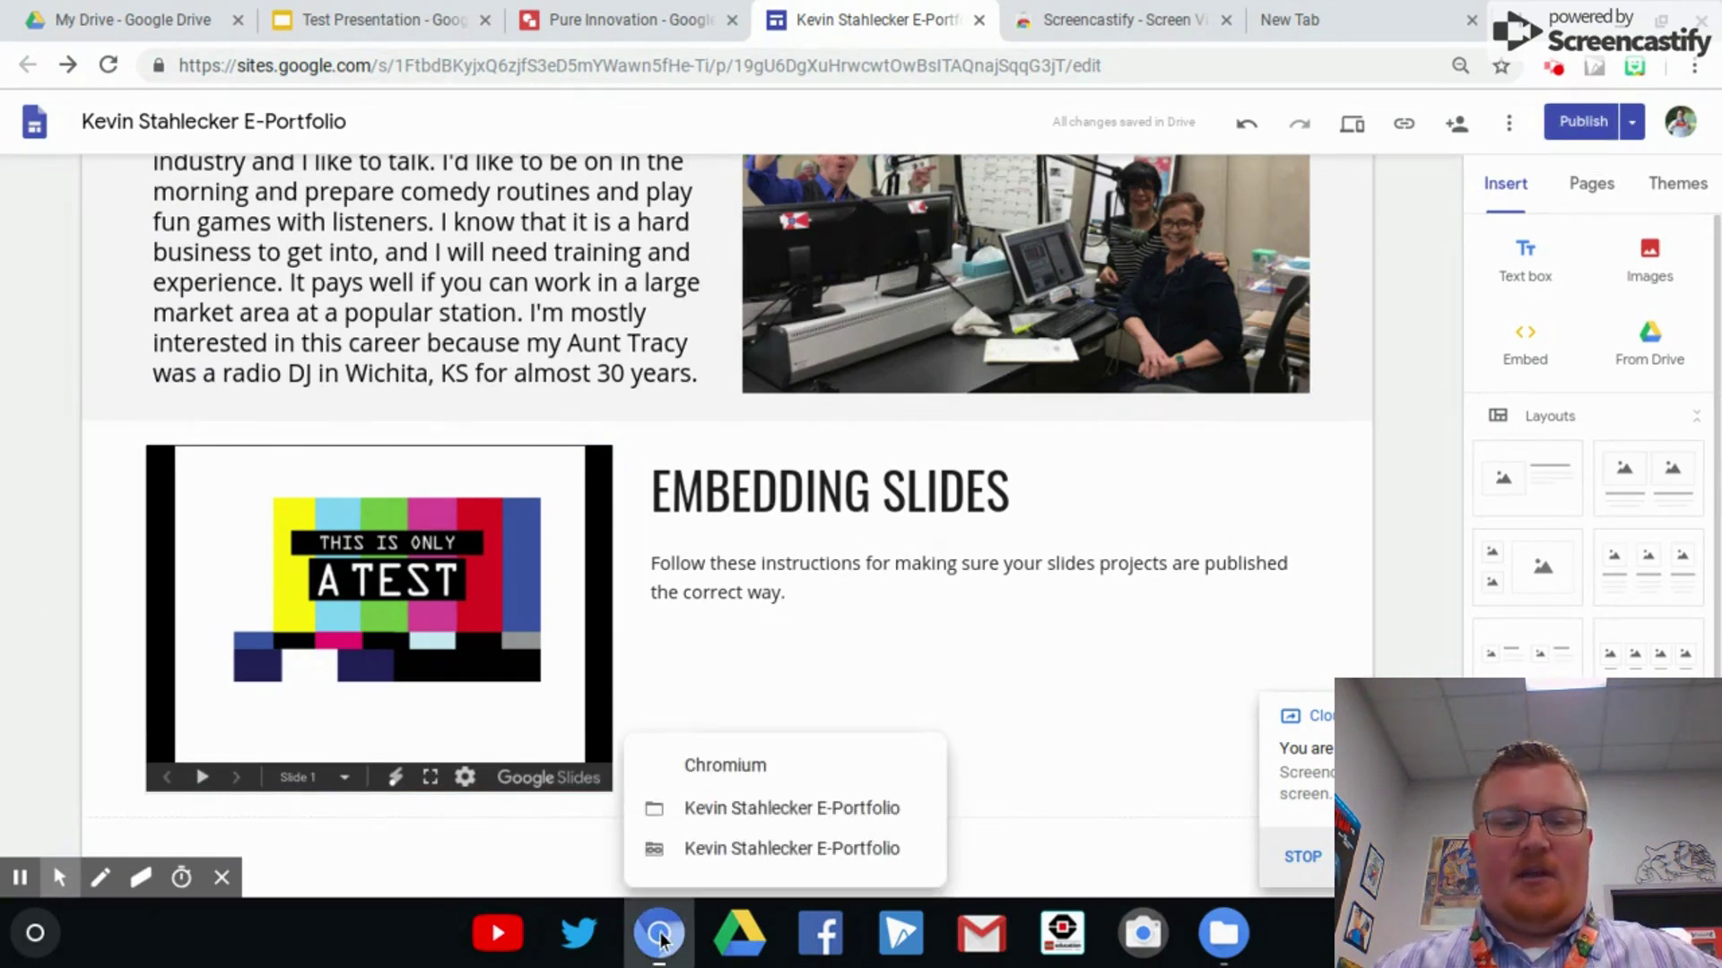
{"action": "left_click", "coordinate": [737, 850]}
{"action": "left_click", "coordinate": [736, 850]}
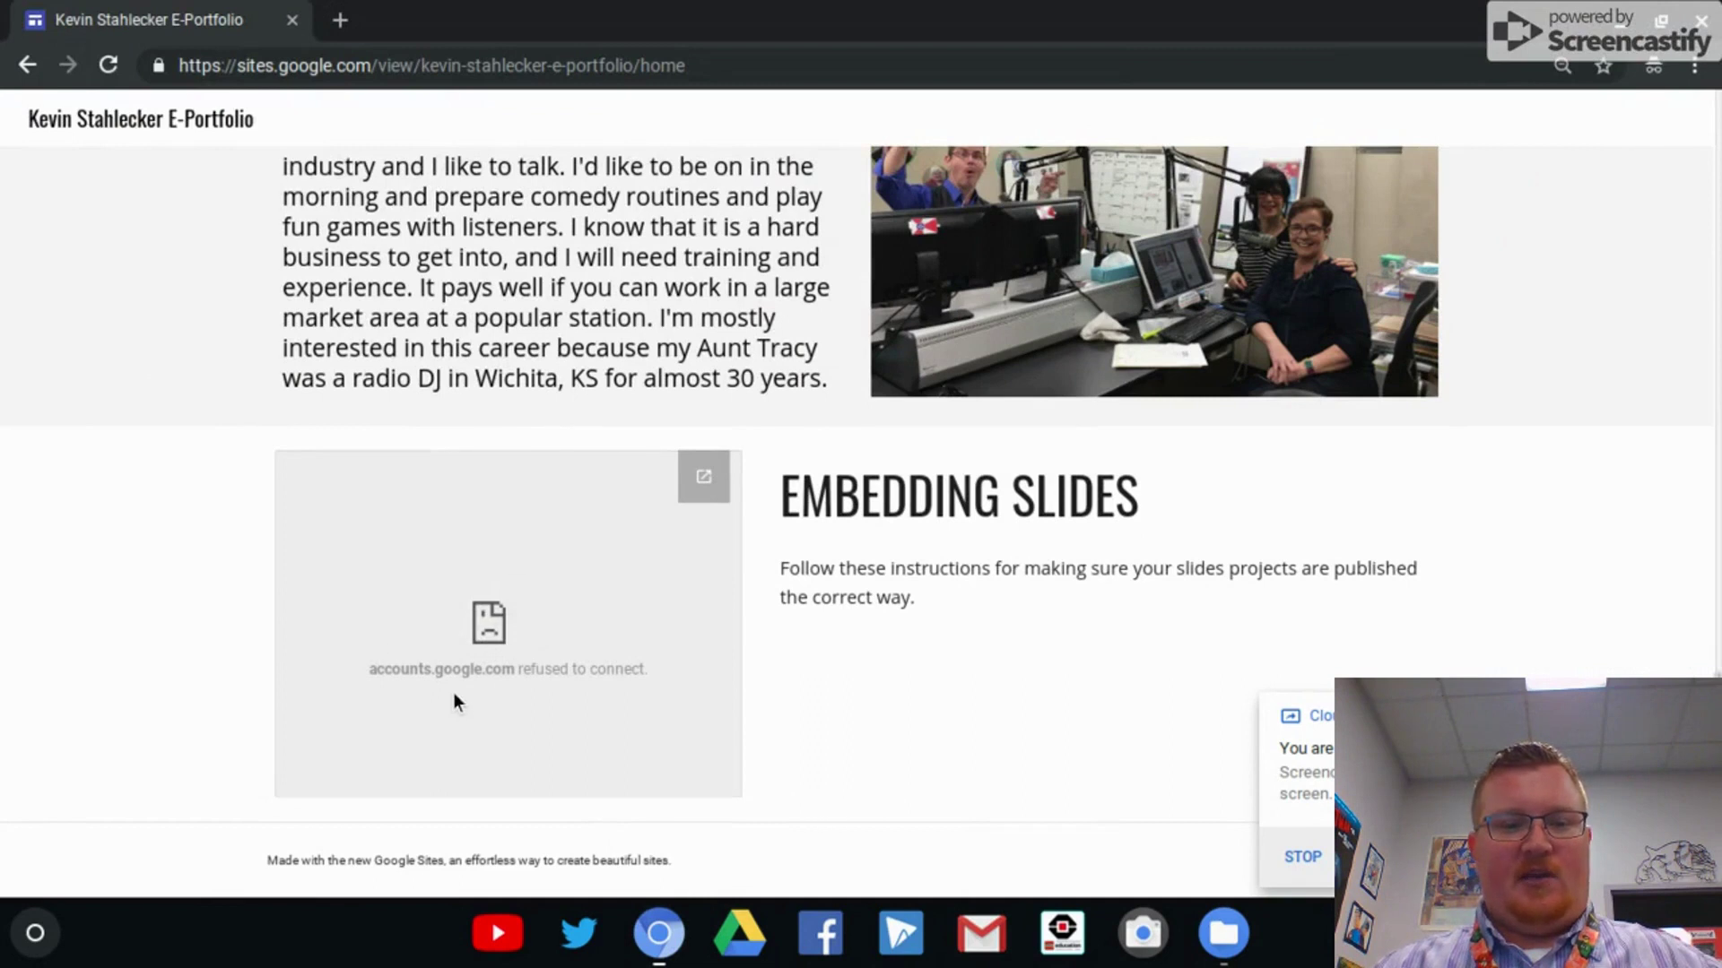
{"action": "left_click", "coordinate": [659, 933]}
{"action": "left_click", "coordinate": [726, 808]}
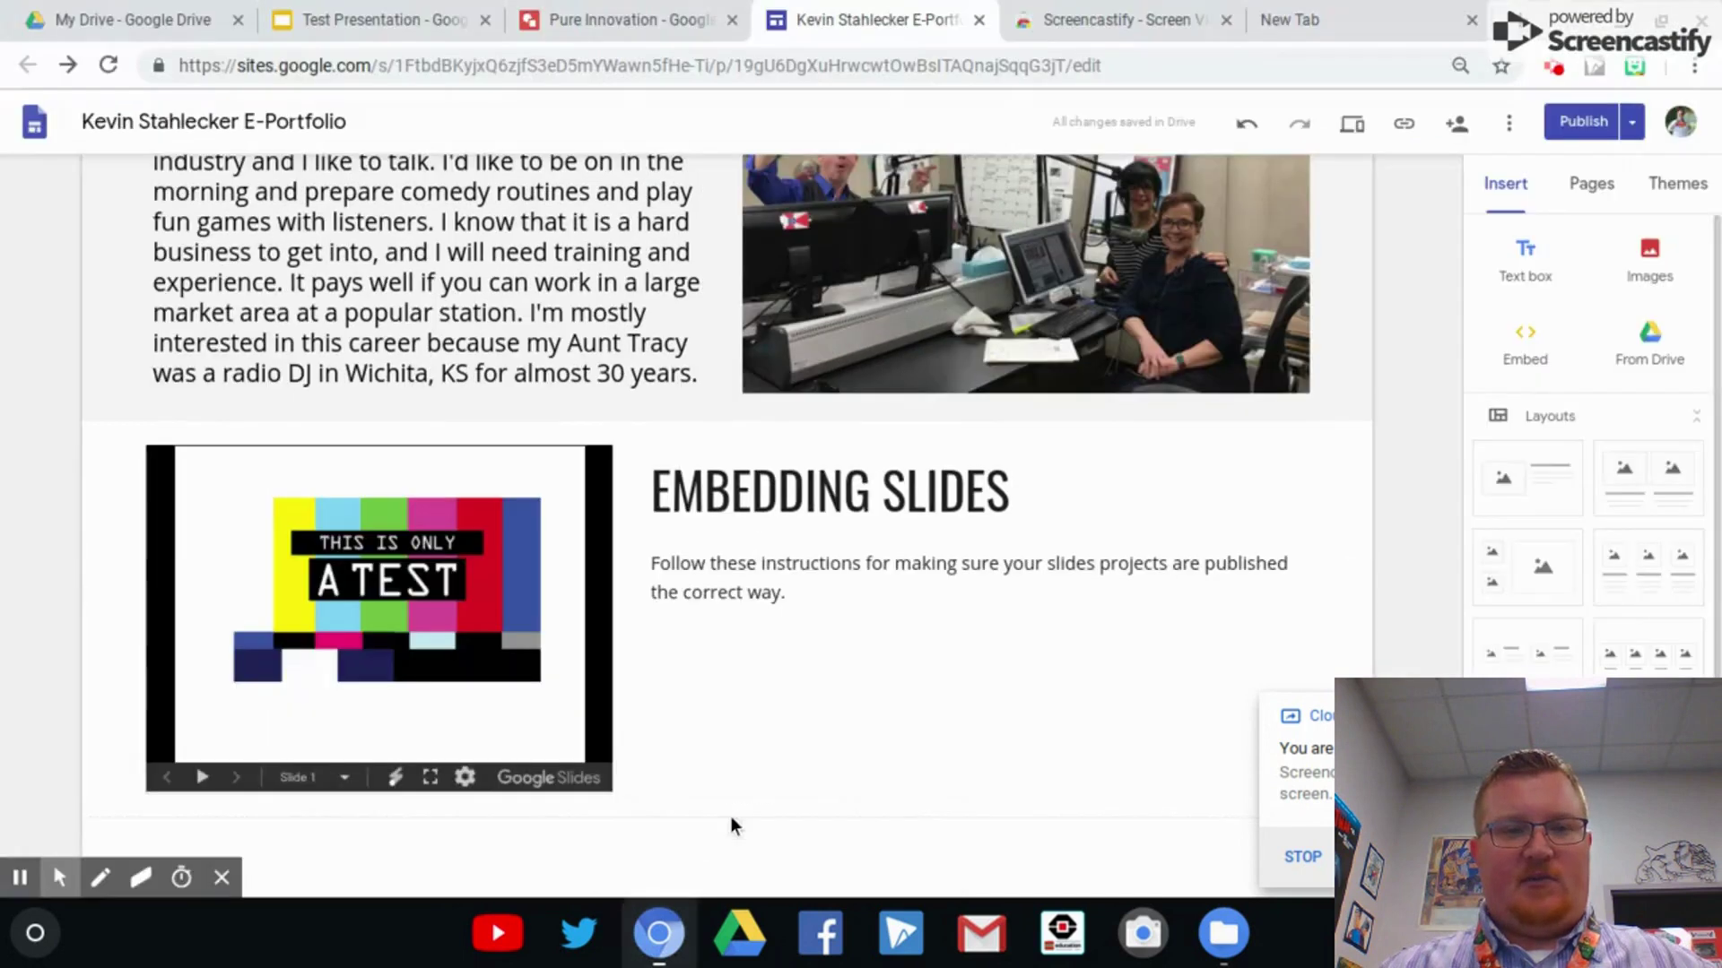
Publish Test Presentation to the web with 3-second auto-advance and close the publish dialog.
{"action": "left_click", "coordinate": [419, 34]}
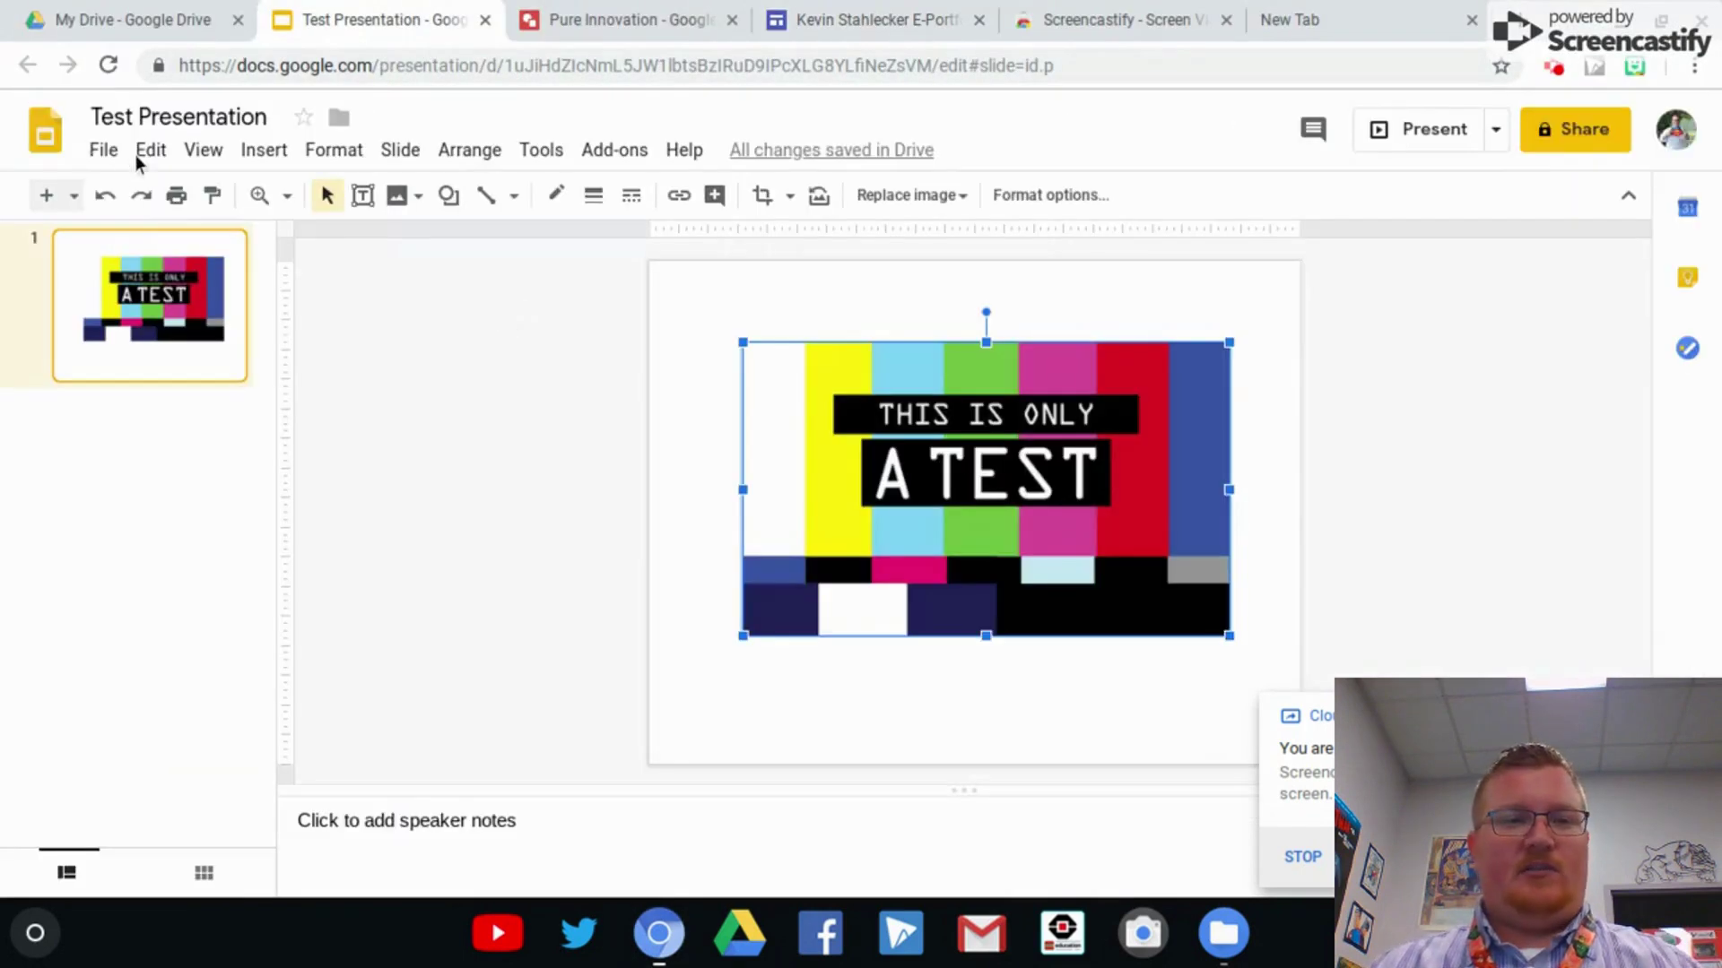
{"action": "left_click", "coordinate": [105, 152]}
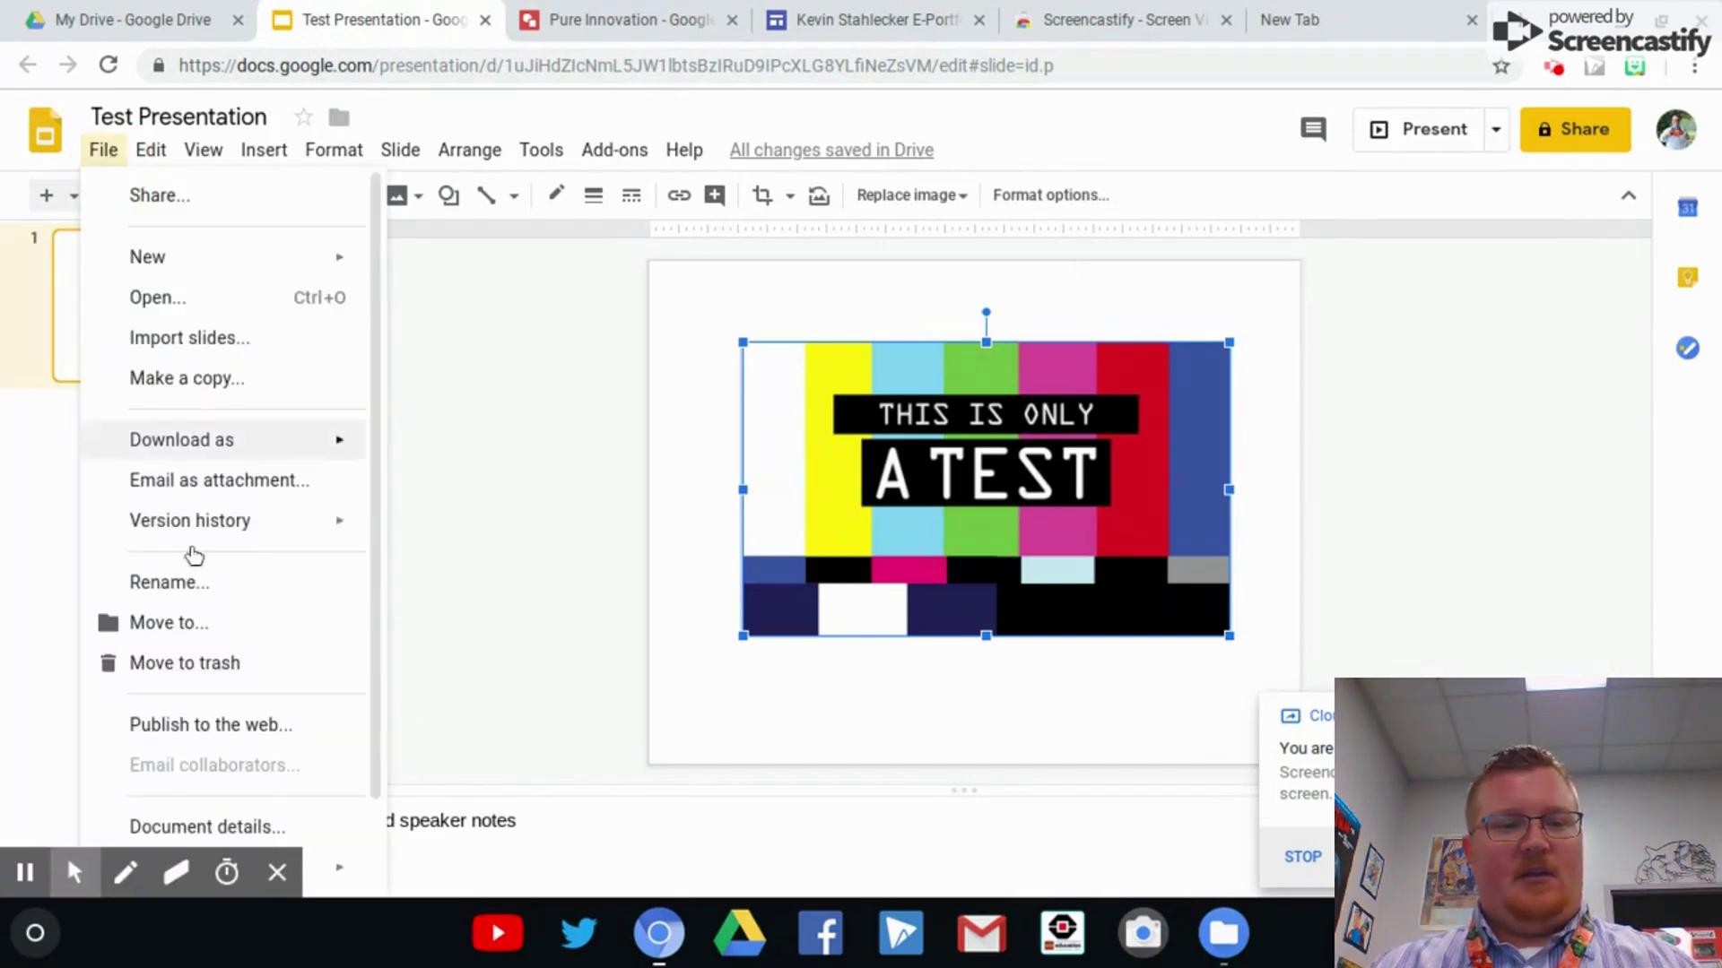
{"action": "left_click", "coordinate": [203, 746]}
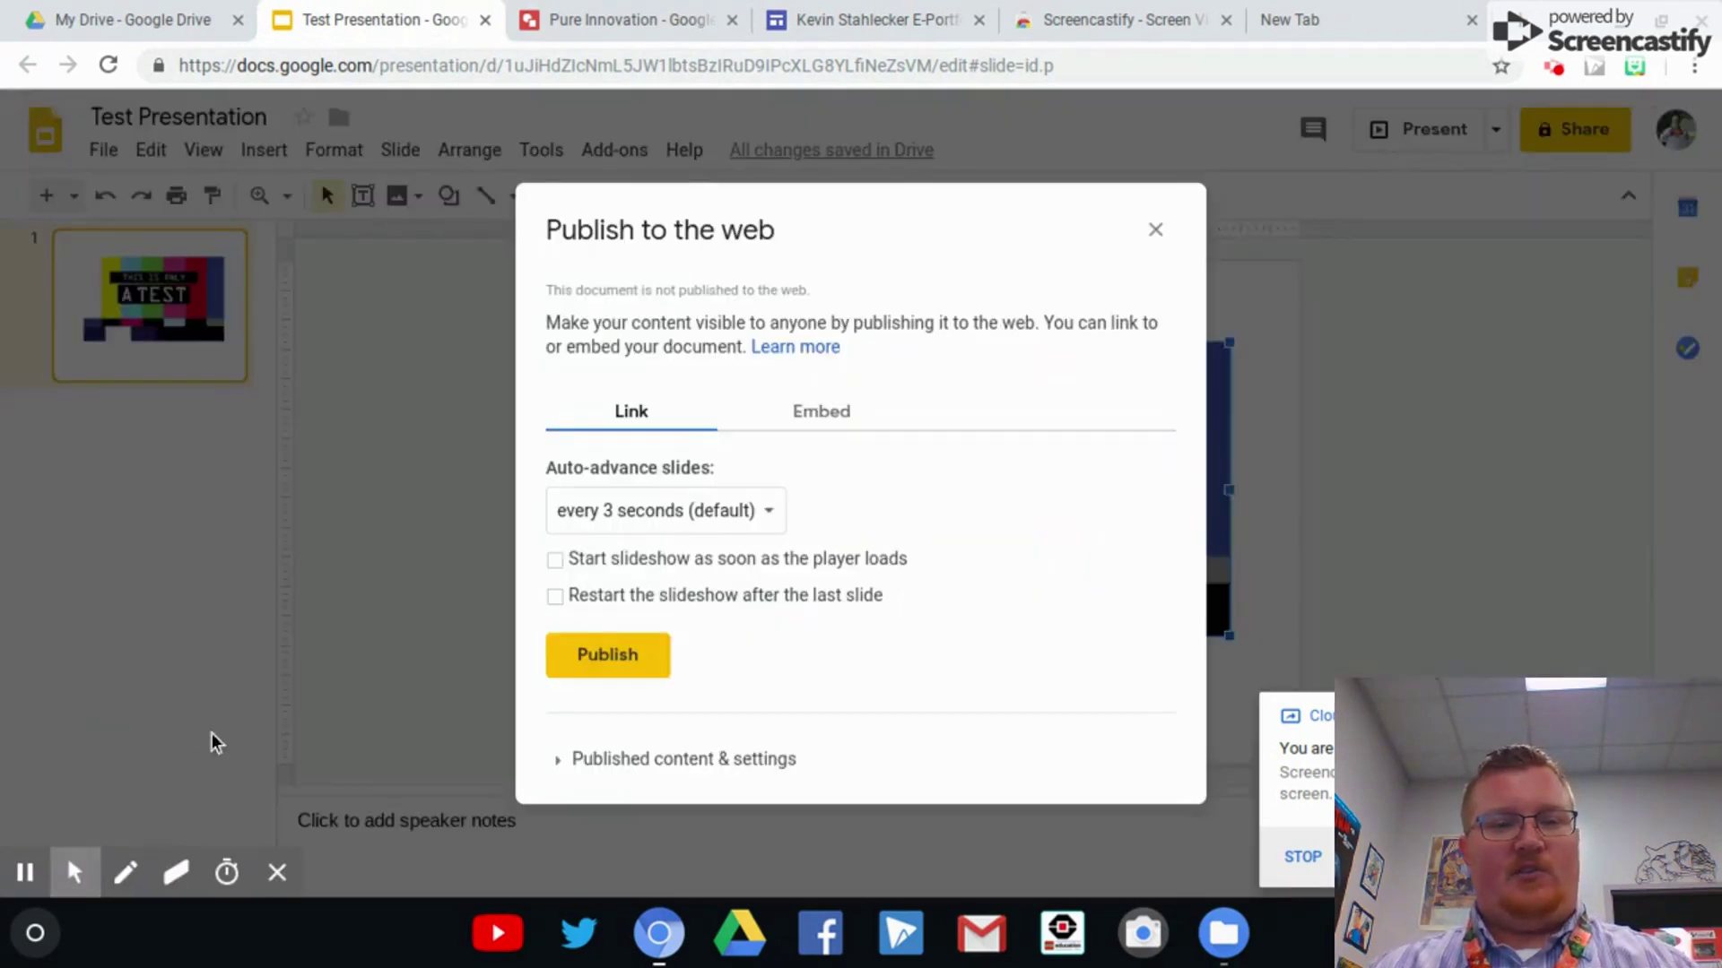
{"action": "left_click", "coordinate": [592, 657]}
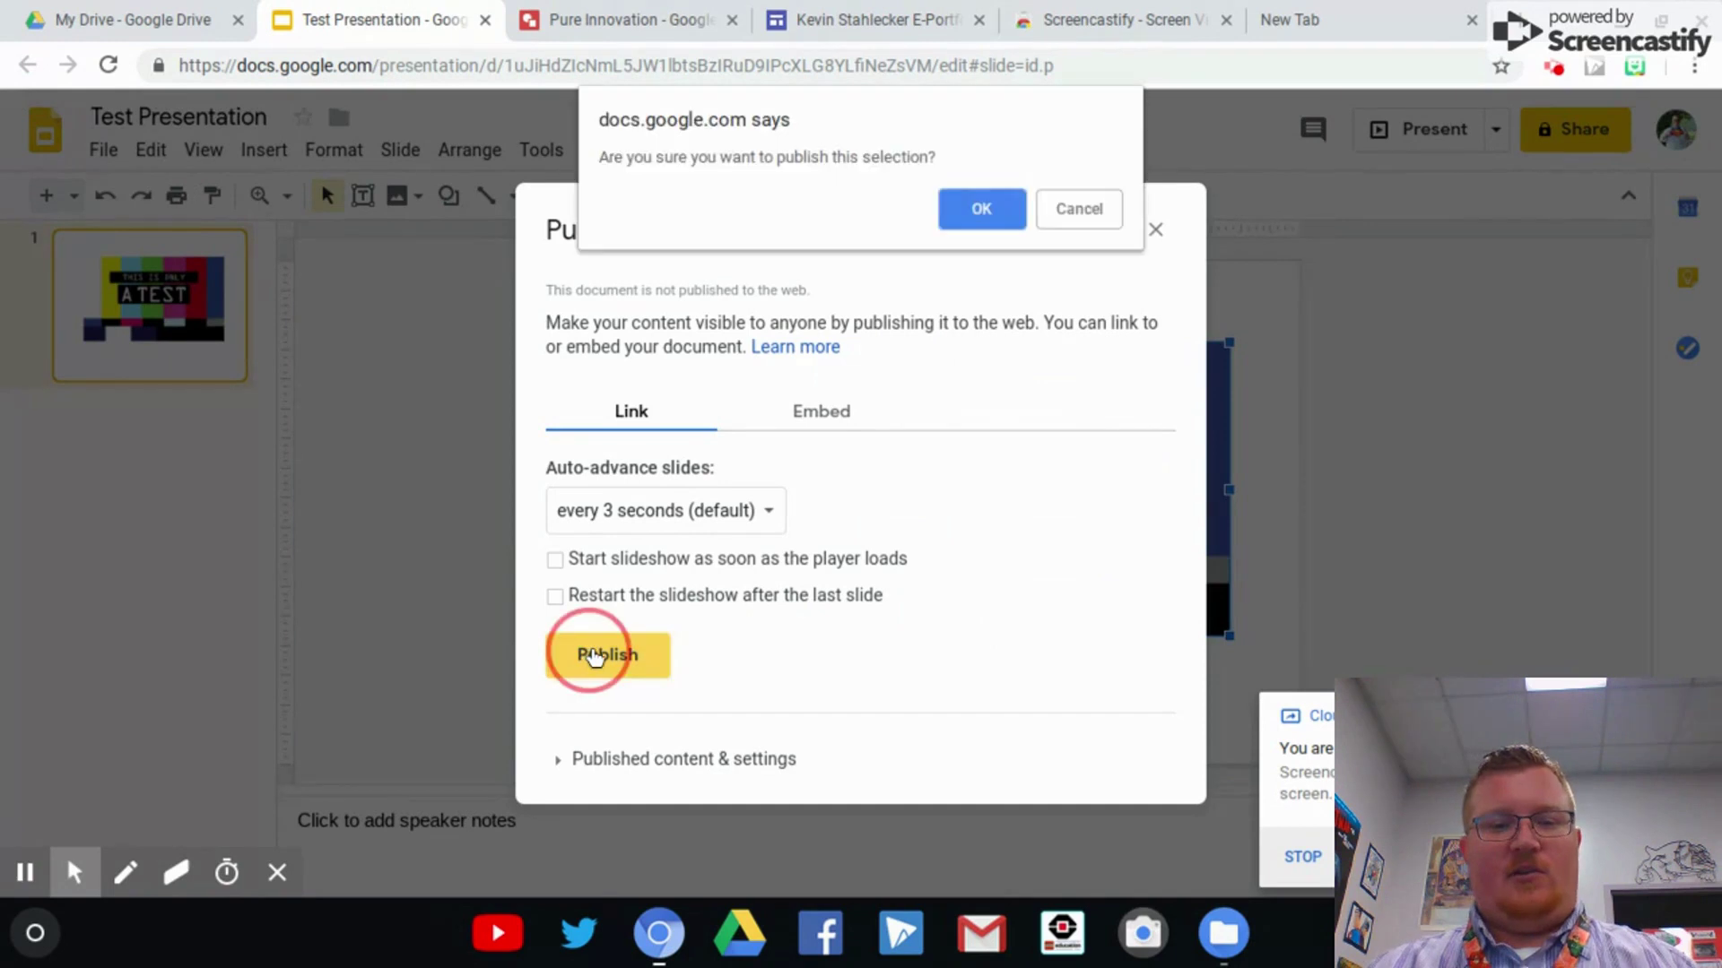
{"action": "left_click", "coordinate": [982, 212]}
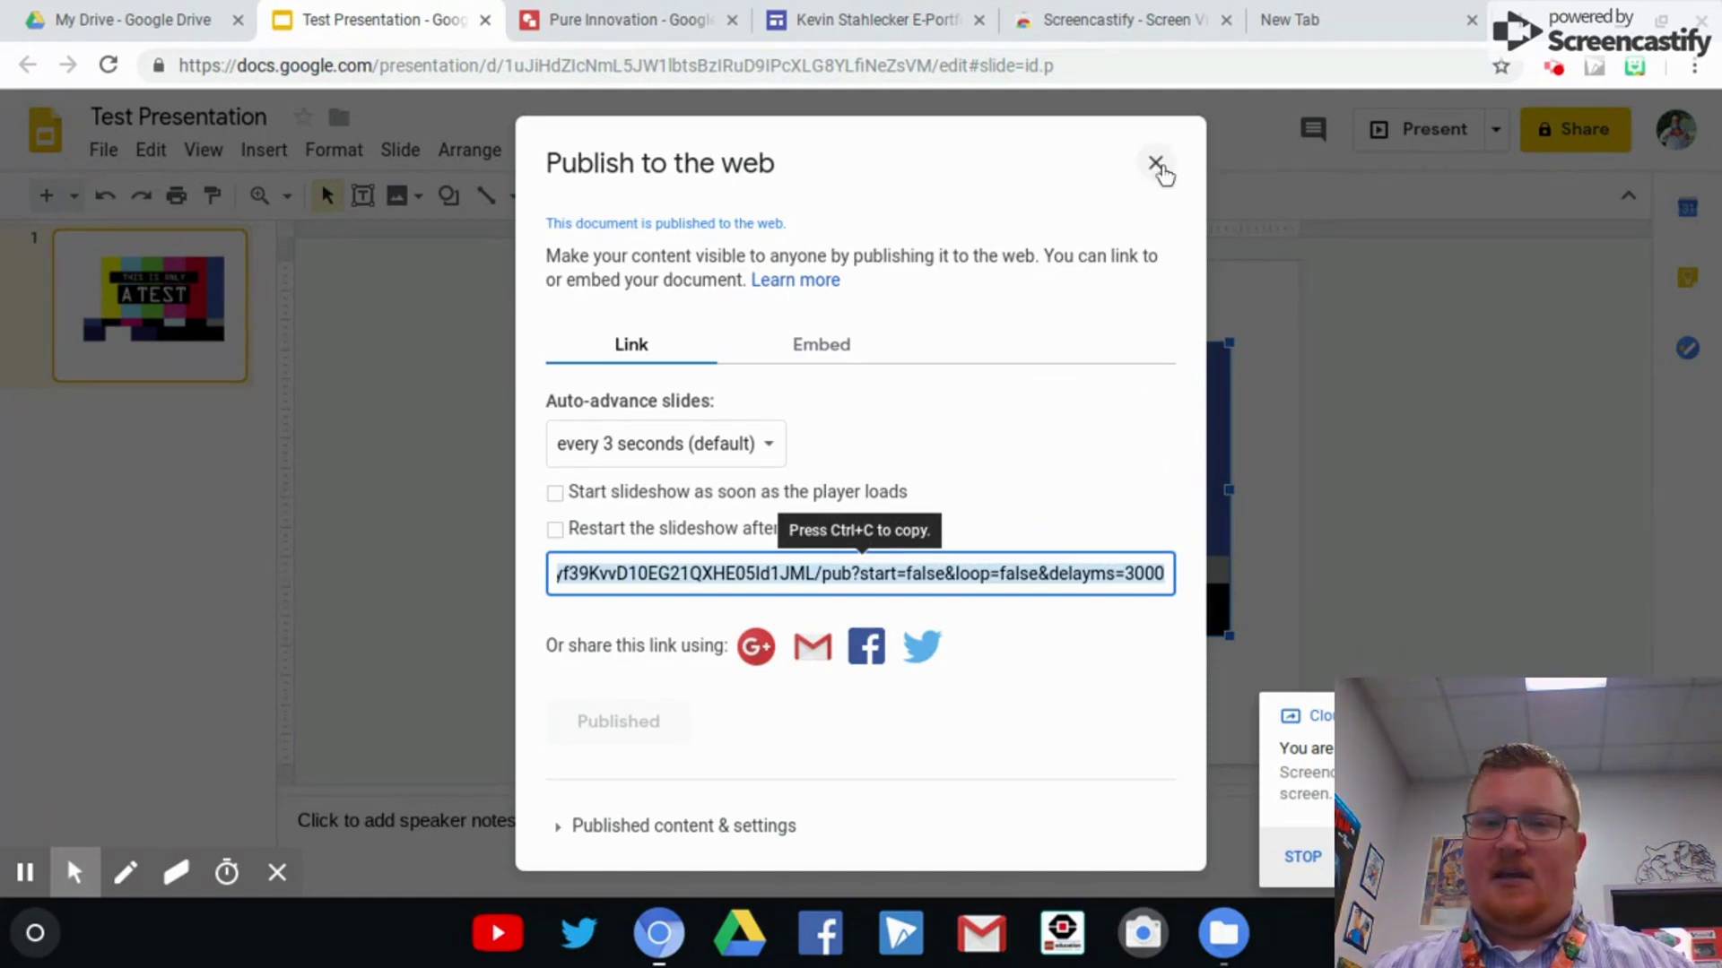
{"action": "left_click", "coordinate": [1161, 169]}
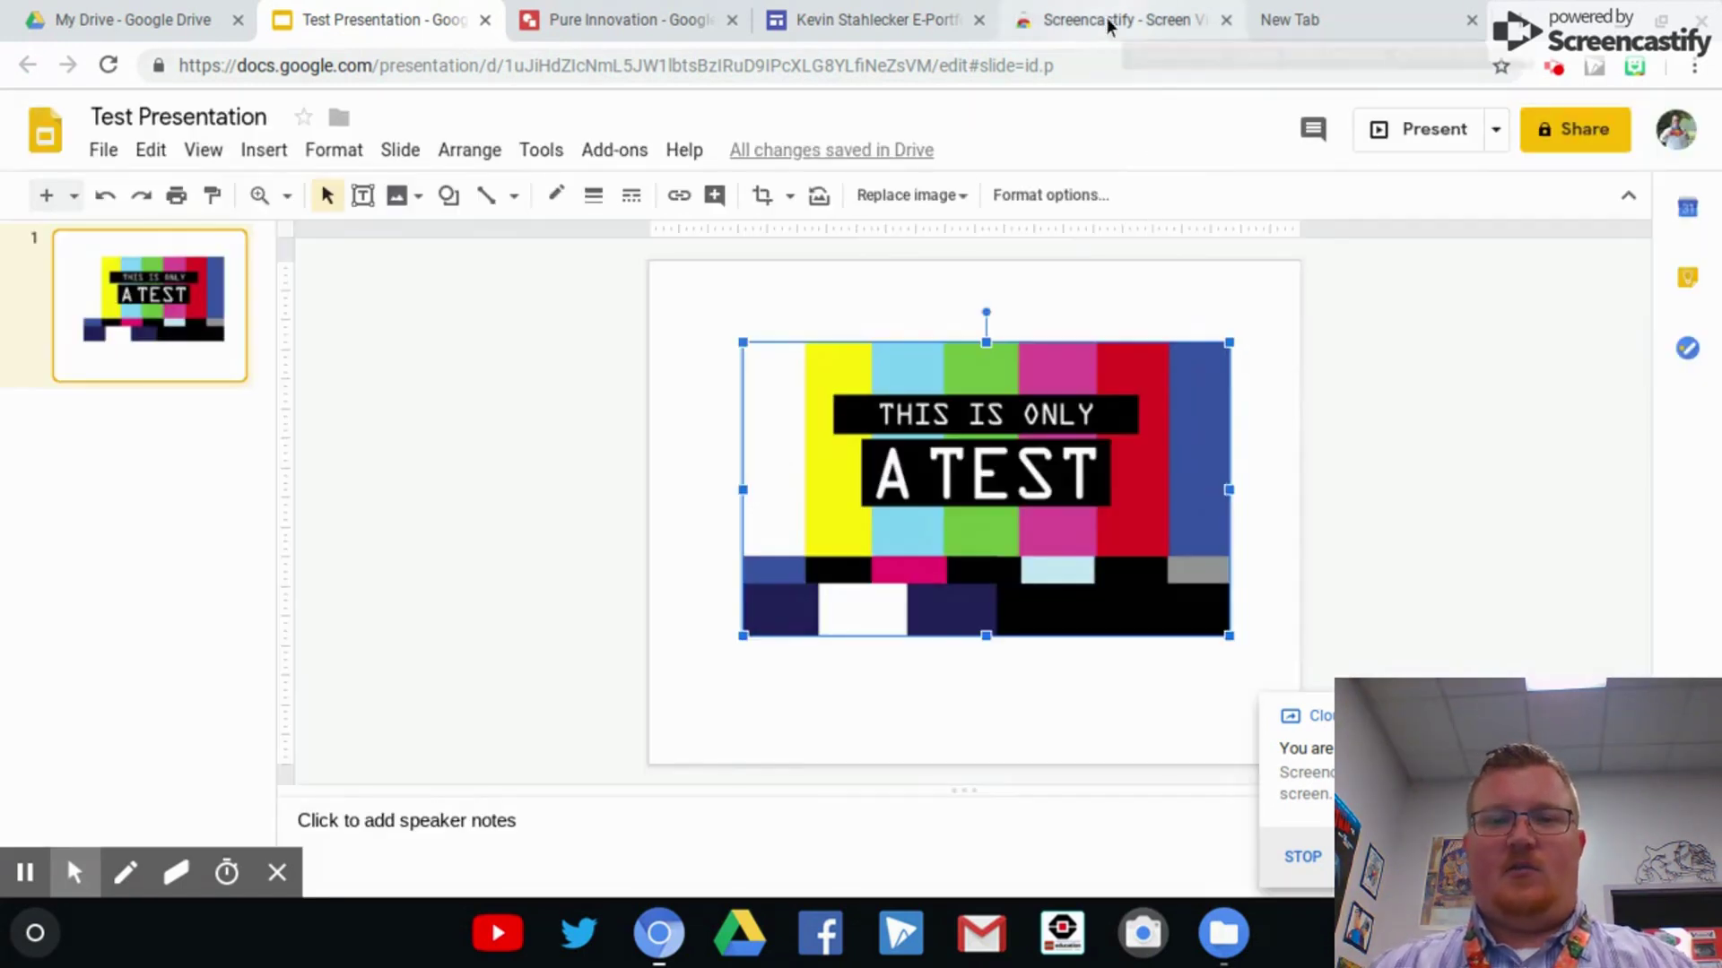
Reload the published portfolio page so the slide embed now displays.
{"action": "left_click", "coordinate": [660, 935]}
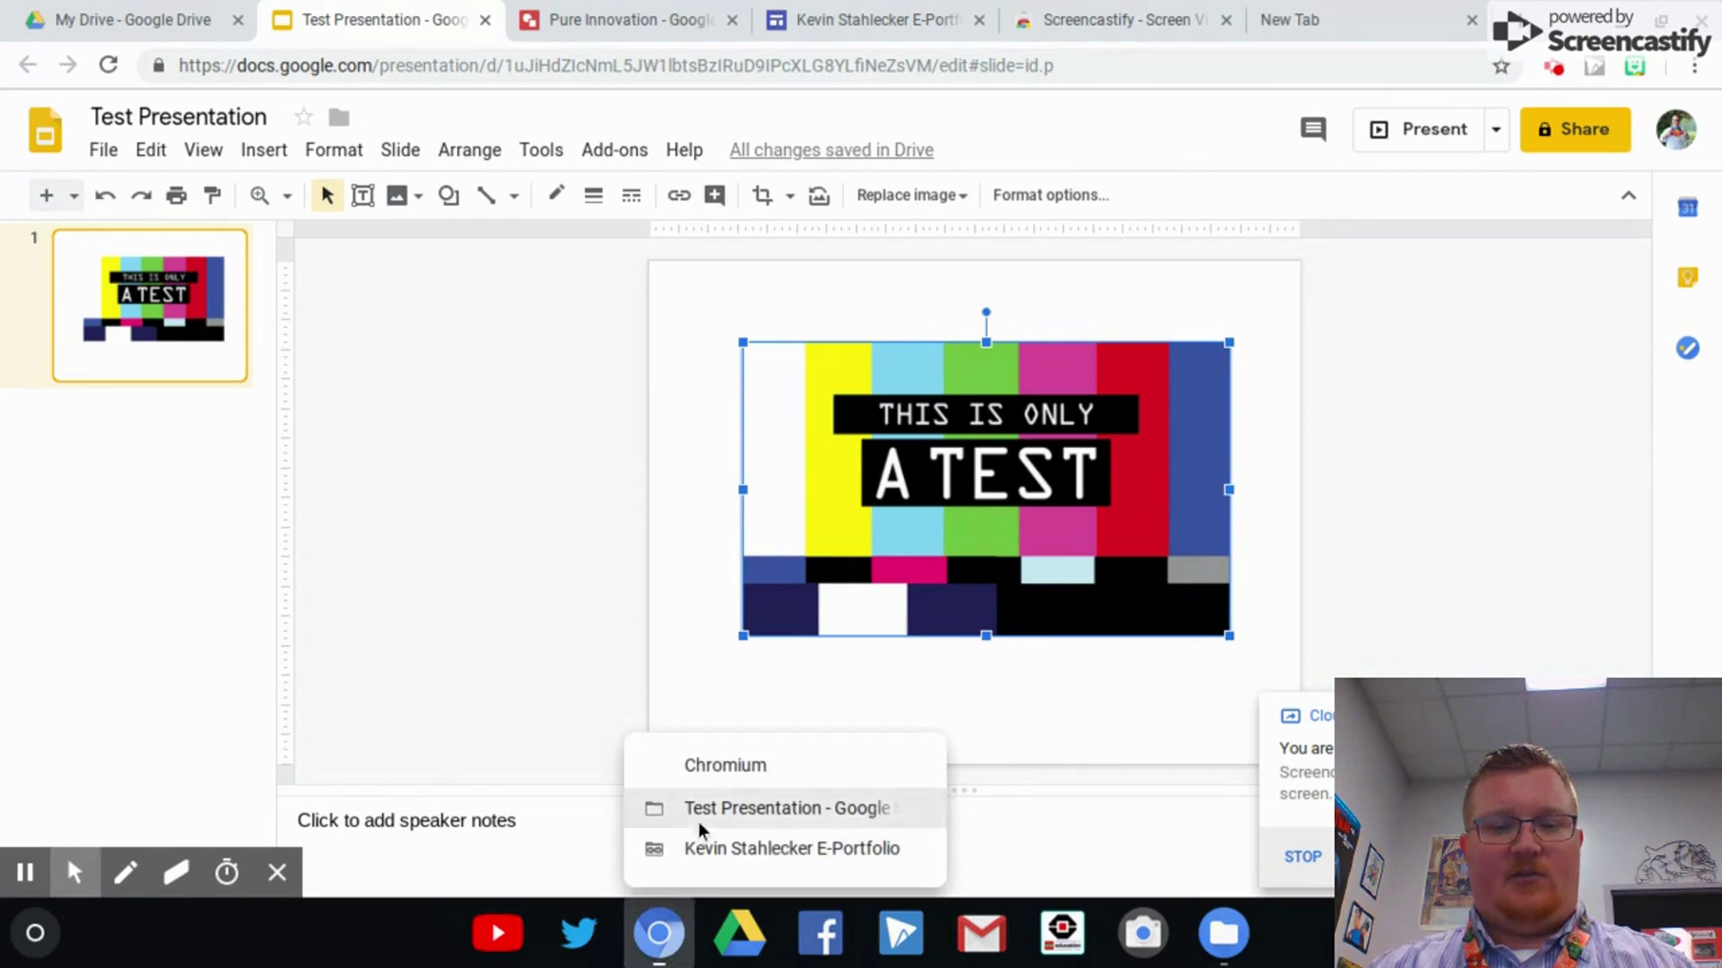
{"action": "left_click", "coordinate": [717, 852]}
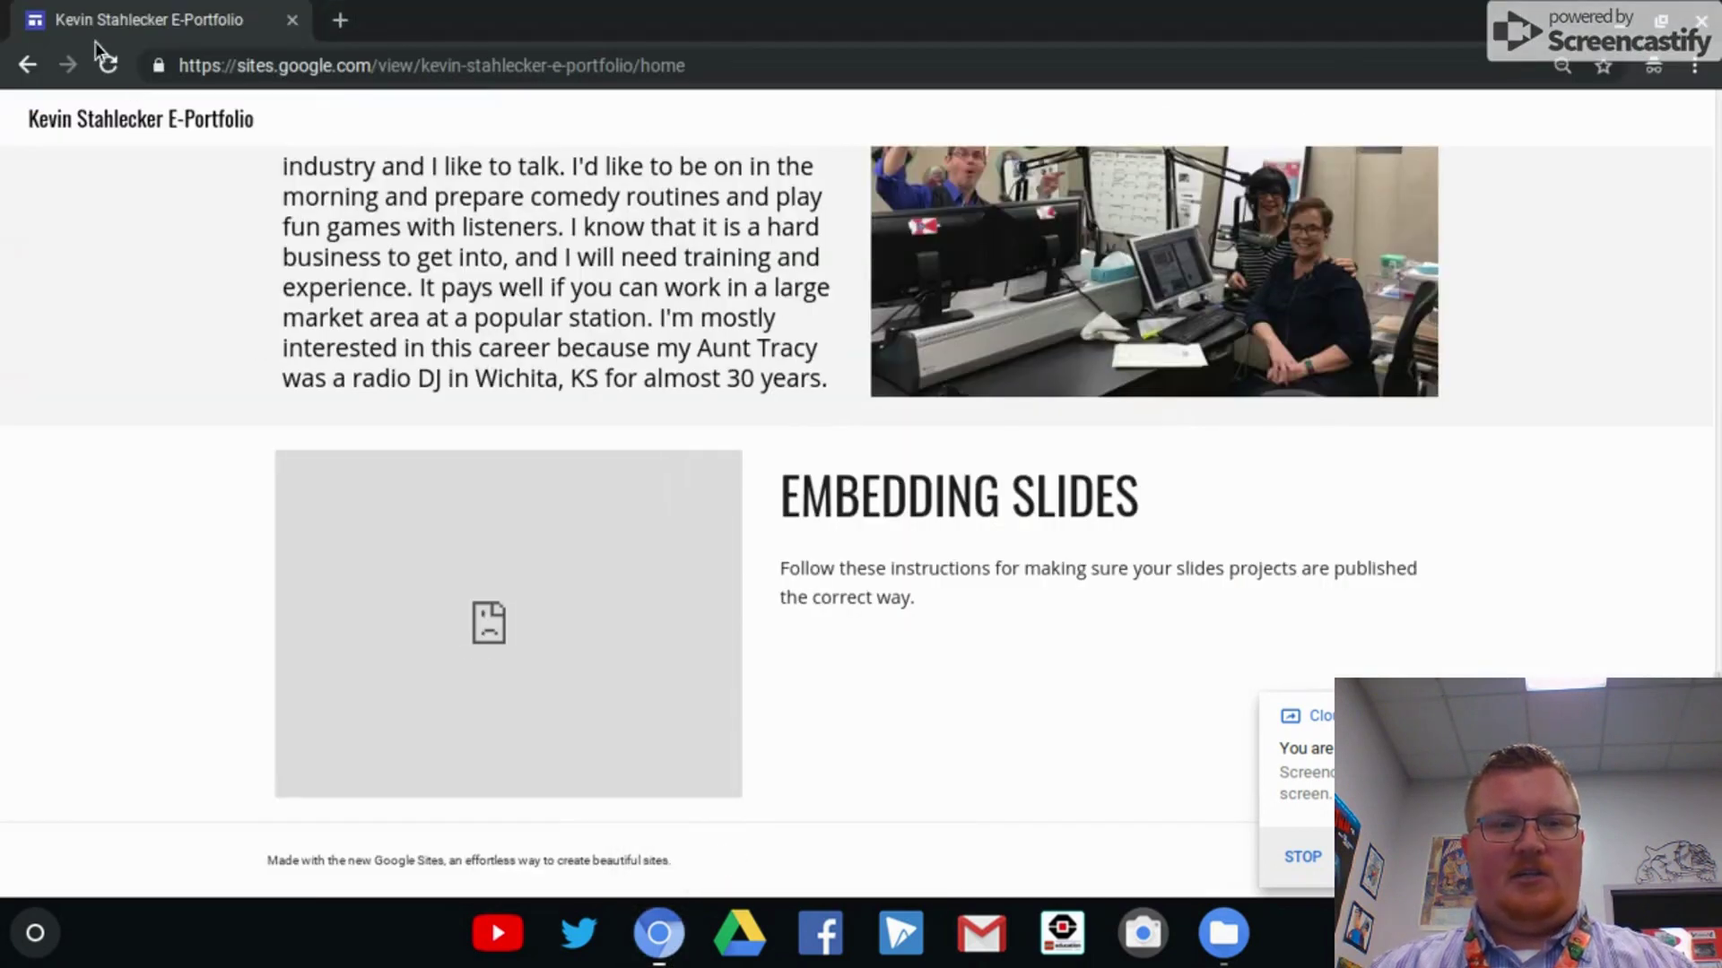
{"action": "left_click", "coordinate": [107, 67]}
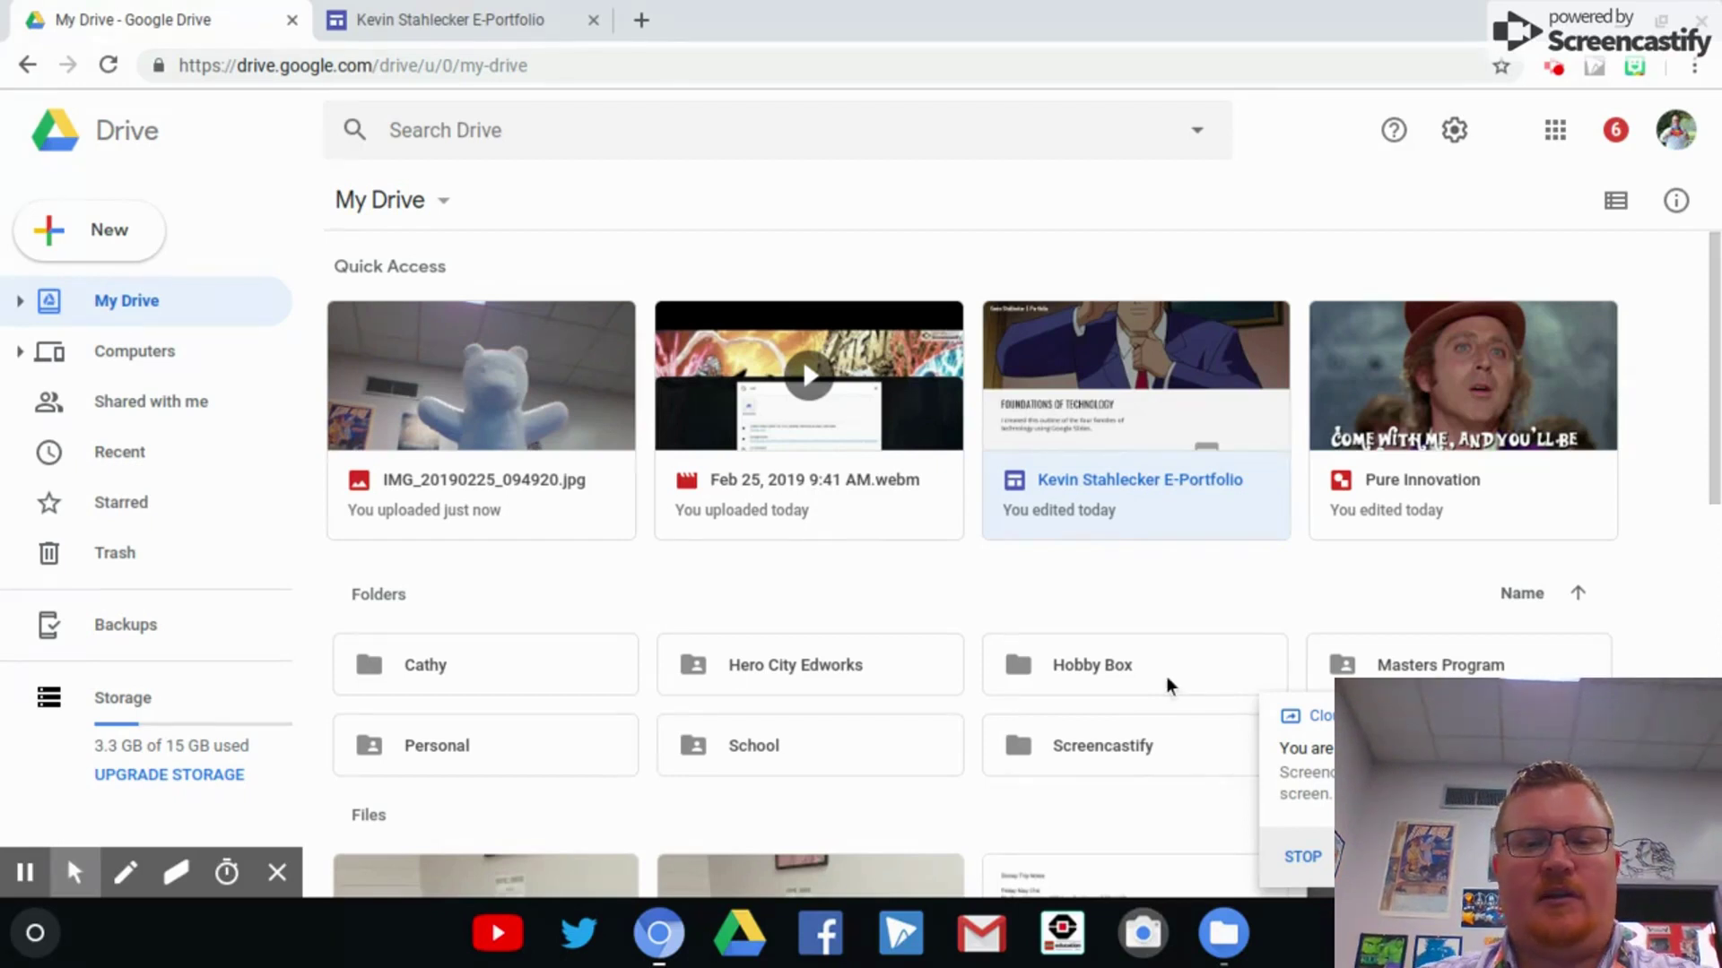
Open the Pure Innovation drawing from Quick Access in My Drive.
{"action": "double_click", "coordinate": [1396, 375]}
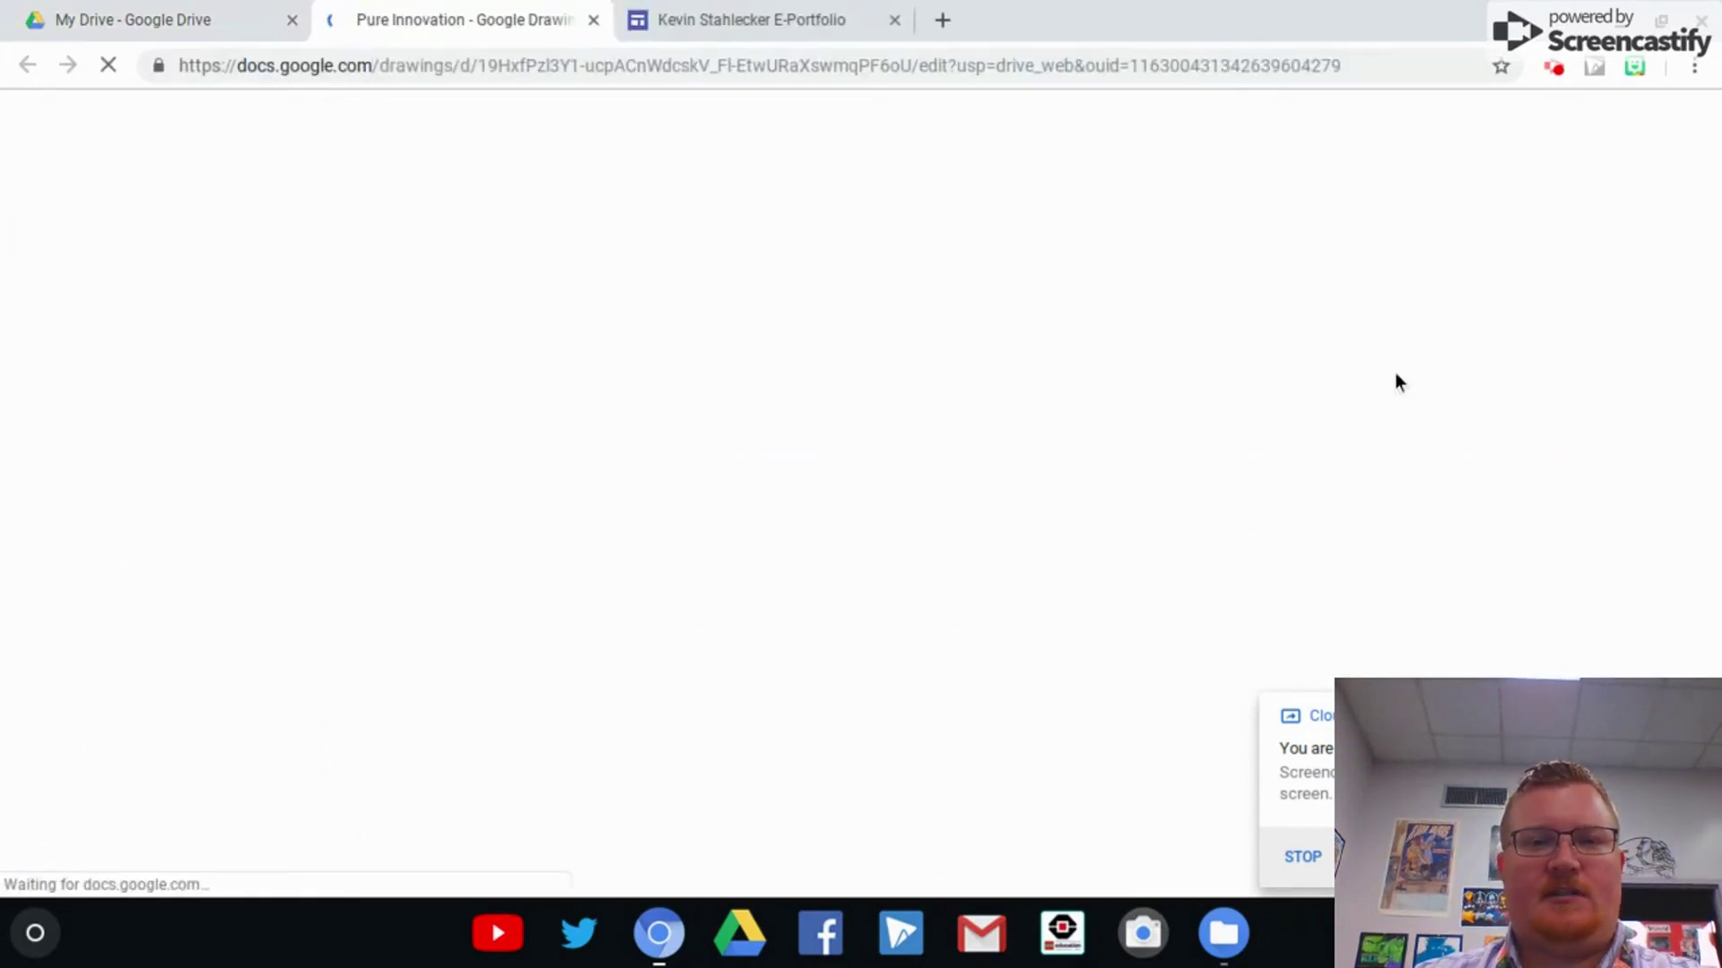
{"action": "mouse_move", "coordinate": [16, 853]}
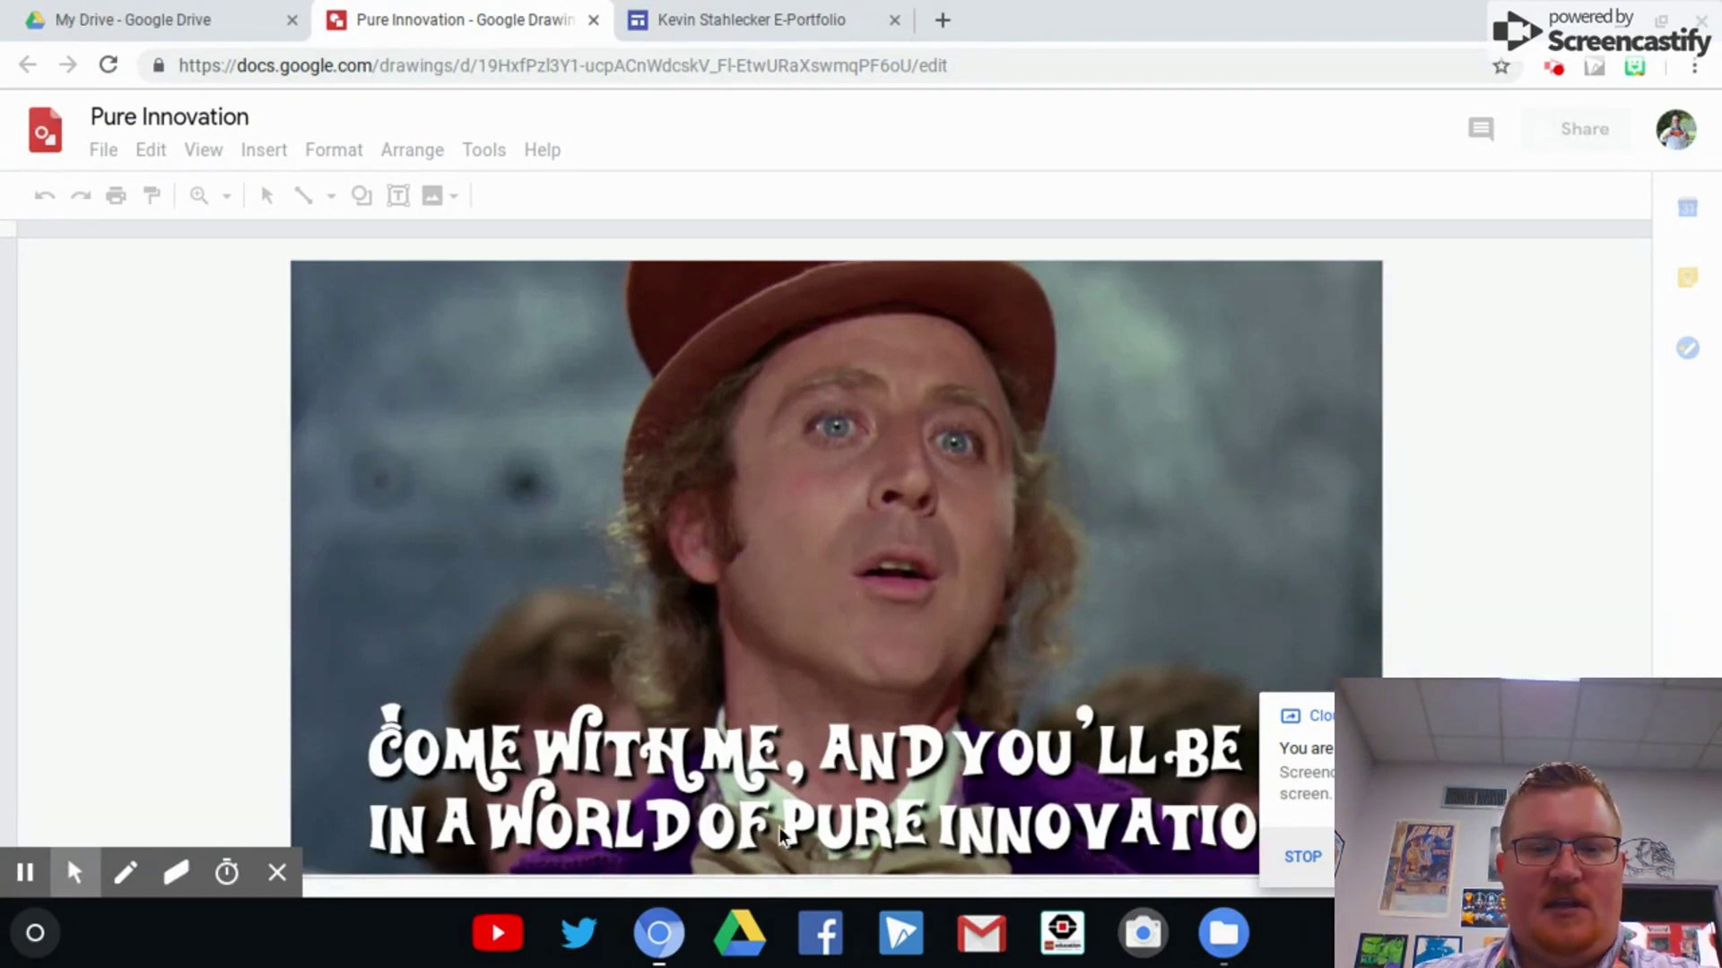
{"action": "left_click", "coordinate": [591, 760]}
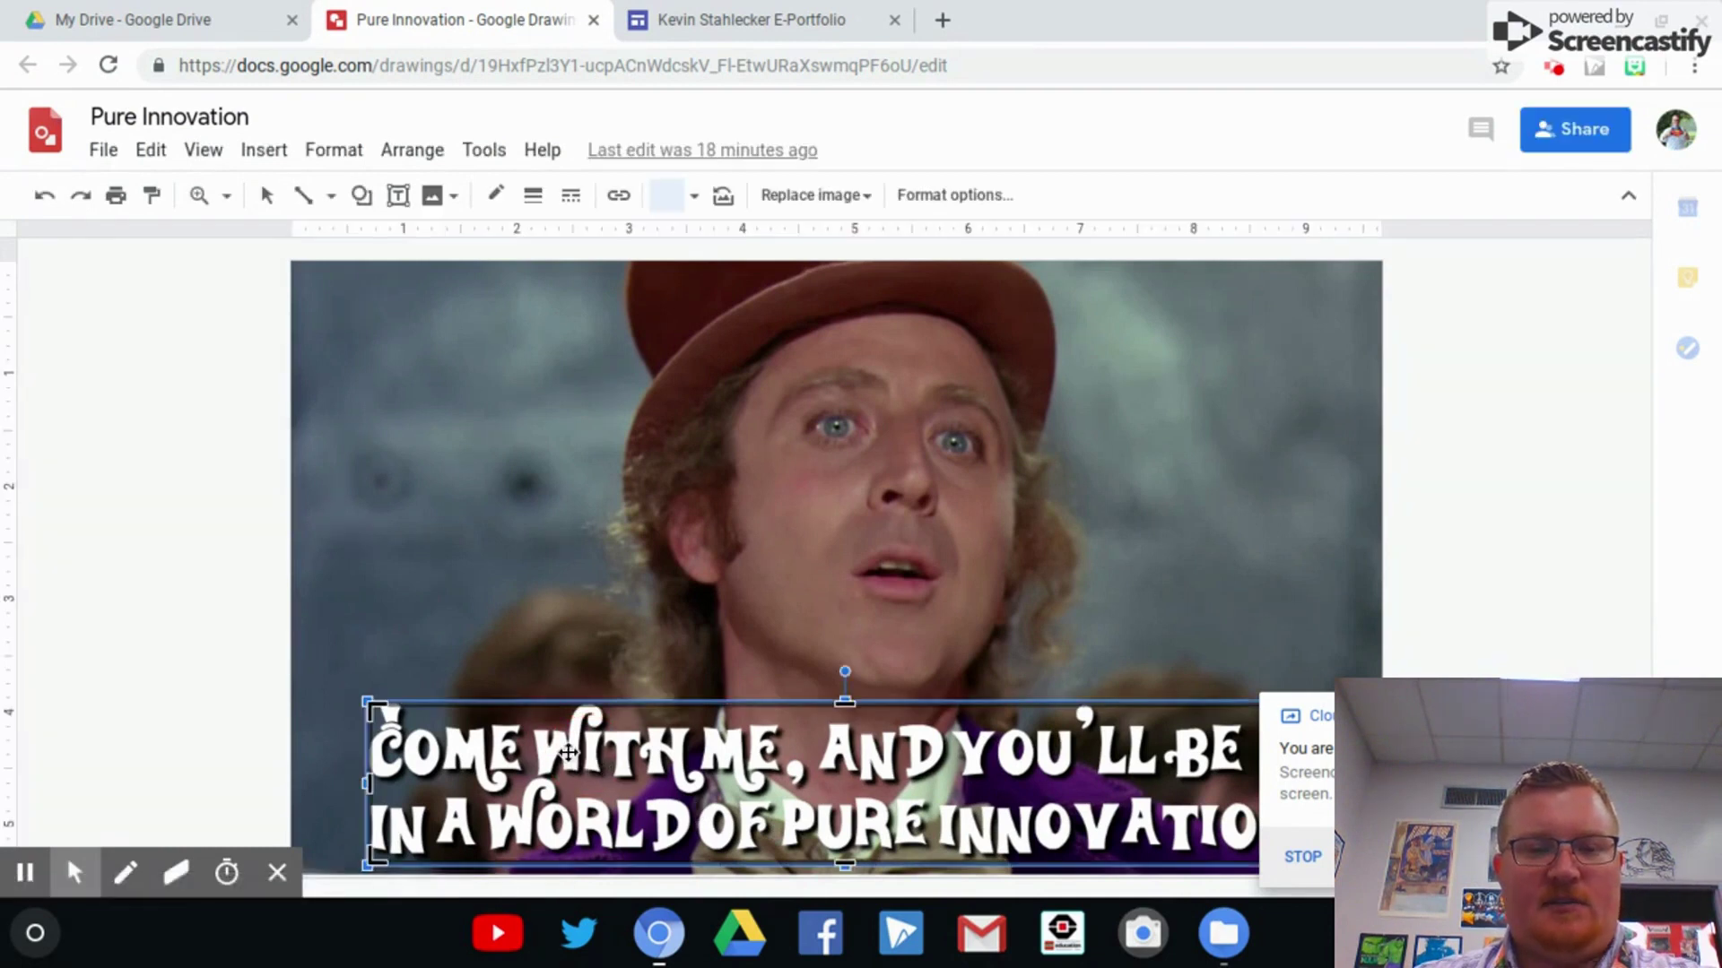
{"action": "left_click", "coordinate": [536, 553]}
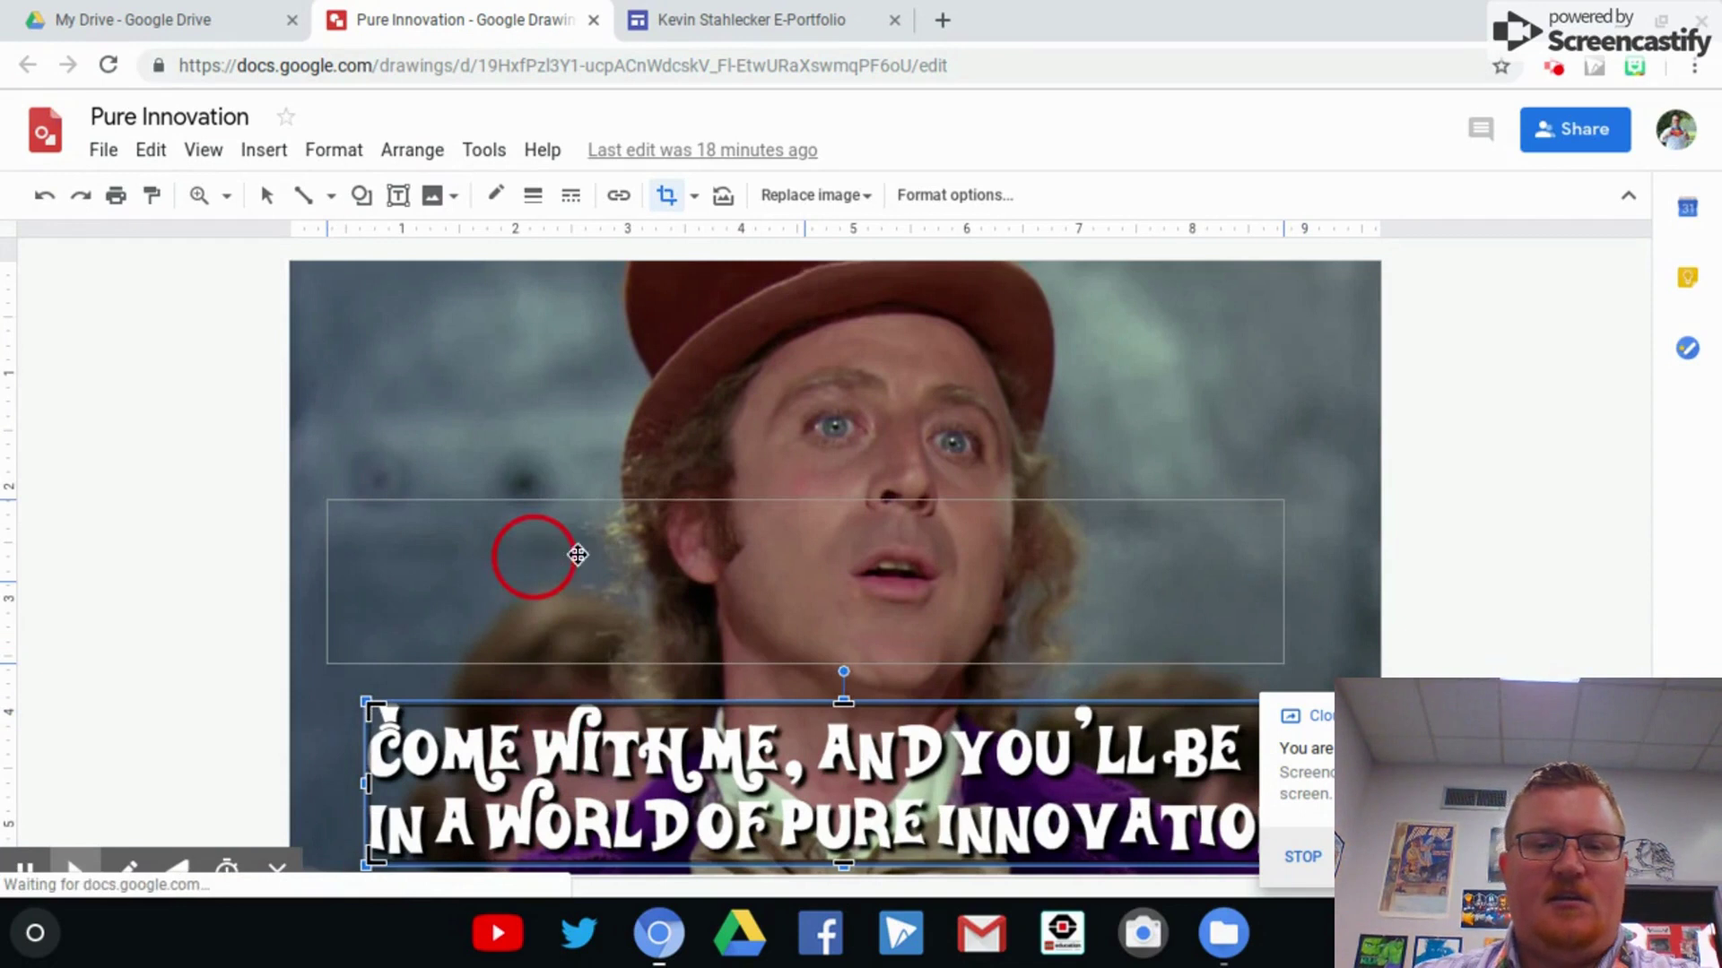
{"action": "left_click_drag", "start_coordinate": [608, 547], "coordinate": [718, 730]}
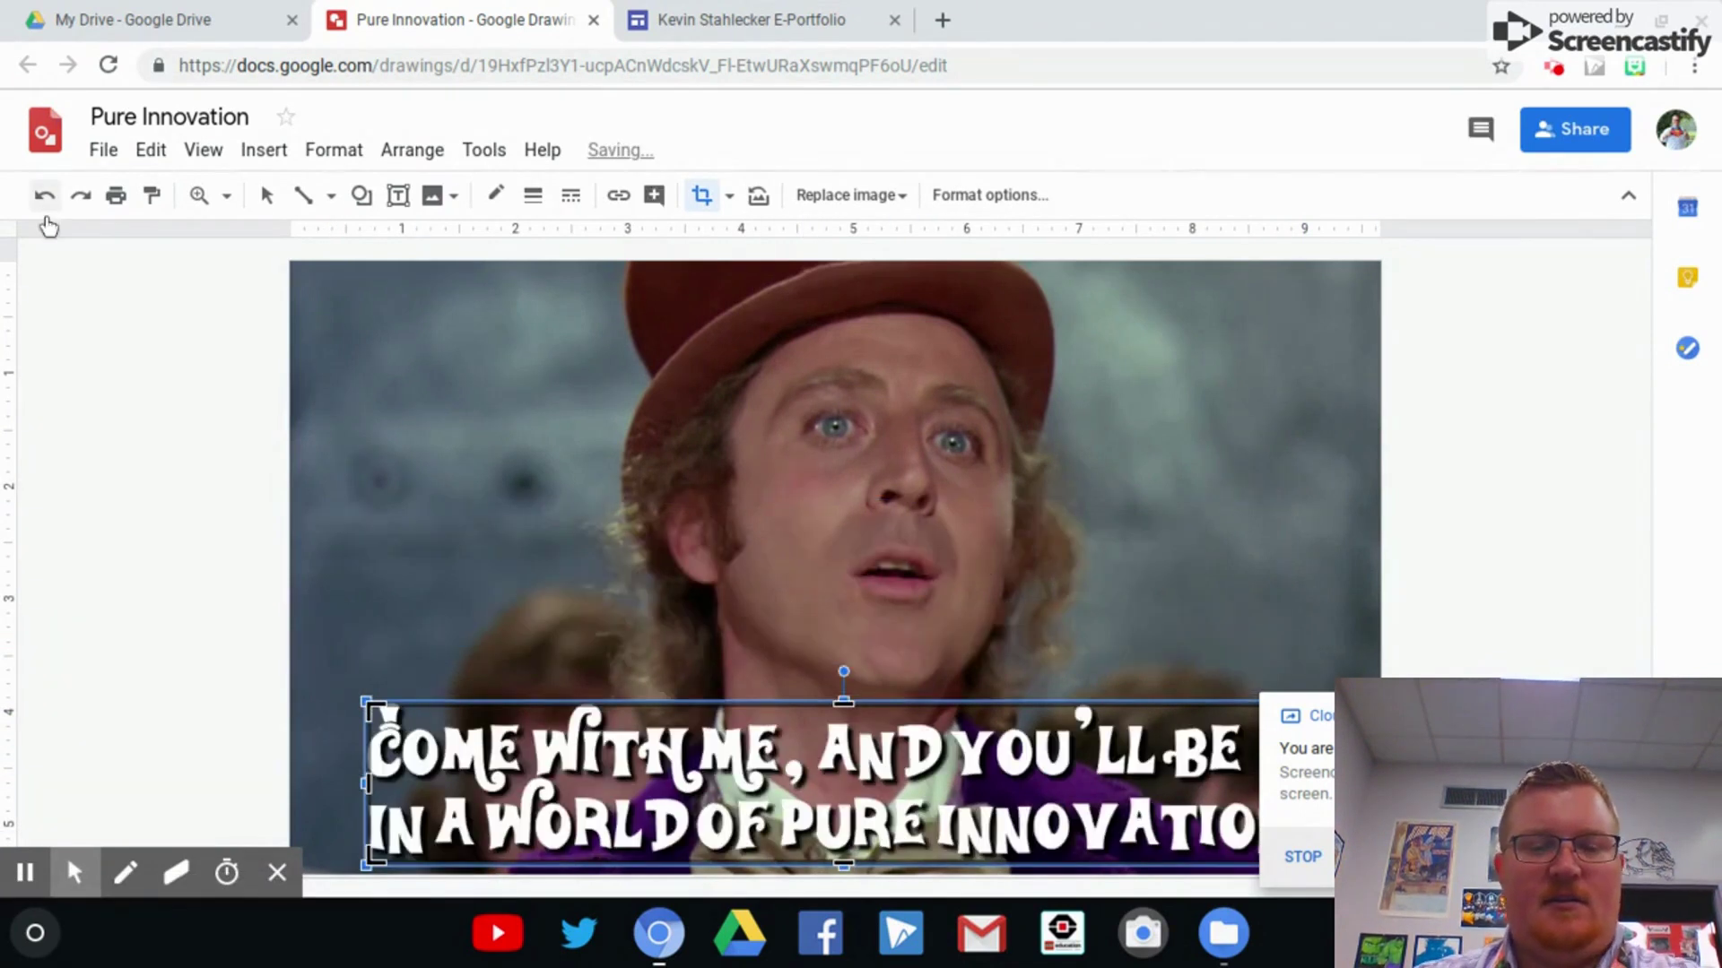
{"action": "left_click_drag", "start_coordinate": [498, 521], "coordinate": [797, 529]}
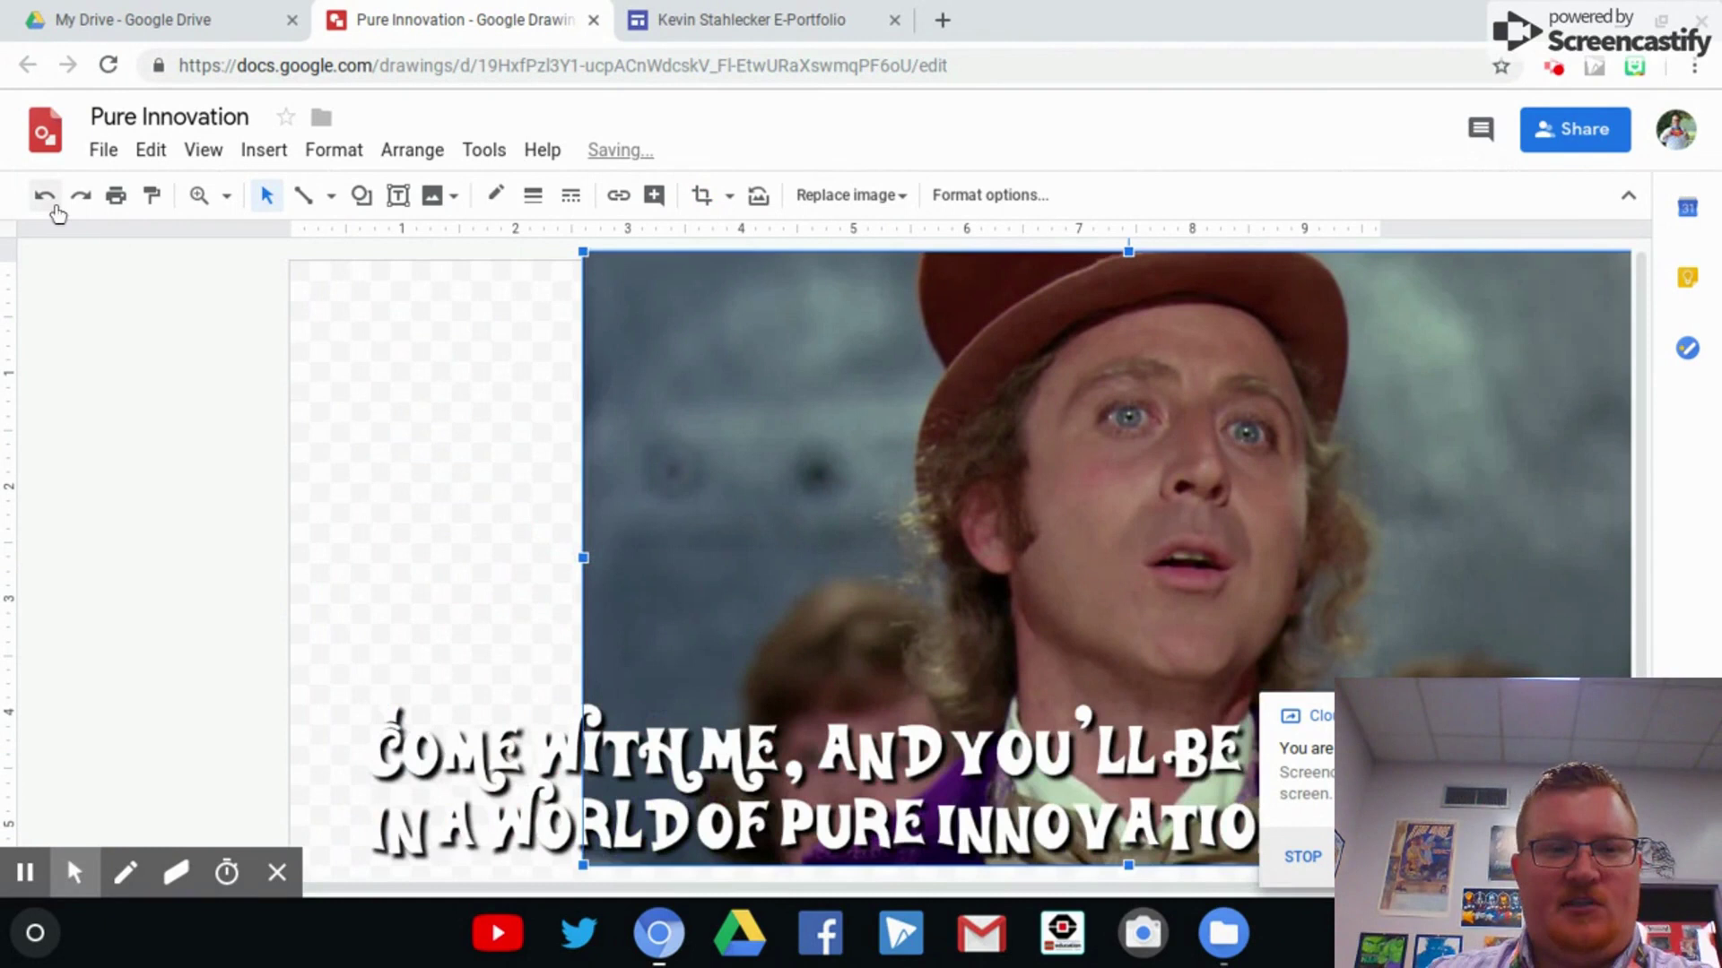
{"action": "left_click", "coordinate": [53, 207]}
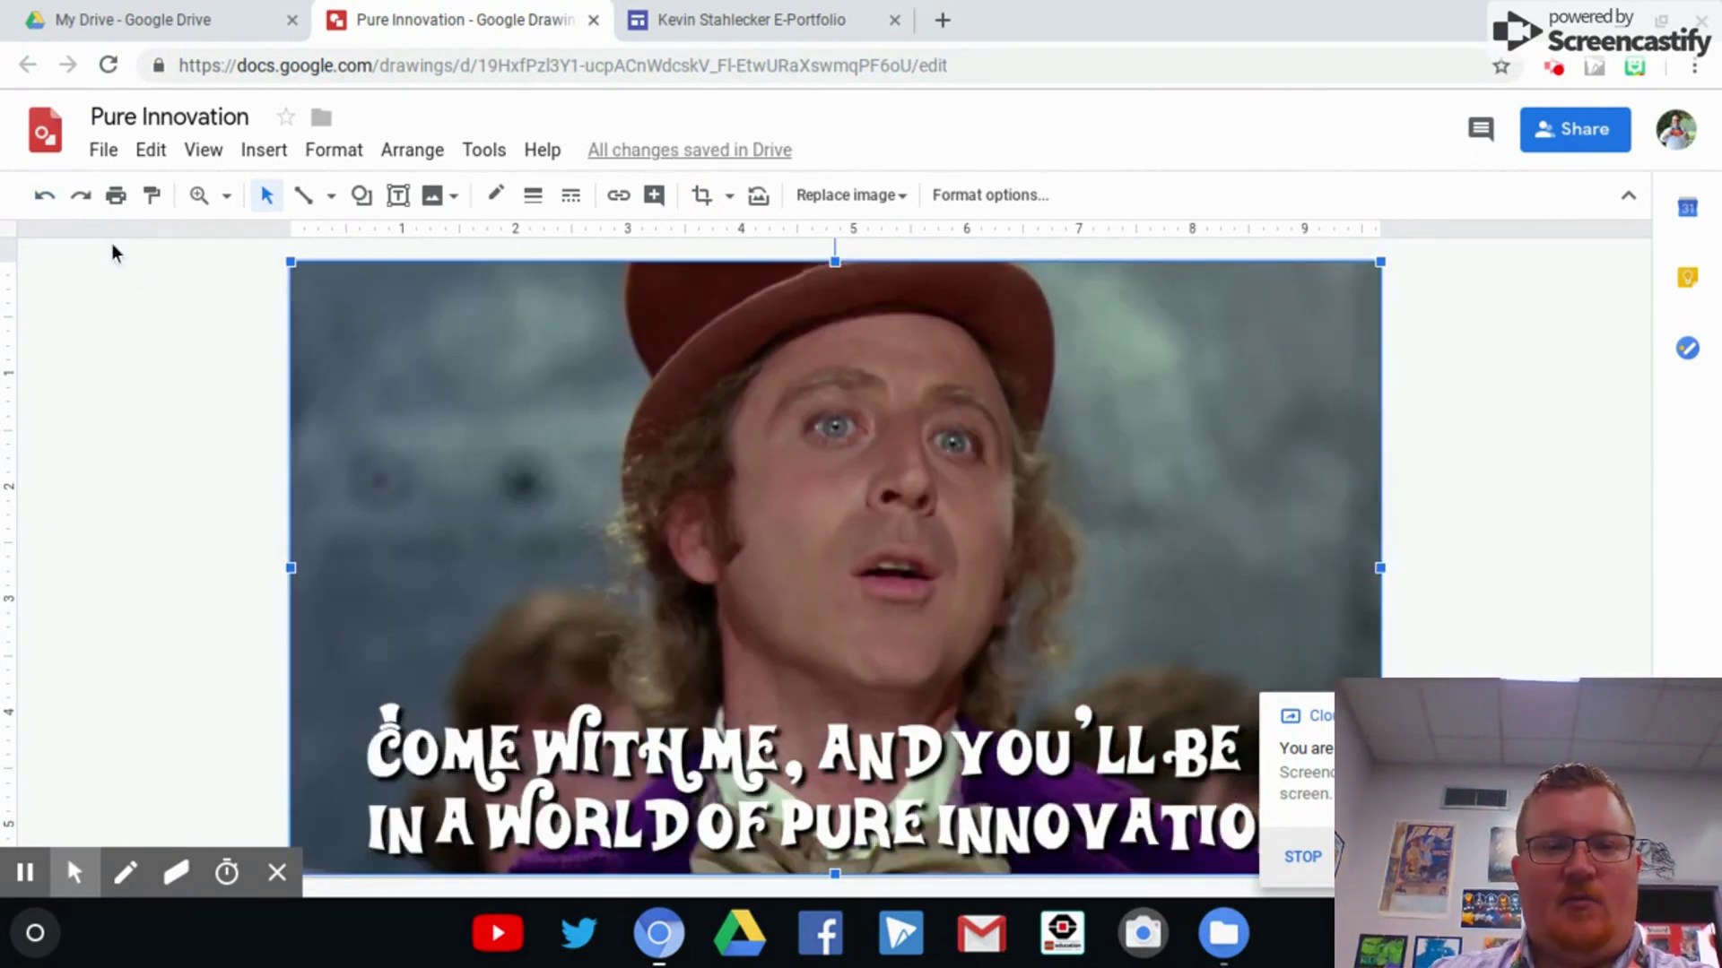
Review the Industrial Engineering text box in the editor, then go back to the Pure Innovation drawing.
{"action": "left_click", "coordinate": [720, 20]}
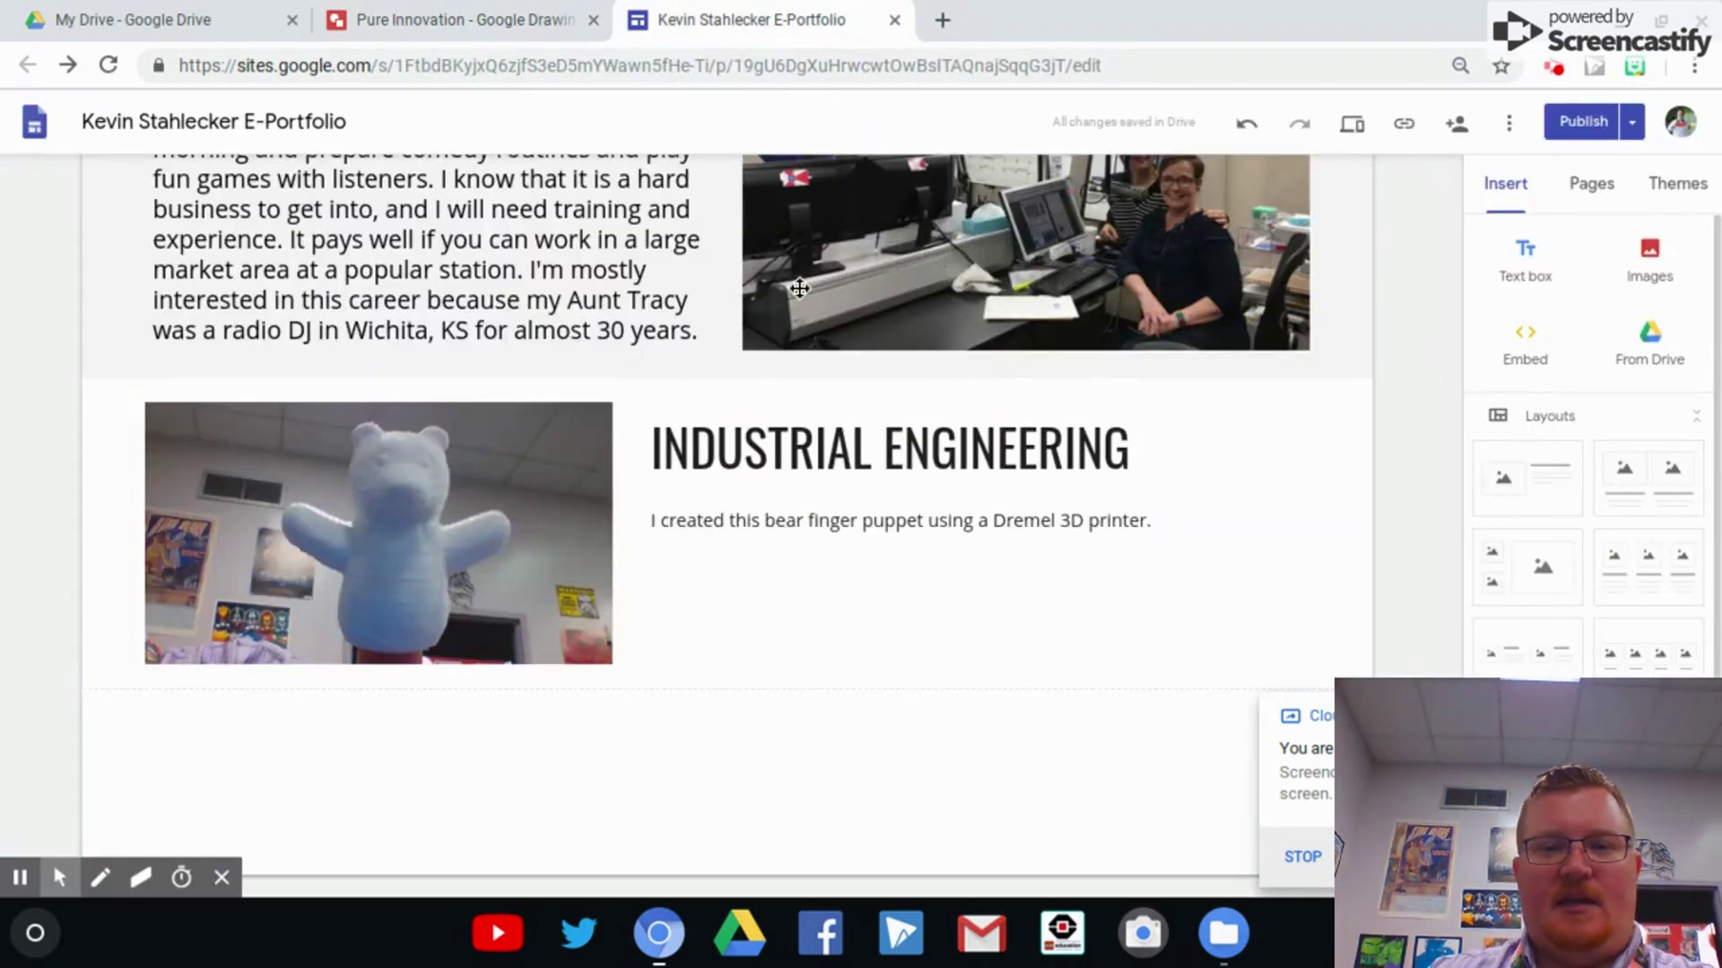
{"action": "left_click", "coordinate": [1160, 499]}
{"action": "left_click", "coordinate": [1079, 603]}
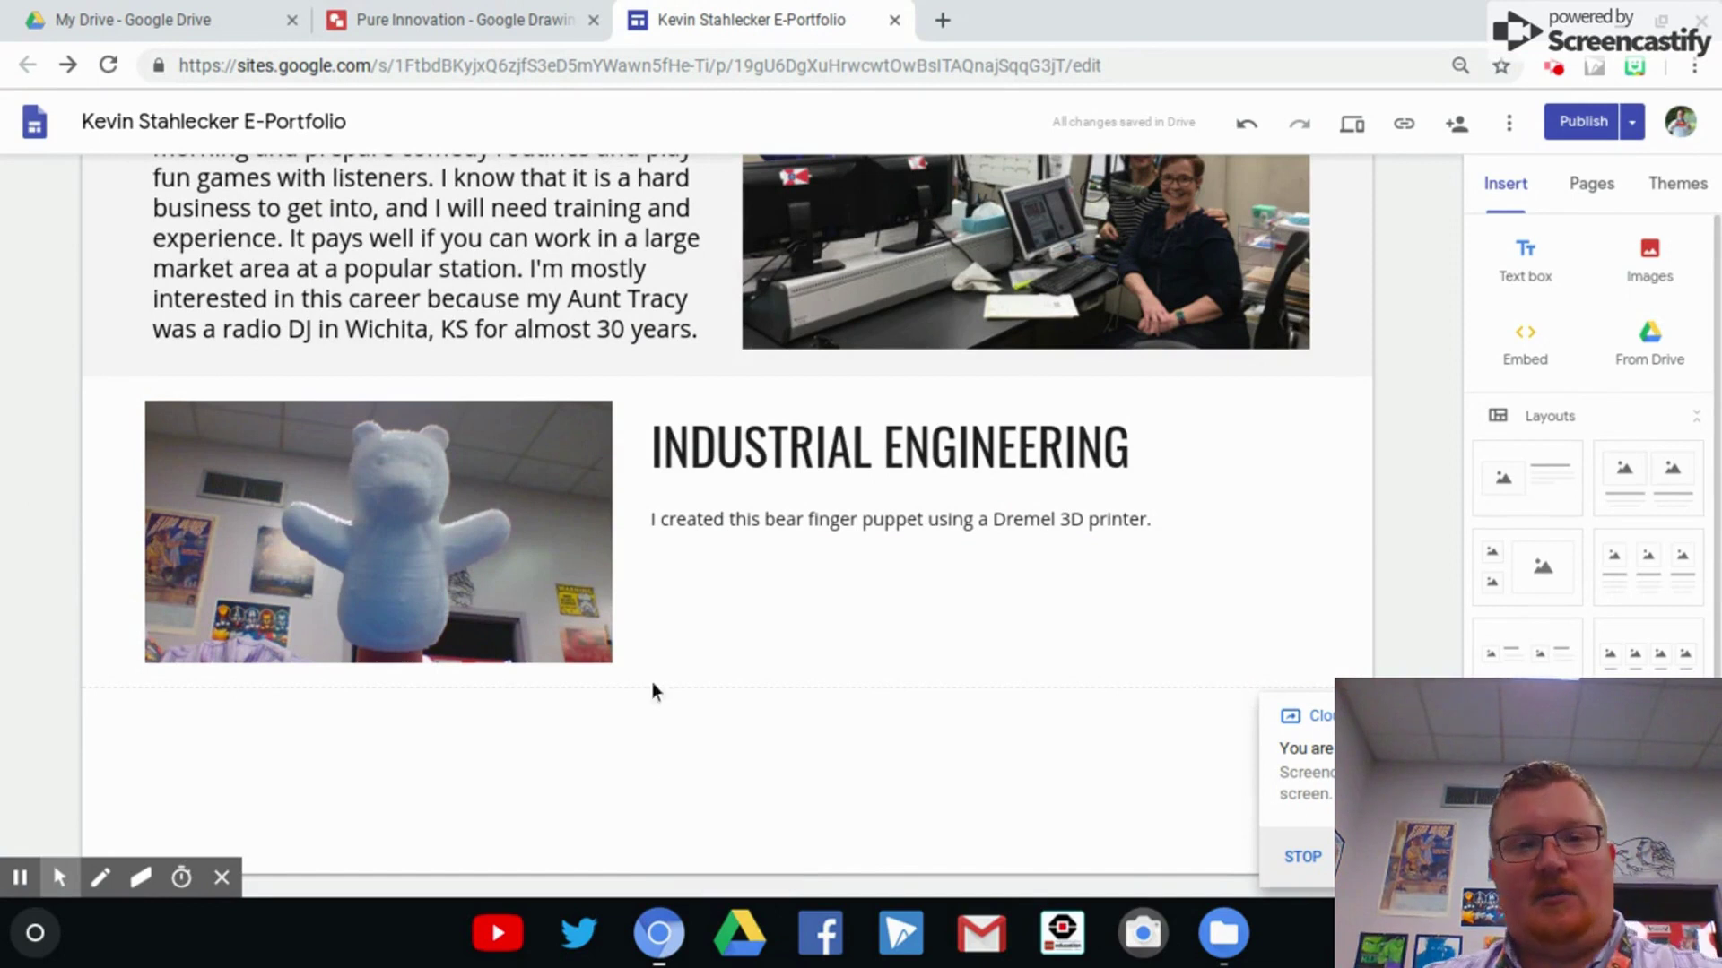
{"action": "left_click", "coordinate": [431, 22]}
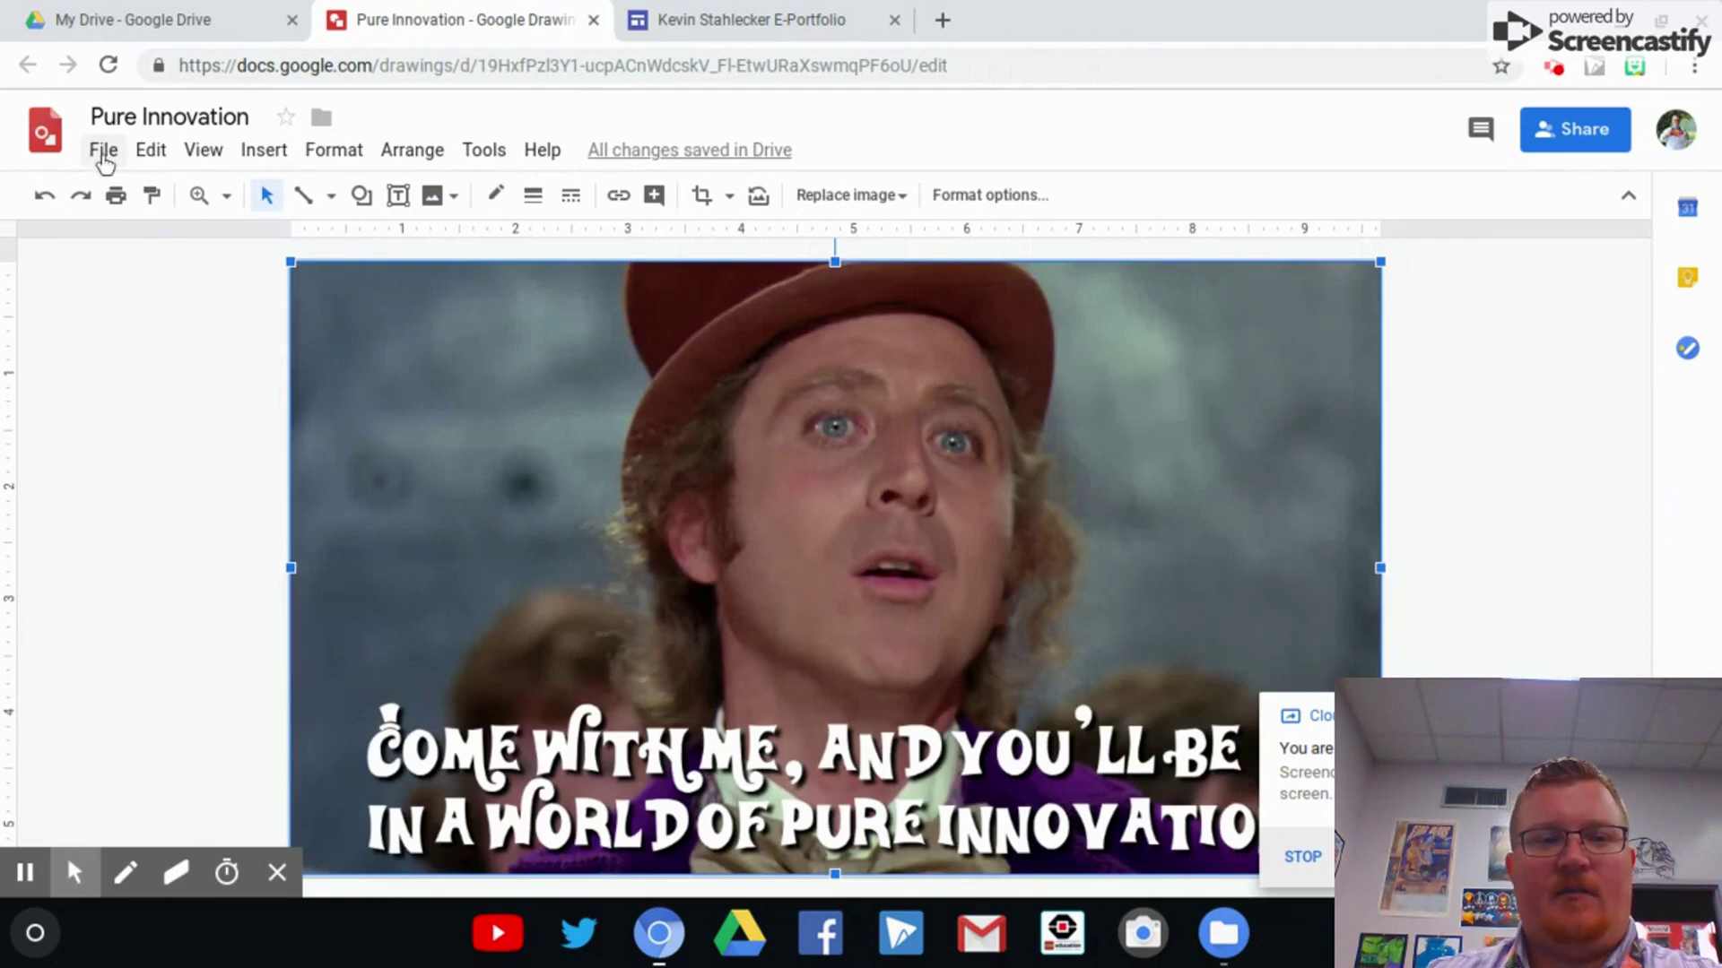
Download the Pure Innovation drawing as Pure Innovation.jpg and show it in its folder.
{"action": "left_click", "coordinate": [103, 153]}
{"action": "mouse_move", "coordinate": [209, 416]}
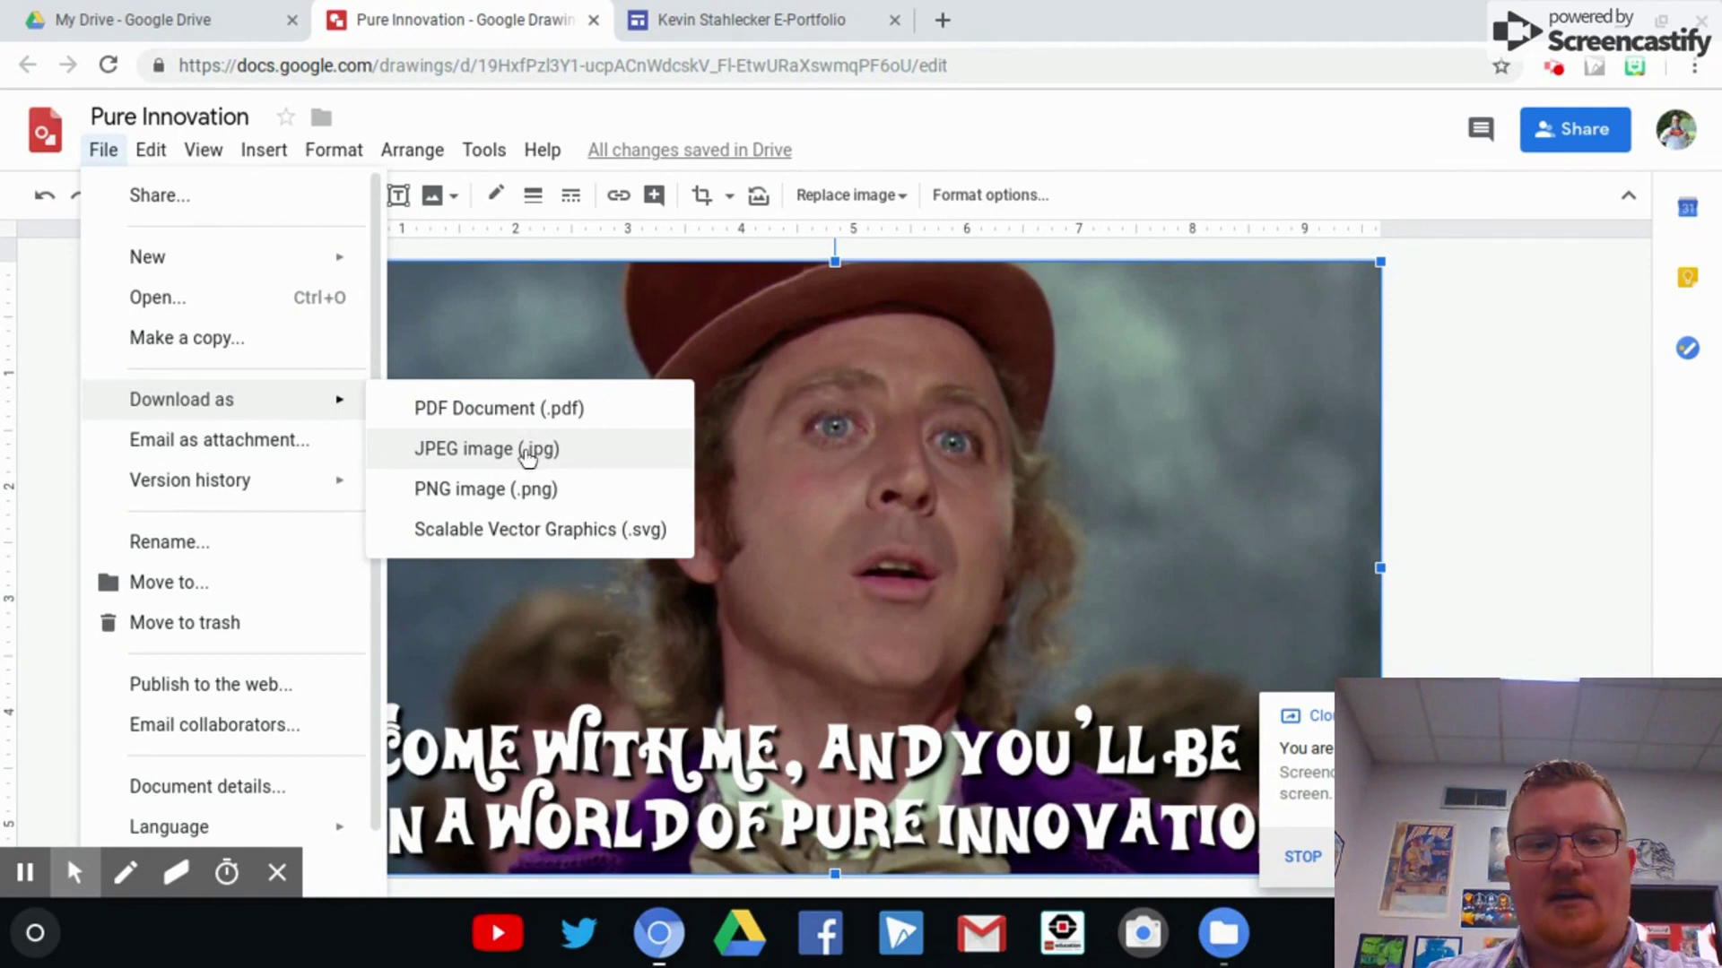
{"action": "left_click", "coordinate": [527, 452]}
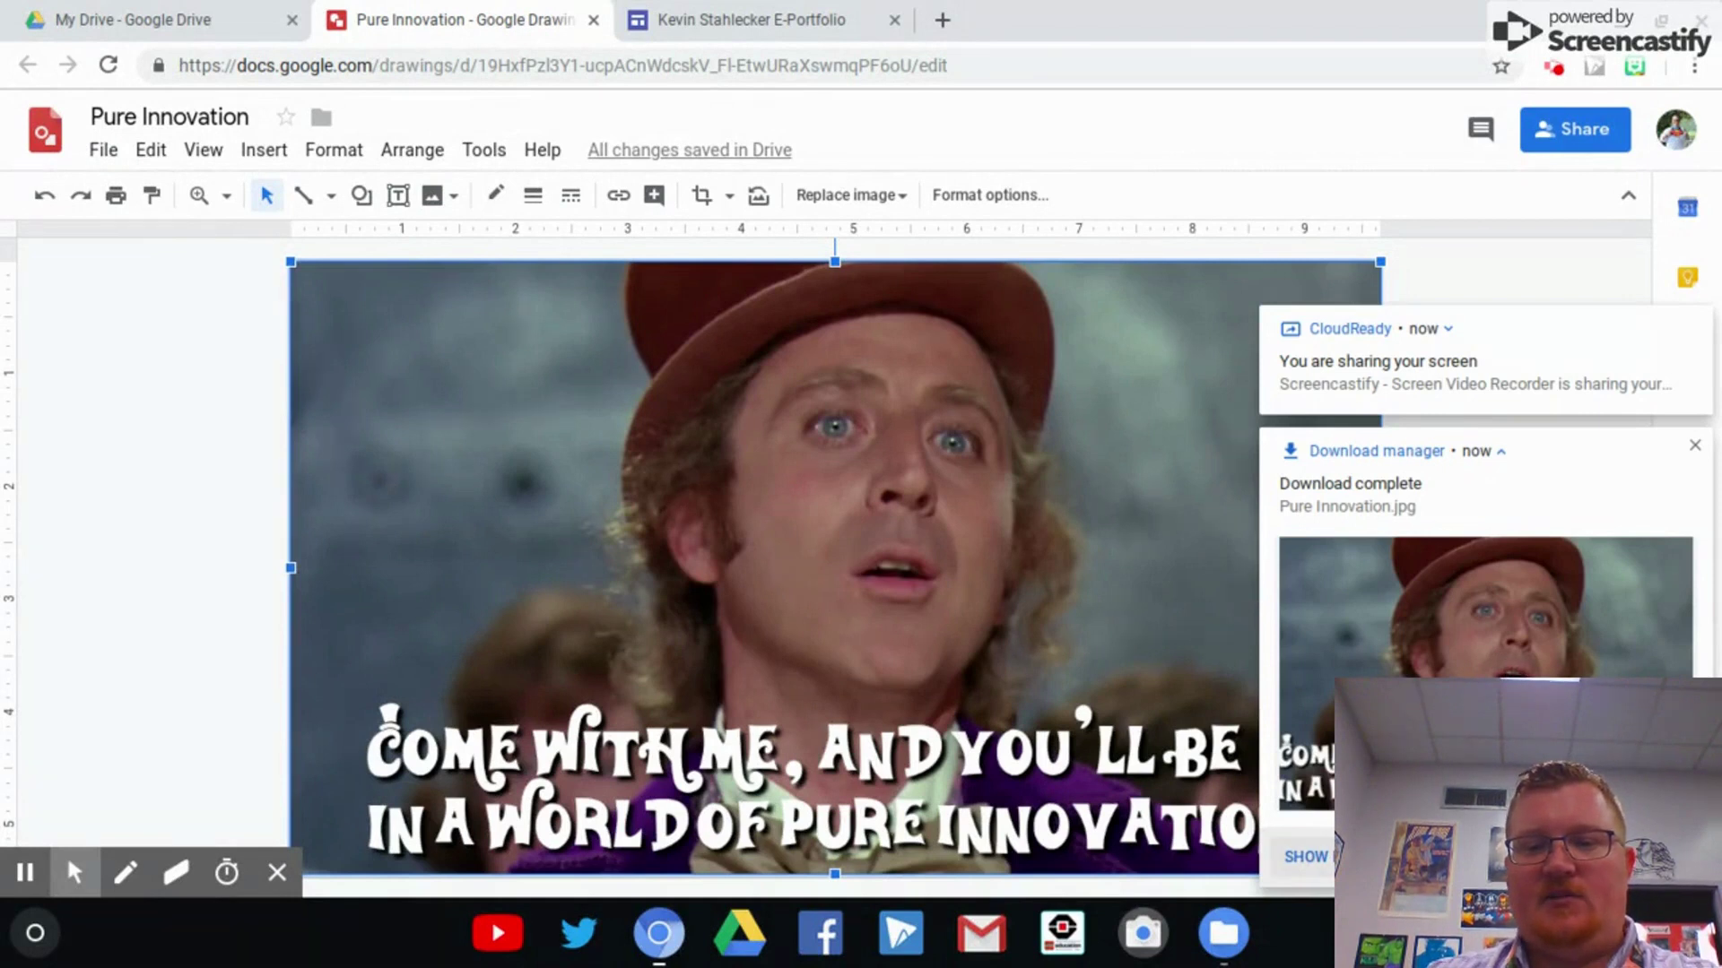
{"action": "left_click", "coordinate": [1306, 856]}
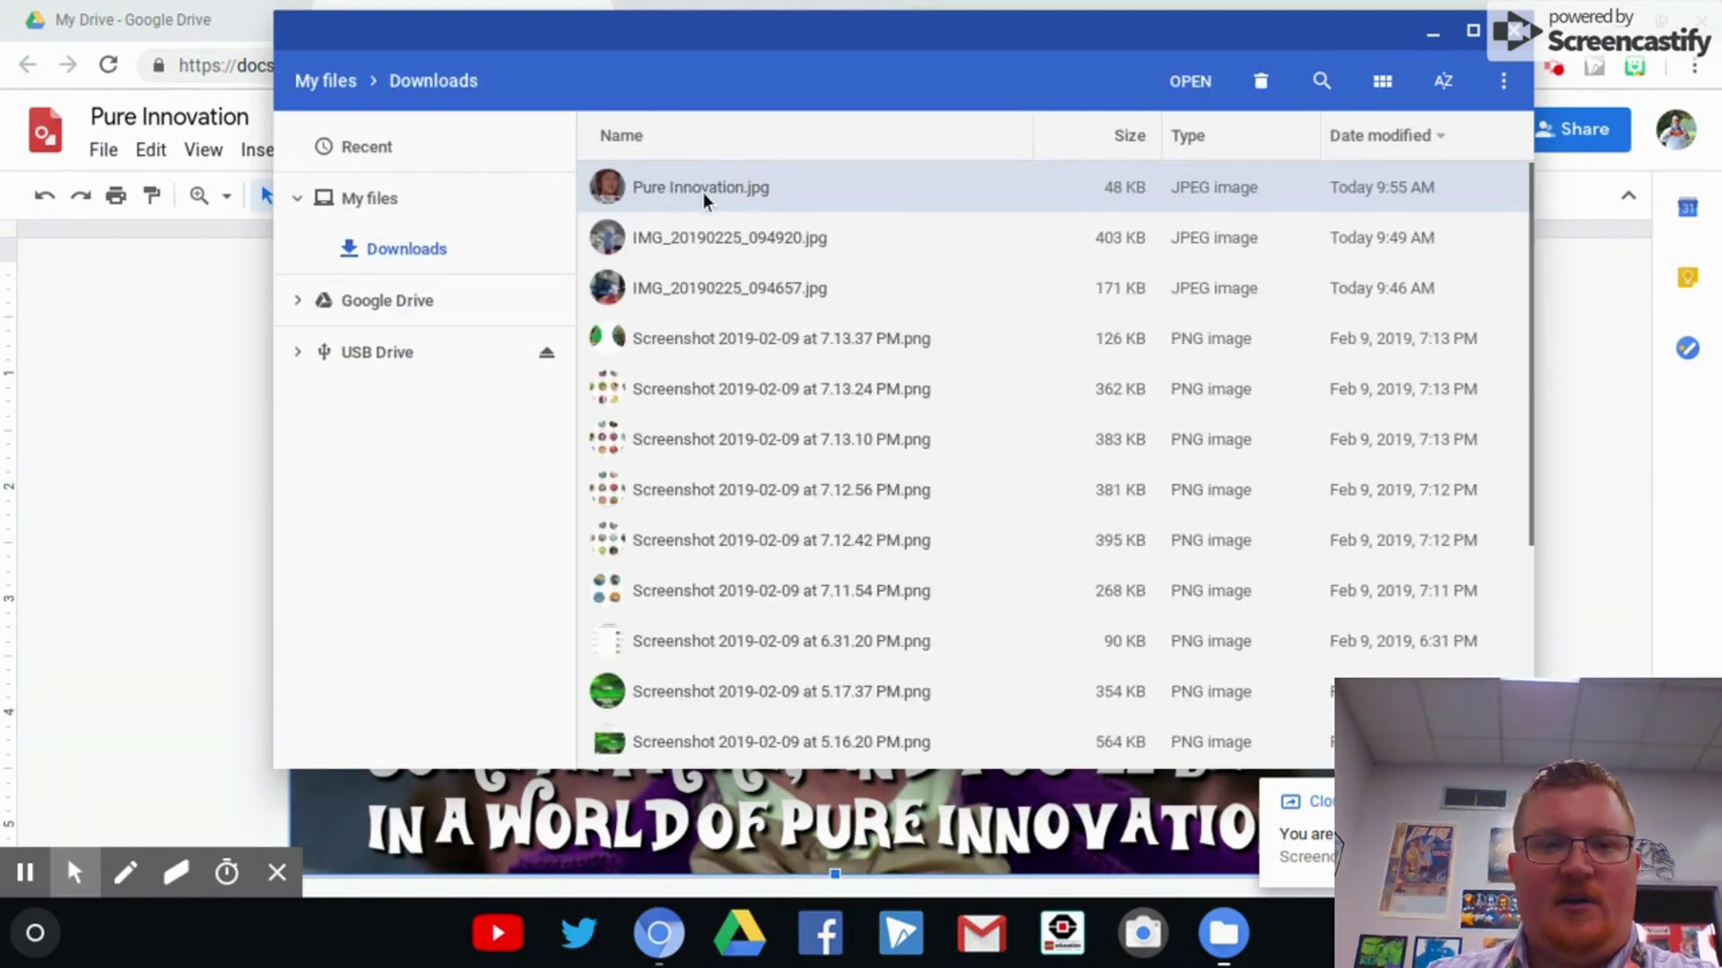
Copy Pure Innovation.jpg from Downloads into My Drive and return to the portfolio editor.
{"action": "left_click_drag", "start_coordinate": [706, 199], "coordinate": [398, 351]}
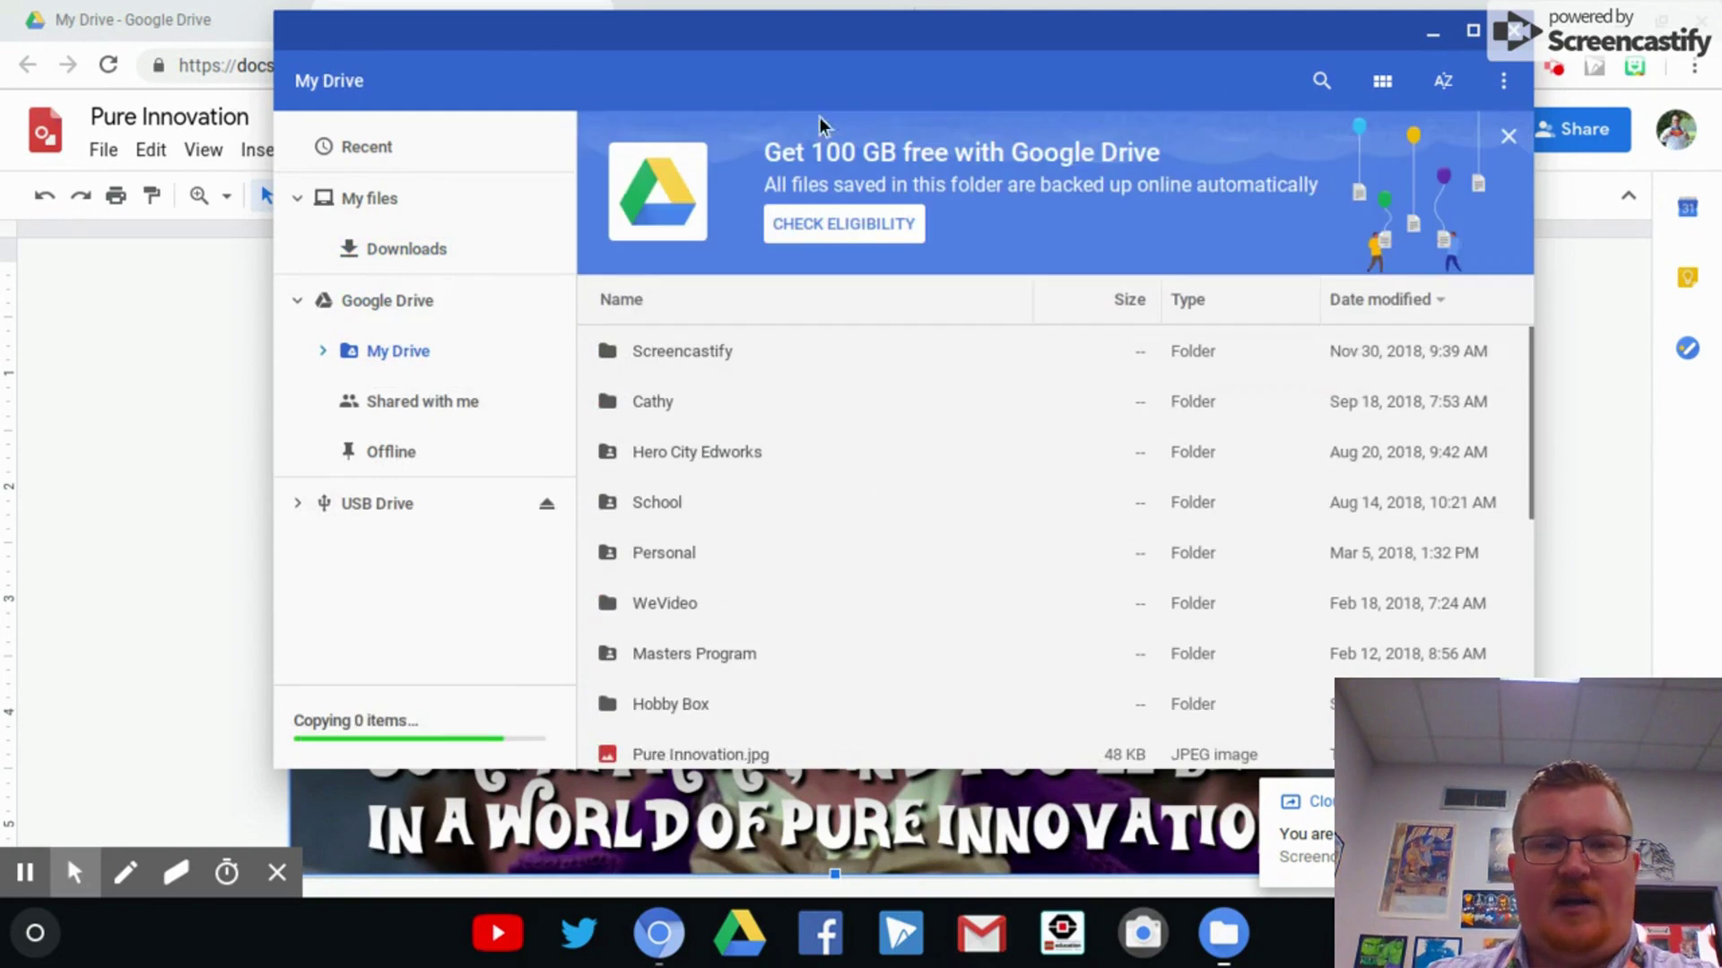
{"action": "left_click", "coordinate": [1433, 36]}
{"action": "left_click", "coordinate": [744, 20]}
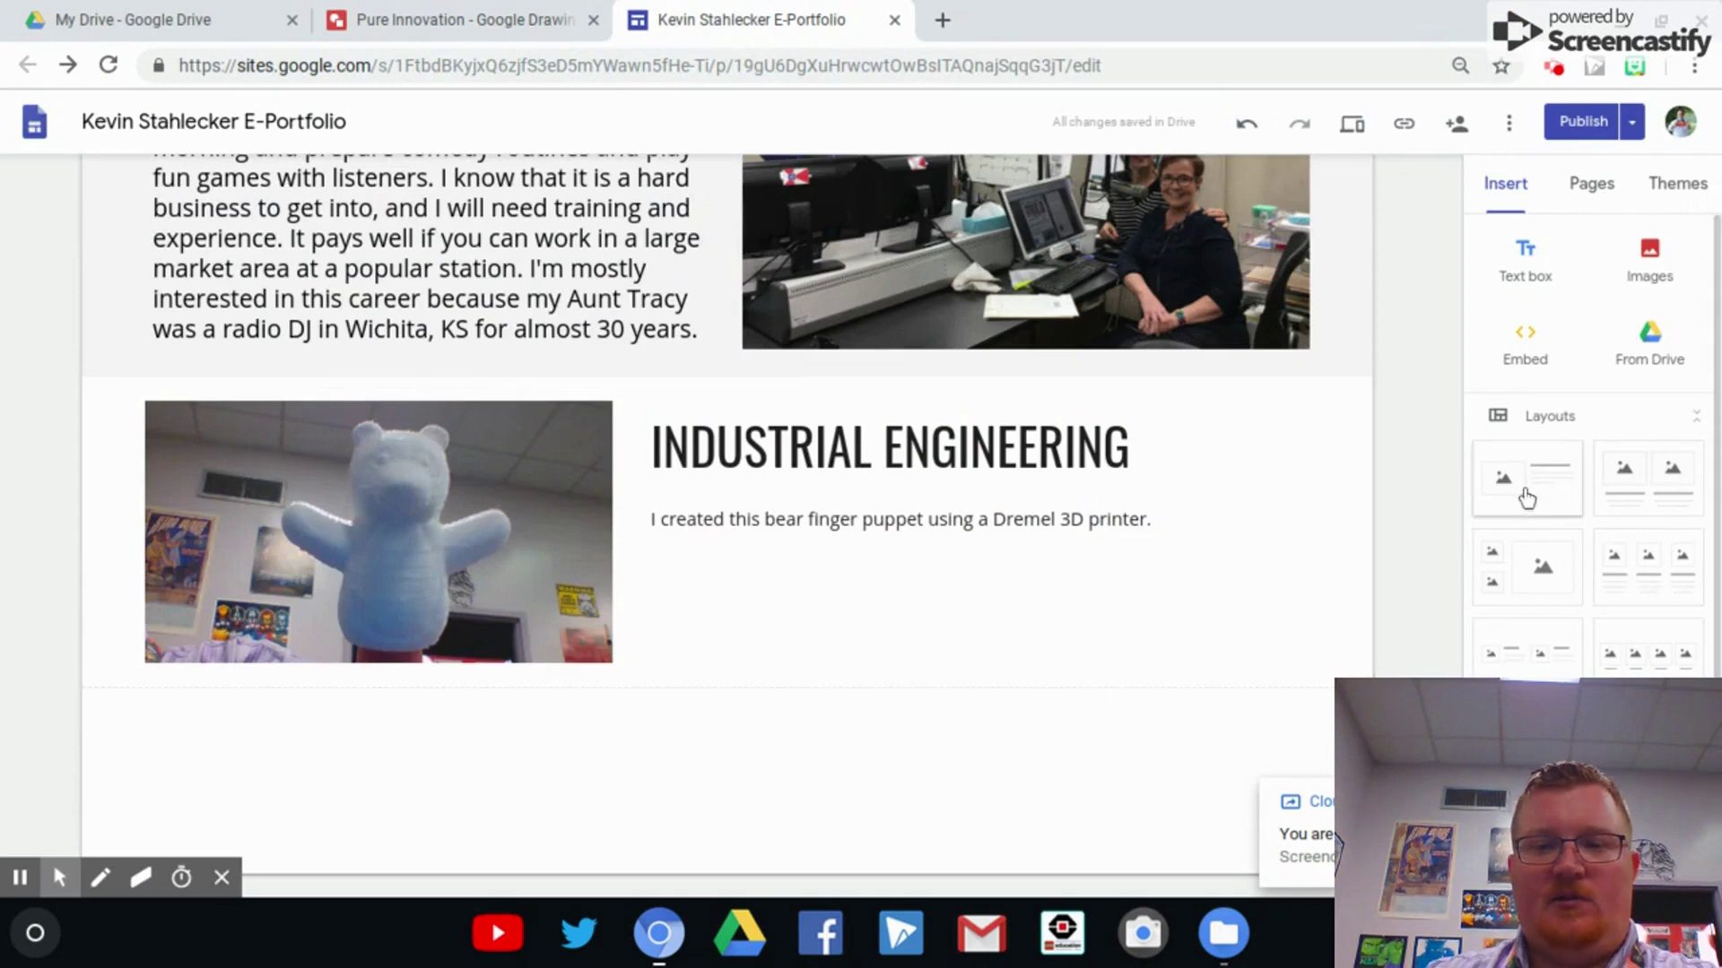
Add an image-and-text section with the image on the right and the heading IMAGE UPLOAD.
{"action": "left_click", "coordinate": [1527, 495]}
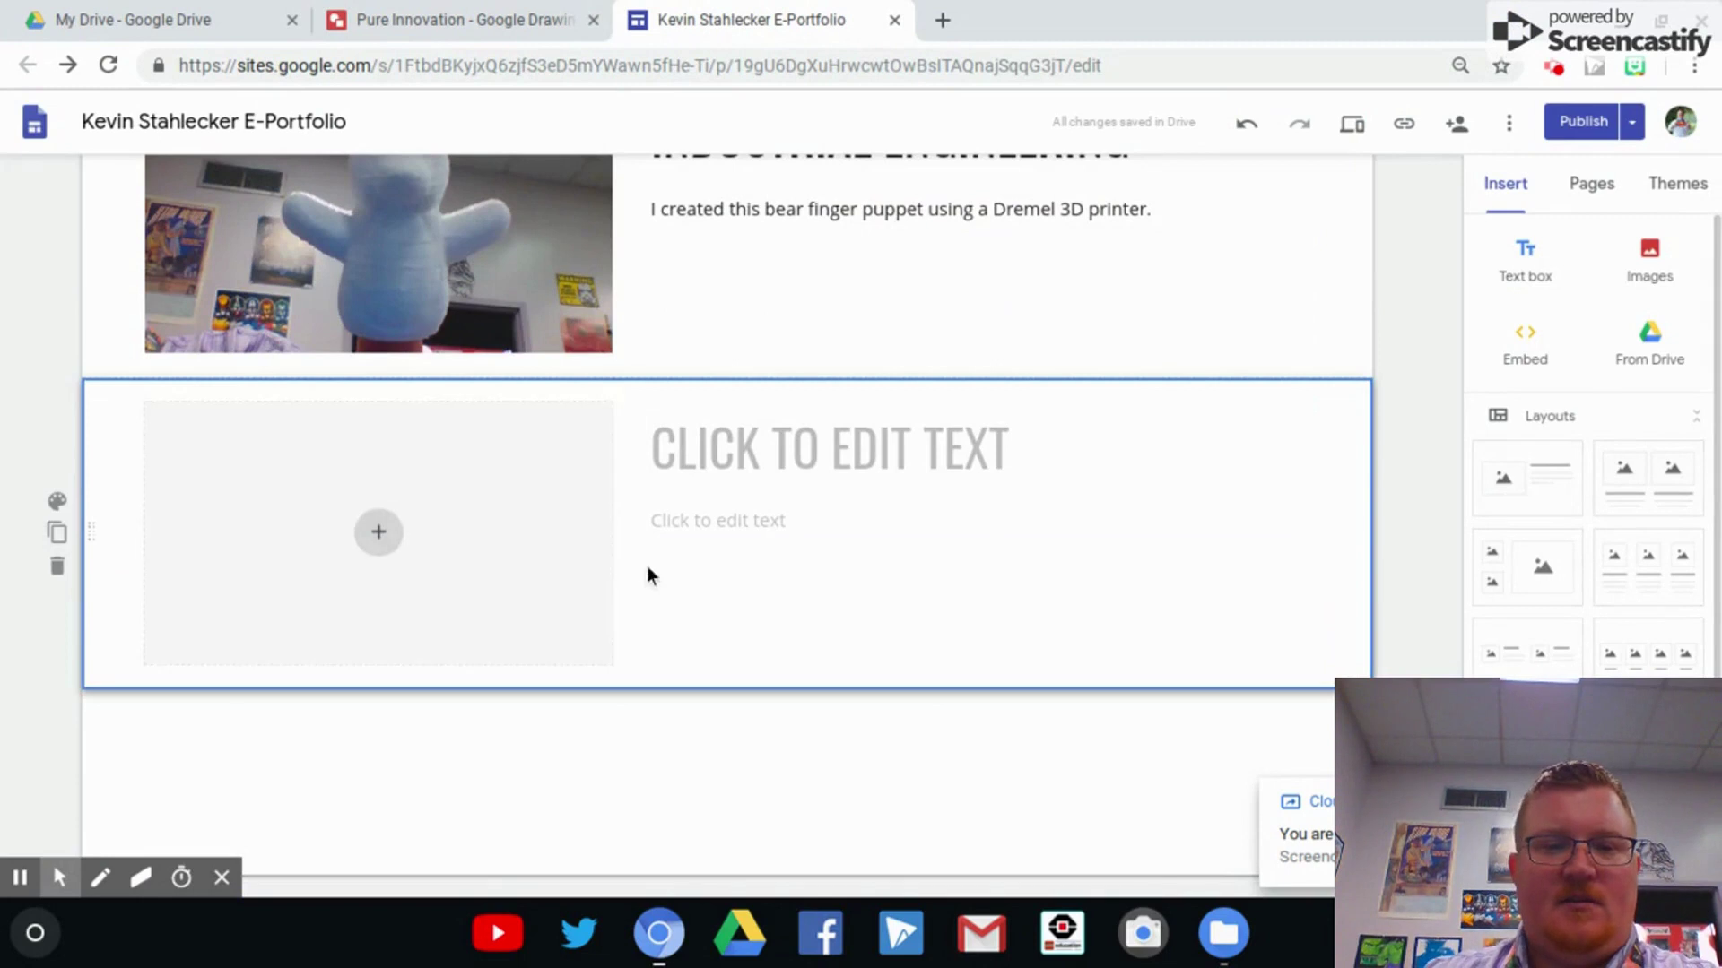
{"action": "left_click_drag", "start_coordinate": [365, 469], "coordinate": [1352, 505]}
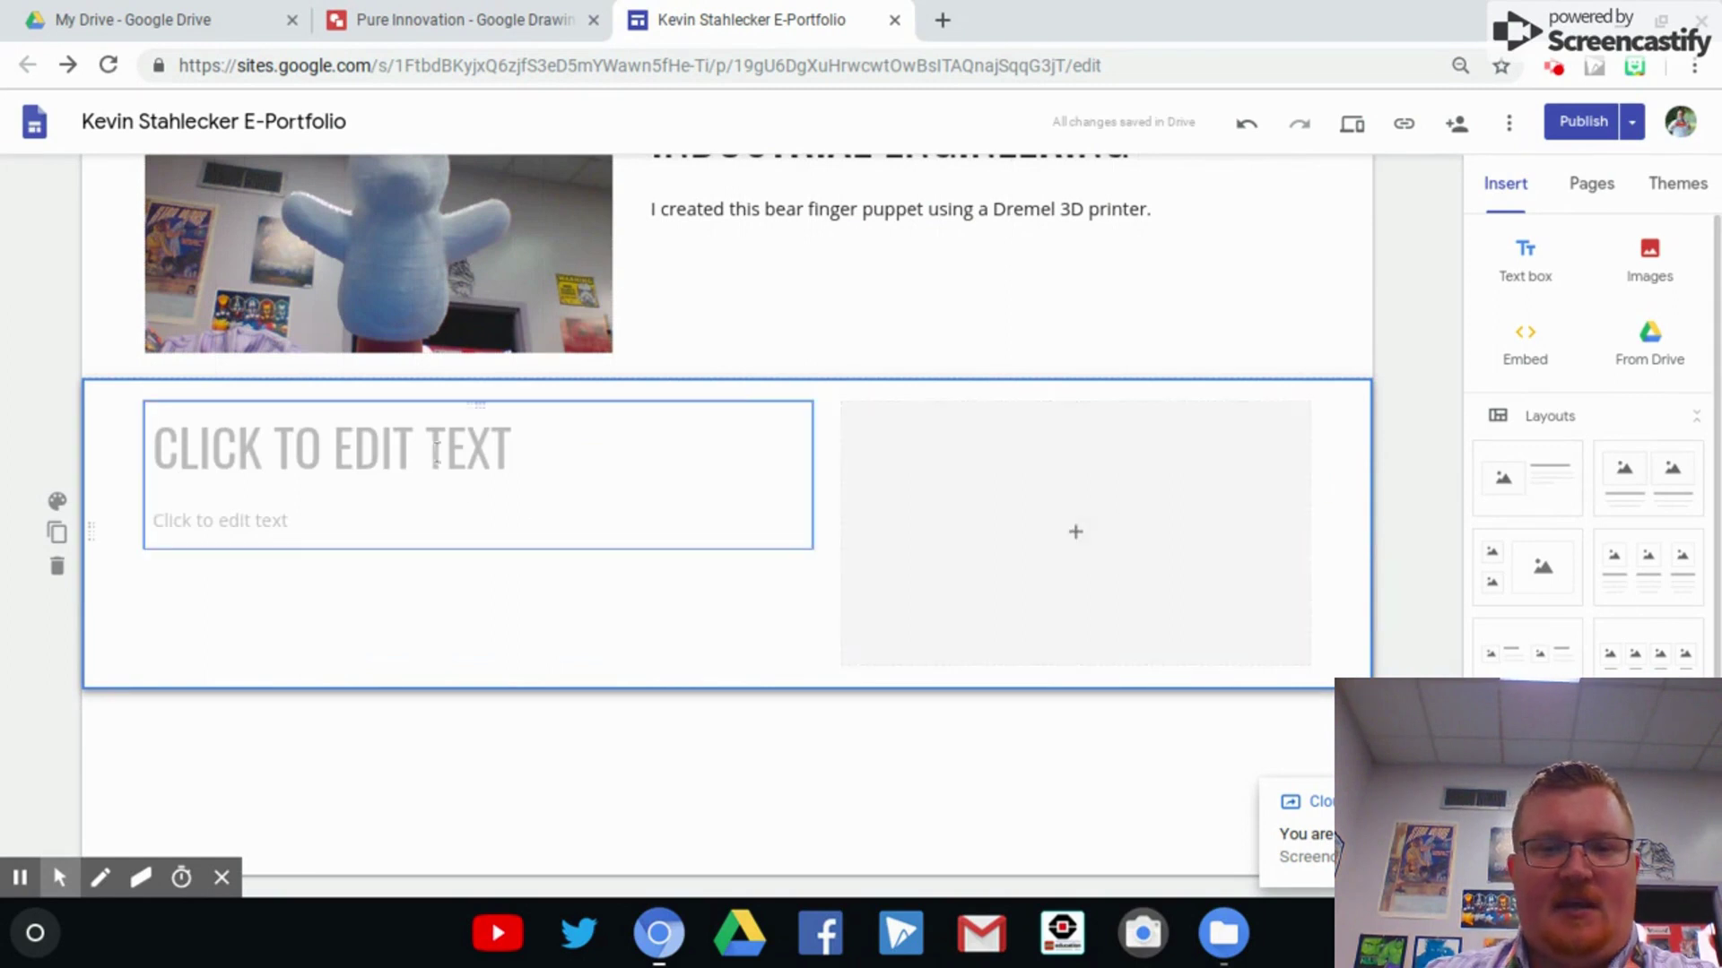
{"action": "left_click", "coordinate": [447, 453]}
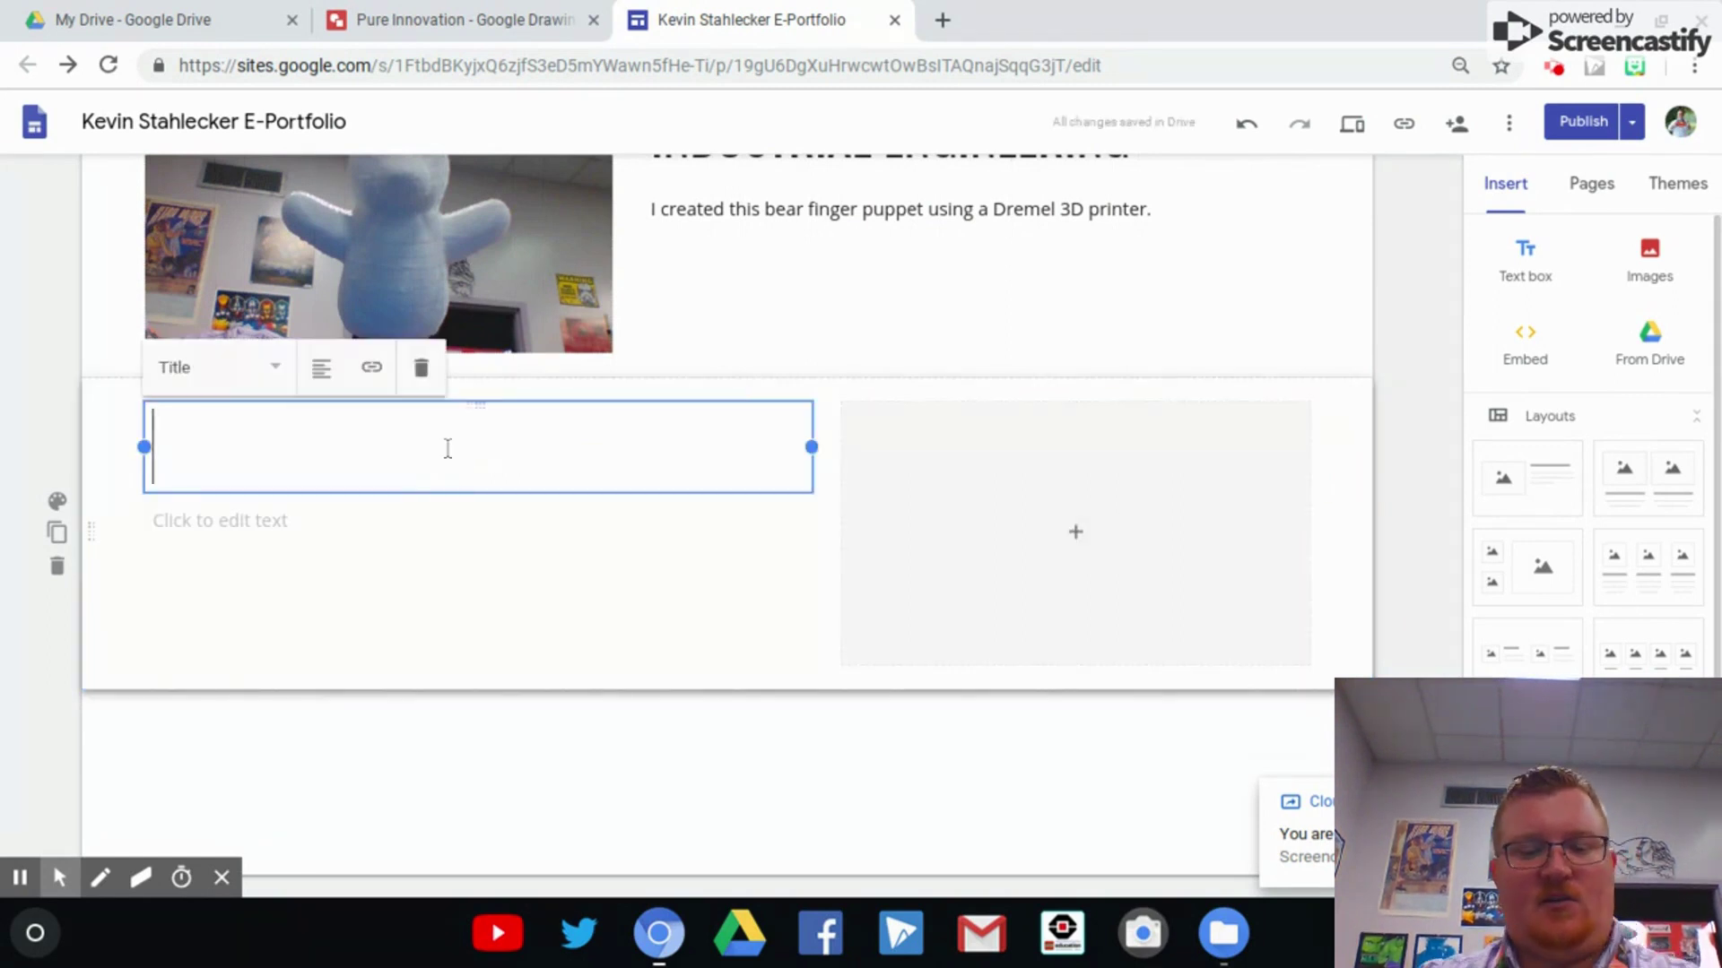
{"action": "type", "text": "IMAGE"}
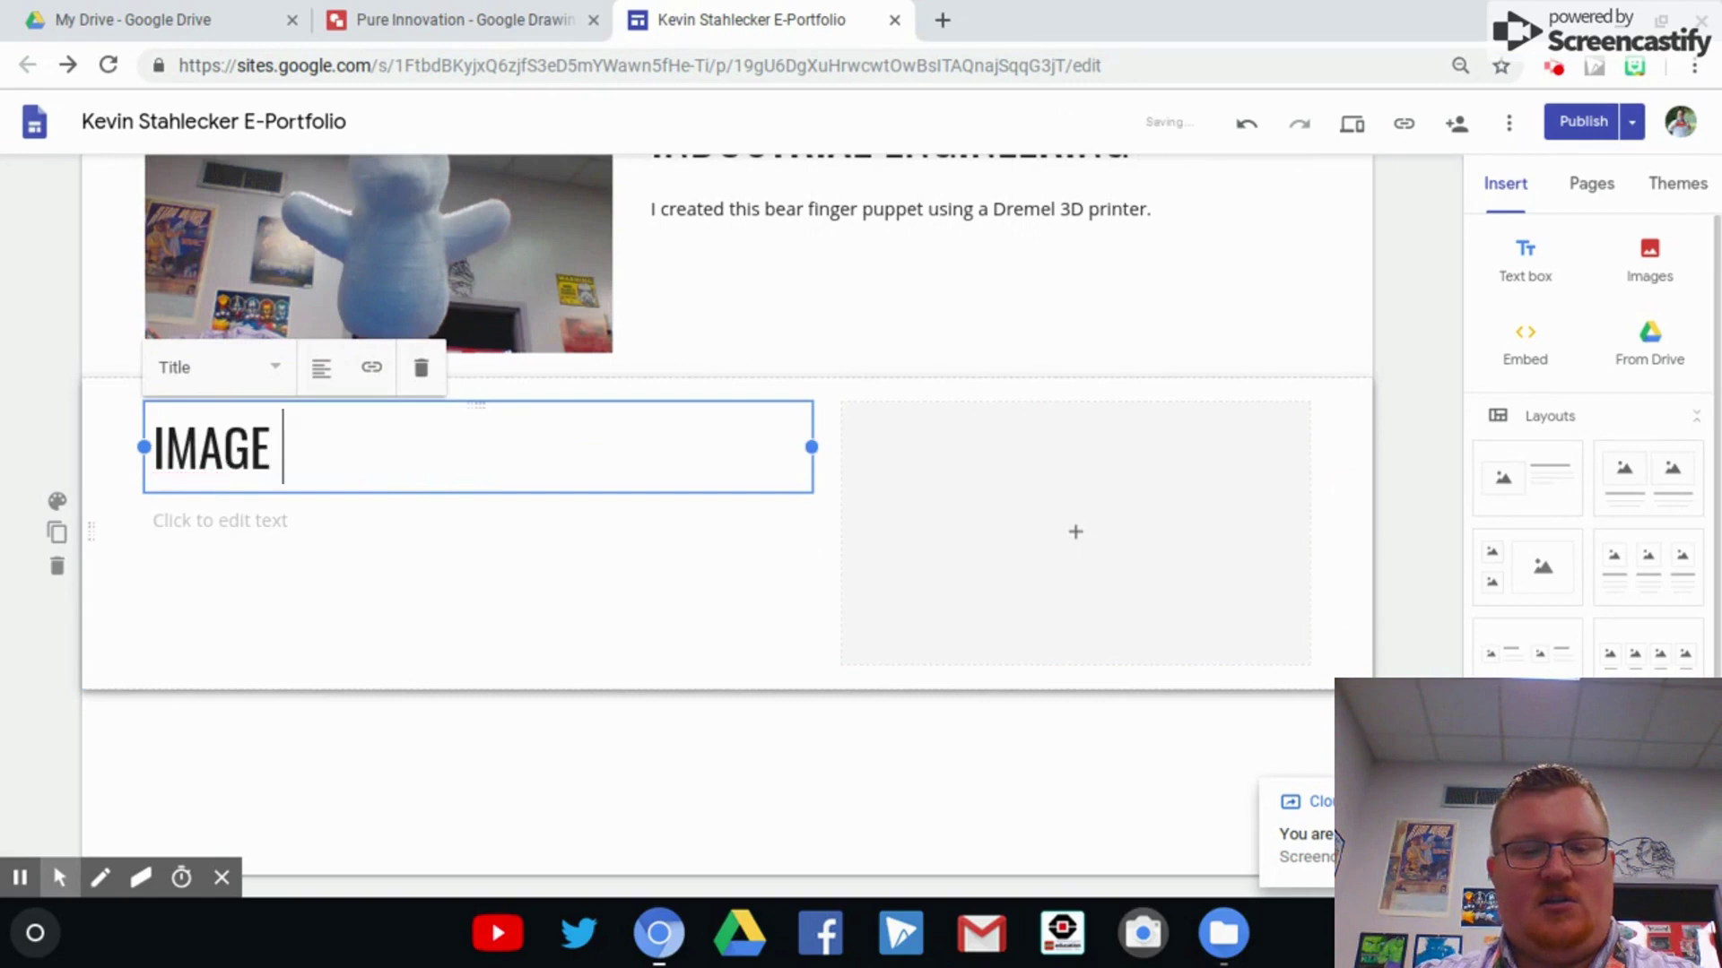
{"action": "type", "text": "UPLOAD"}
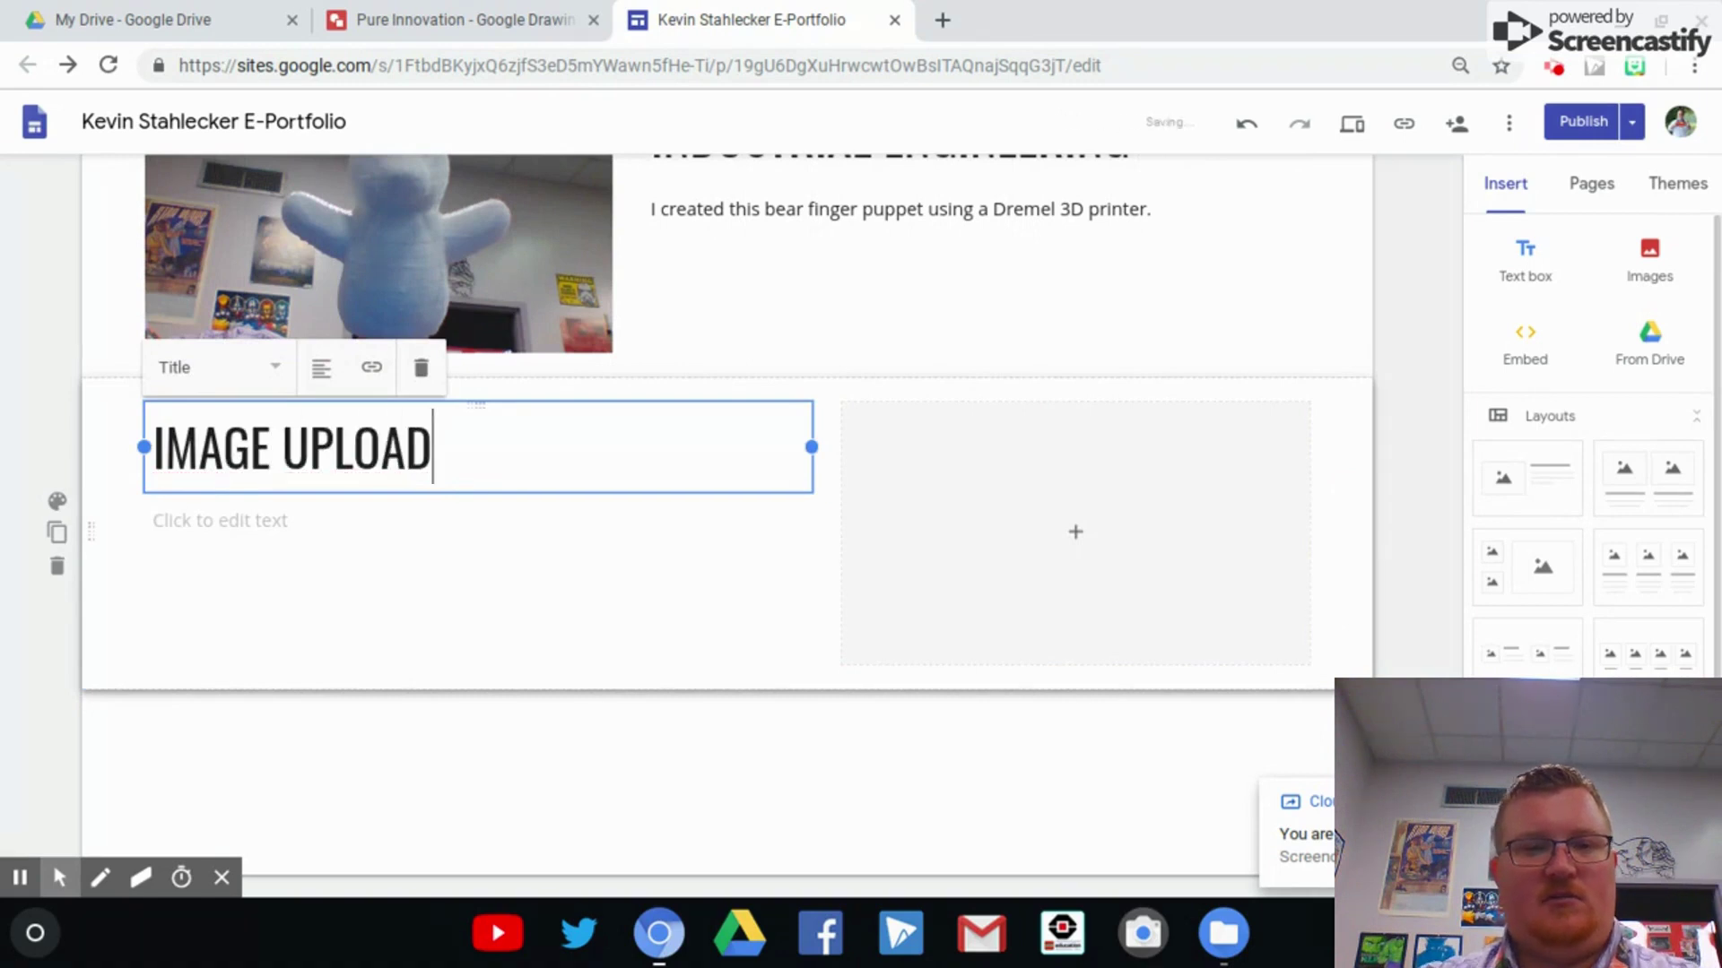
Fill the image placeholder with Pure Innovation.jpg from Google Drive.
{"action": "left_click", "coordinate": [1076, 533]}
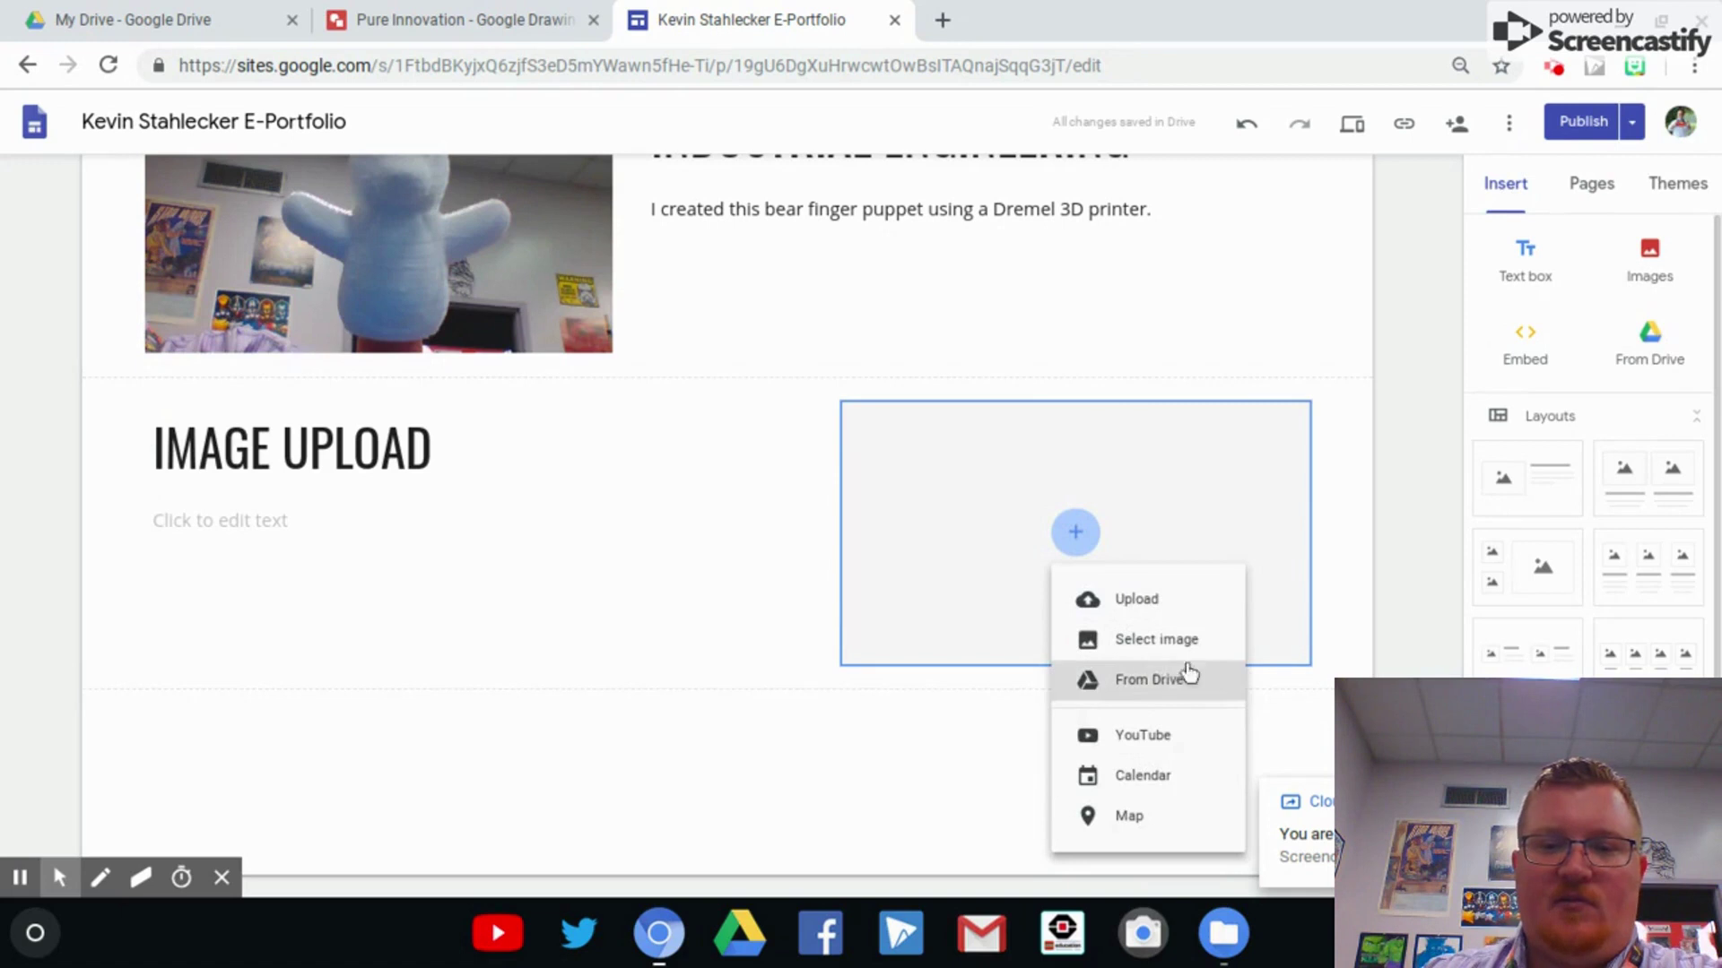
{"action": "left_click", "coordinate": [1148, 659]}
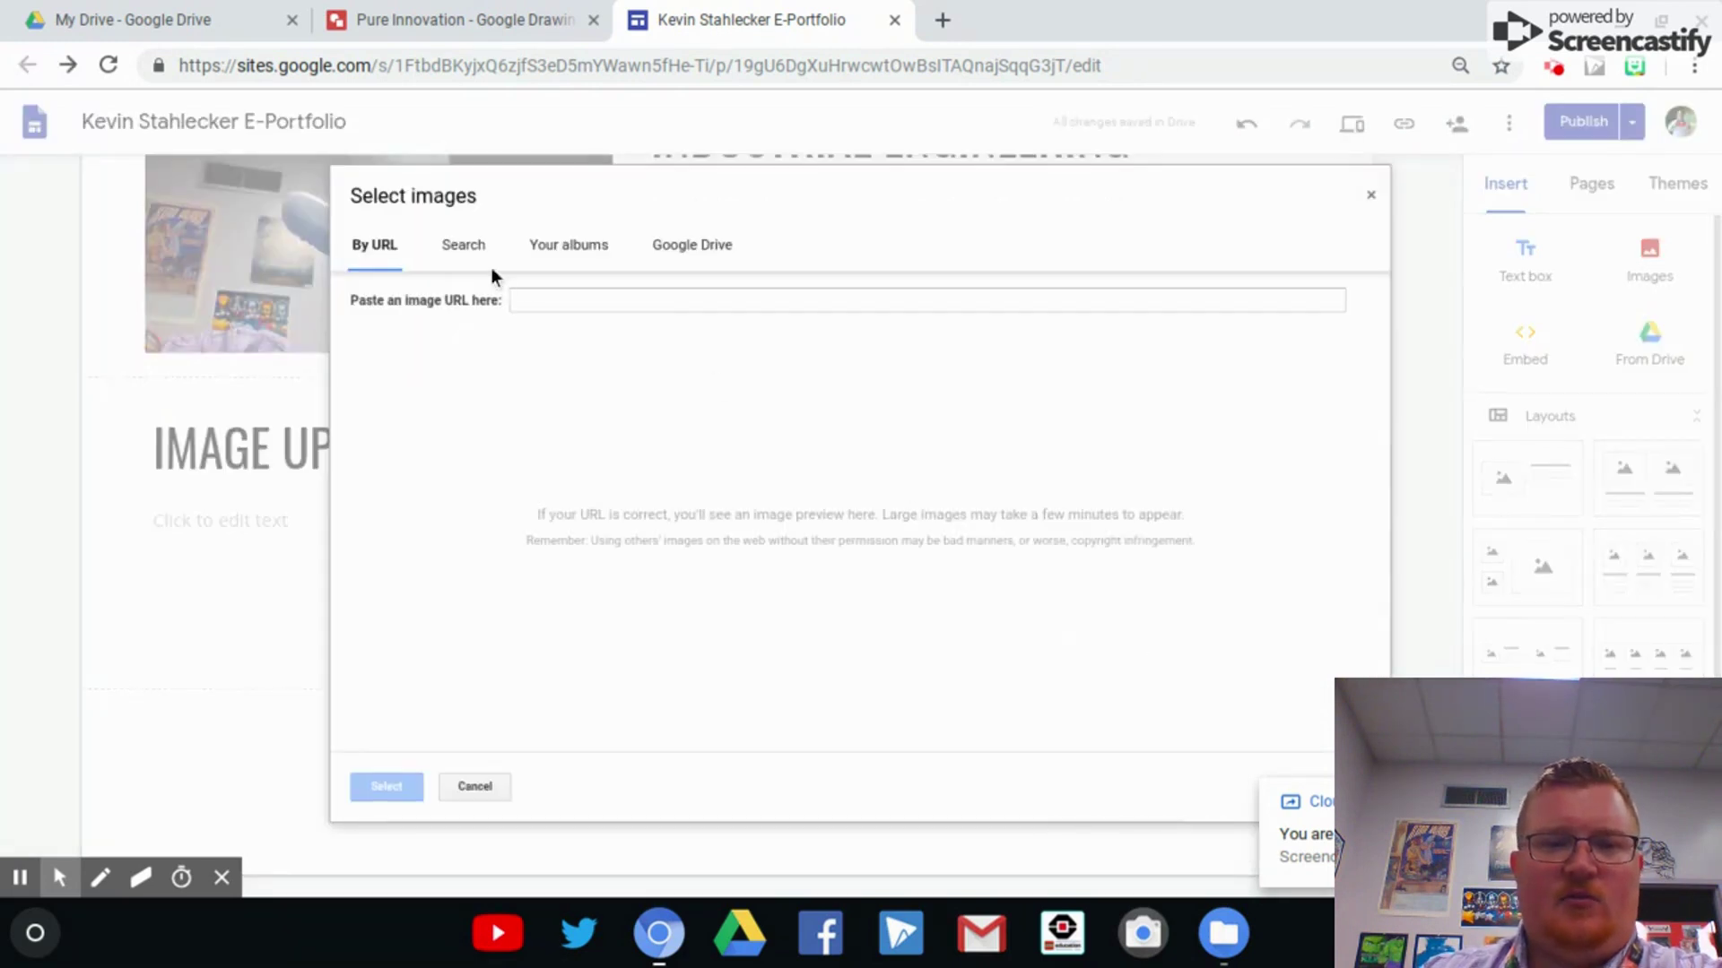
{"action": "left_click", "coordinate": [681, 244]}
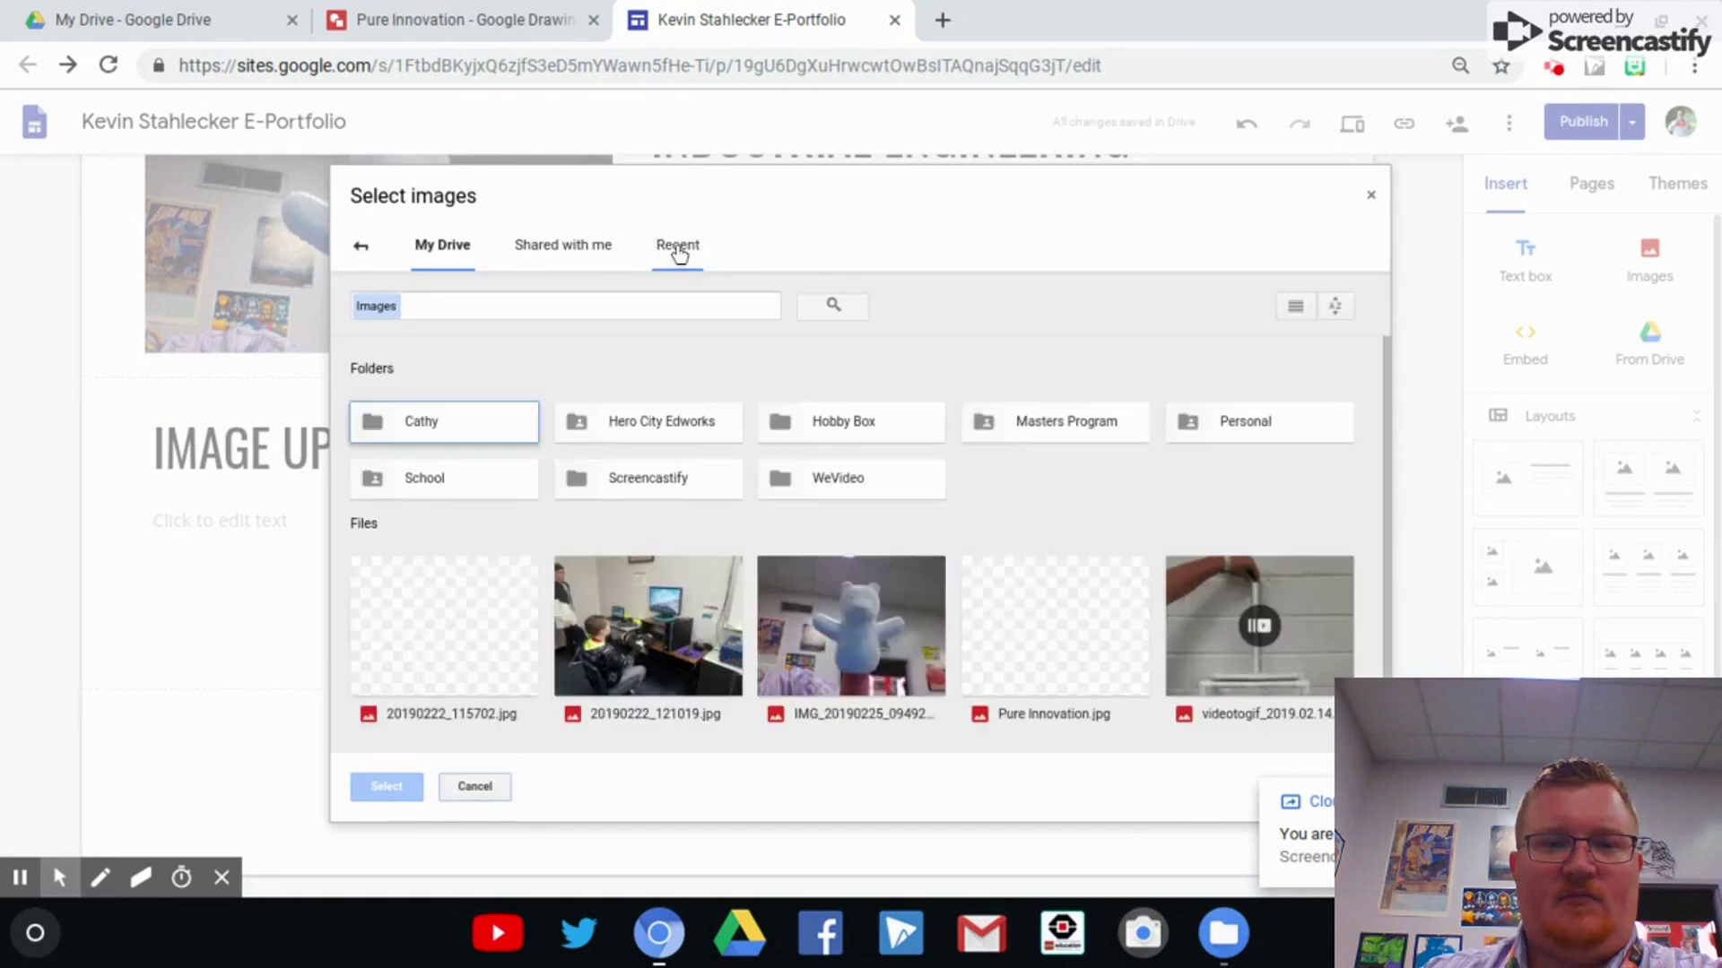
{"action": "left_click", "coordinate": [1019, 610]}
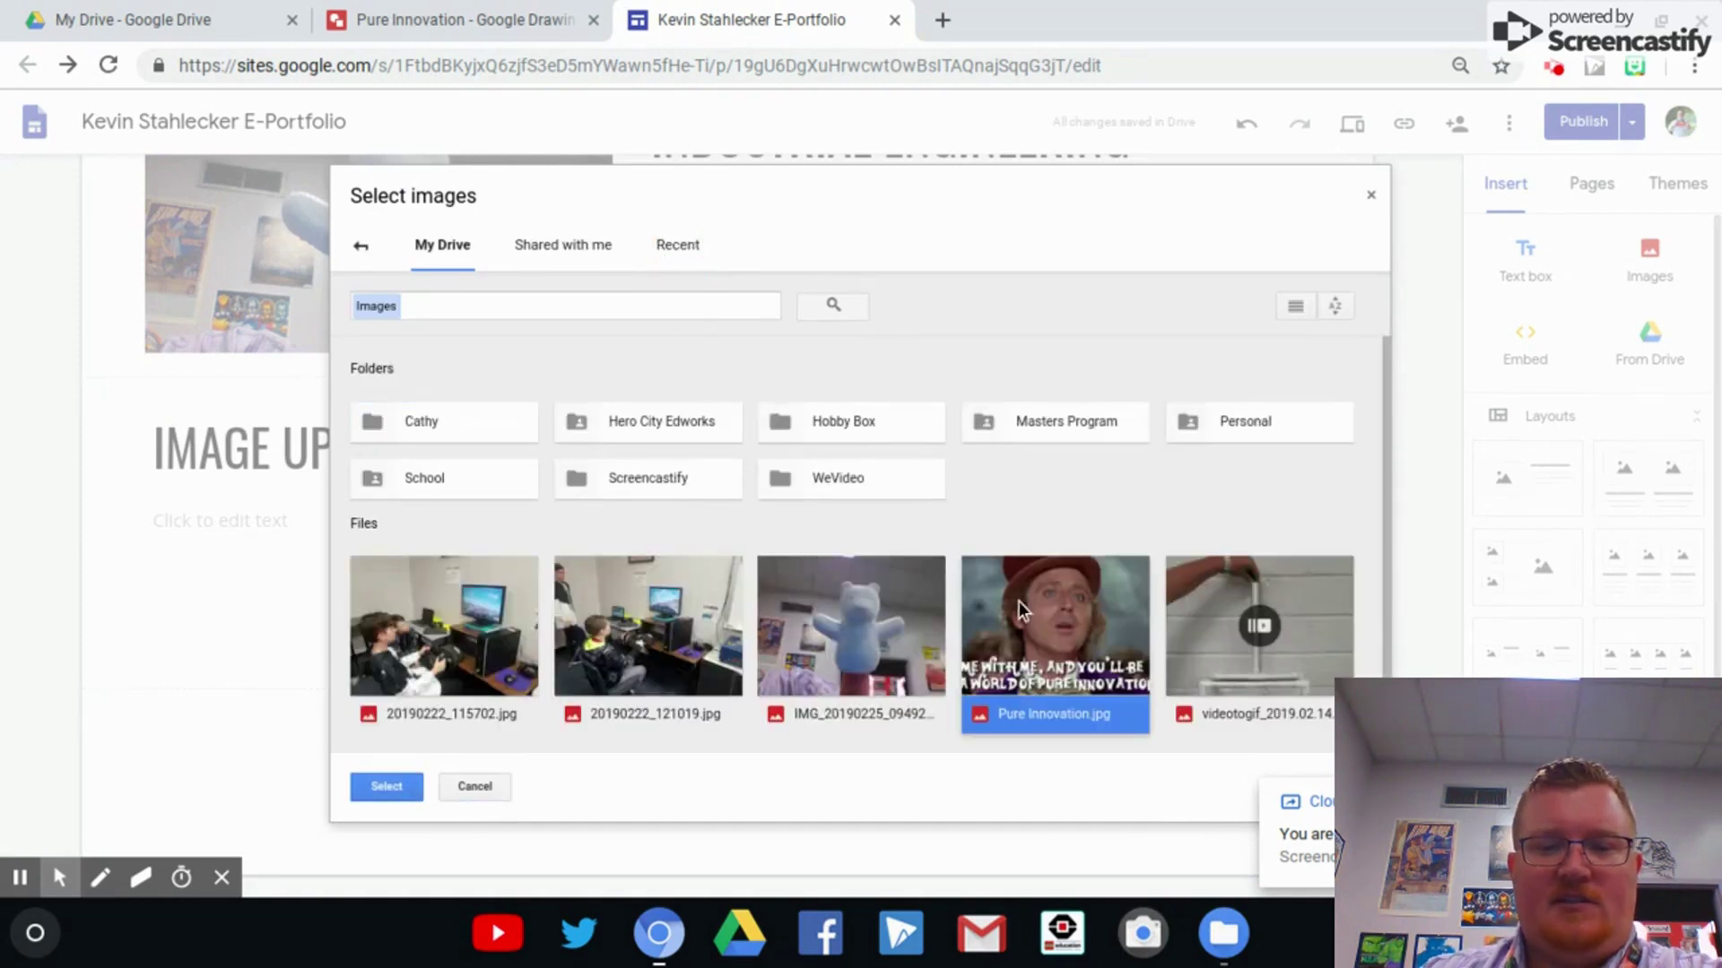
{"action": "left_click", "coordinate": [391, 785]}
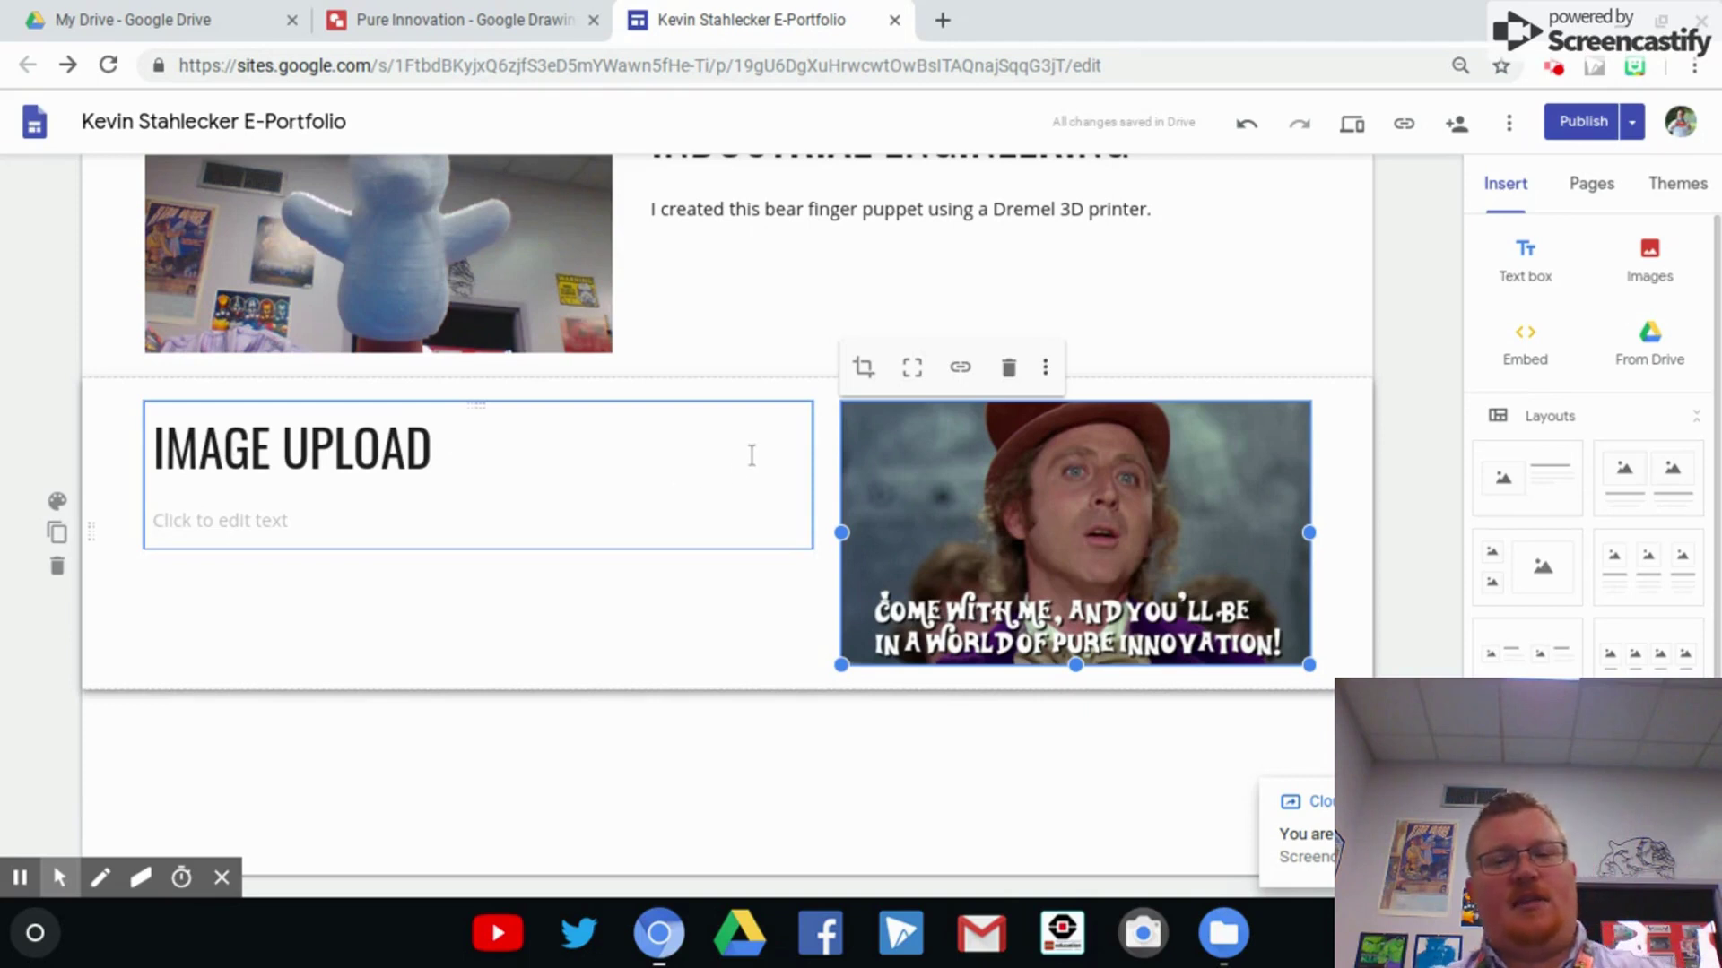
Delete the previously inserted Pure Innovation image from the section.
{"action": "left_click", "coordinate": [375, 18]}
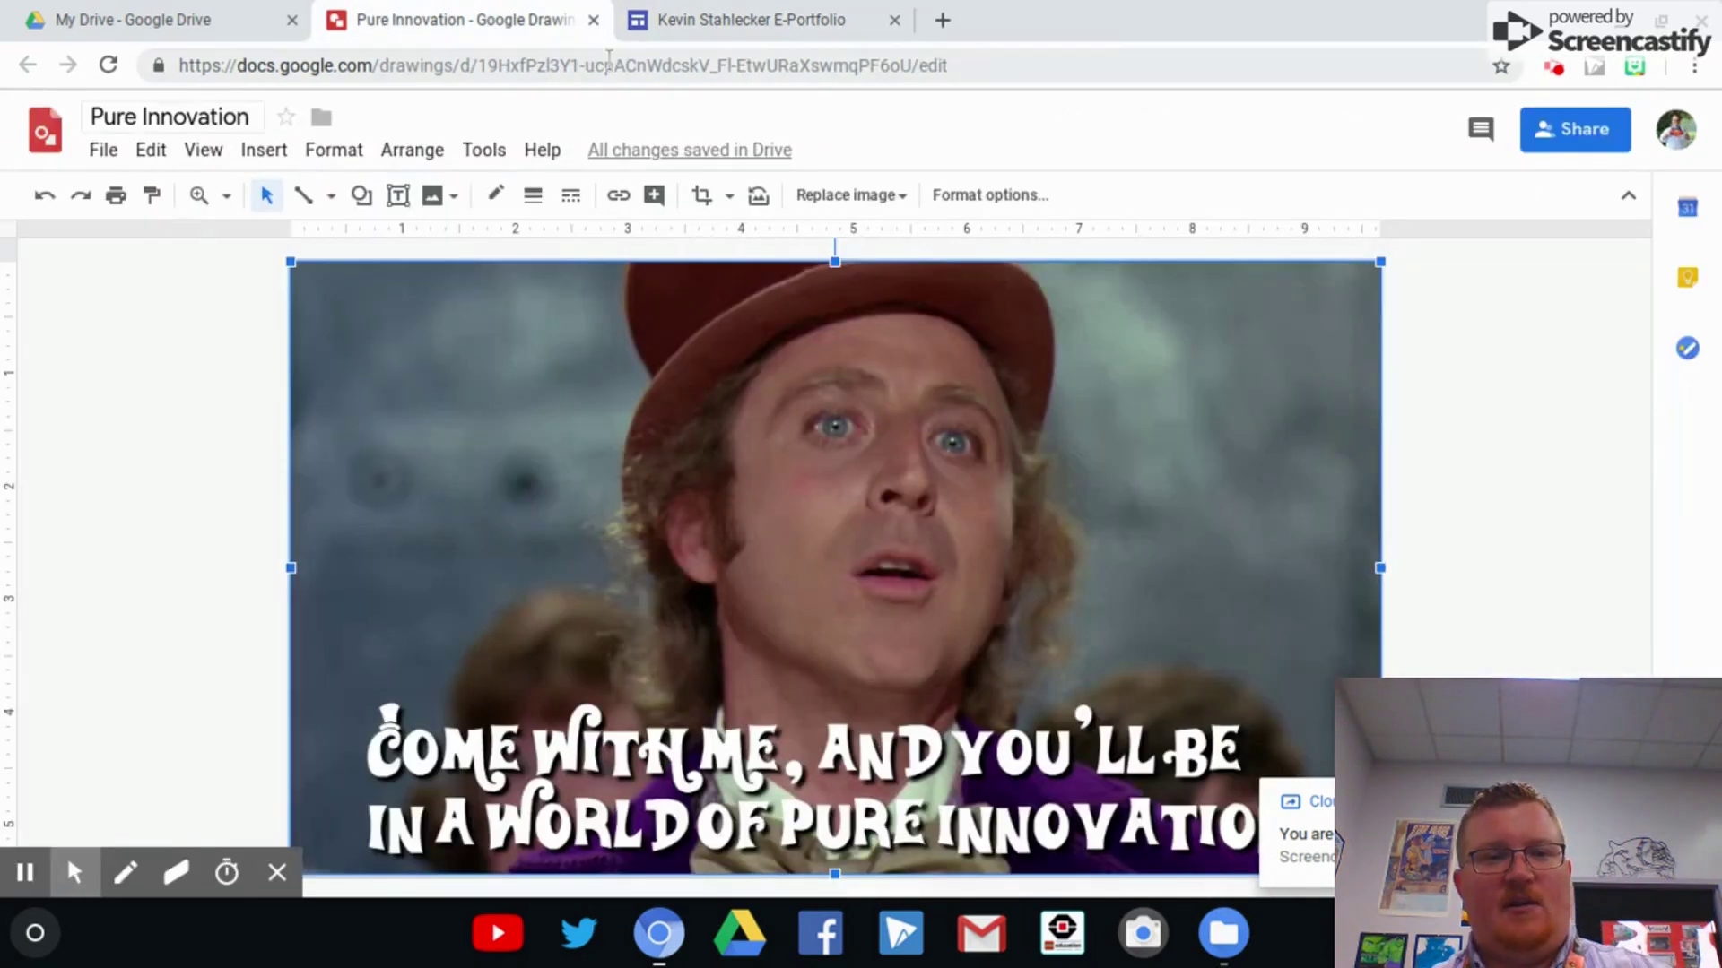
{"action": "left_click", "coordinate": [684, 19]}
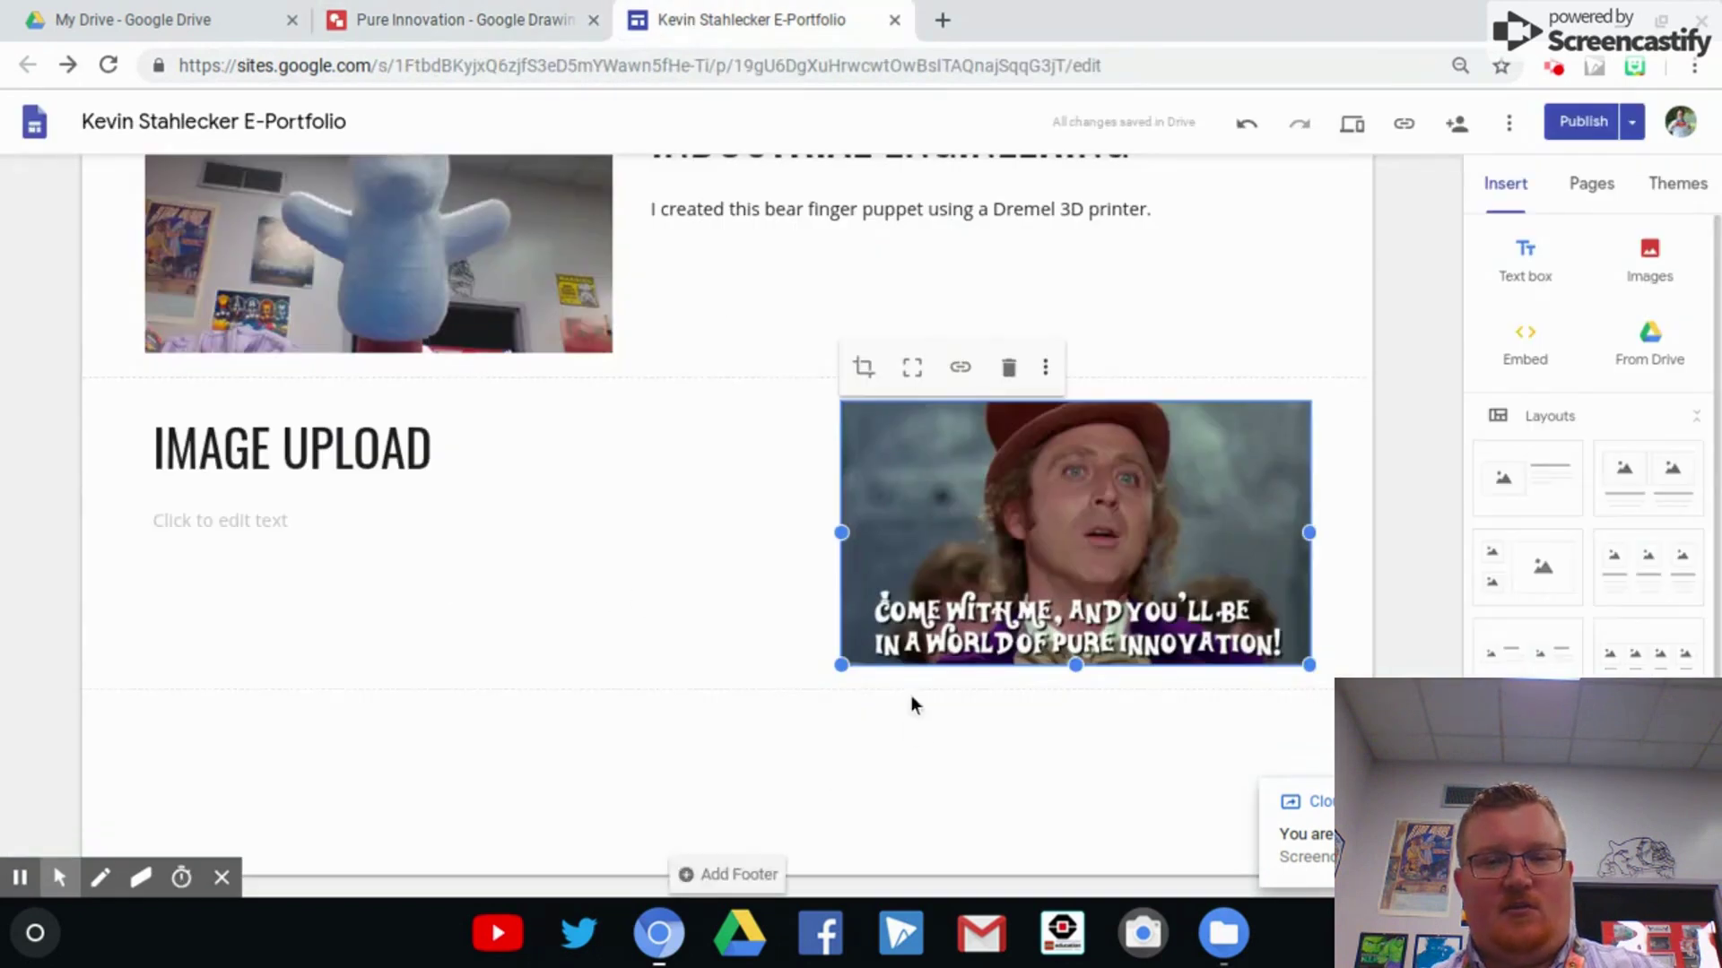
{"action": "left_click", "coordinate": [1008, 367]}
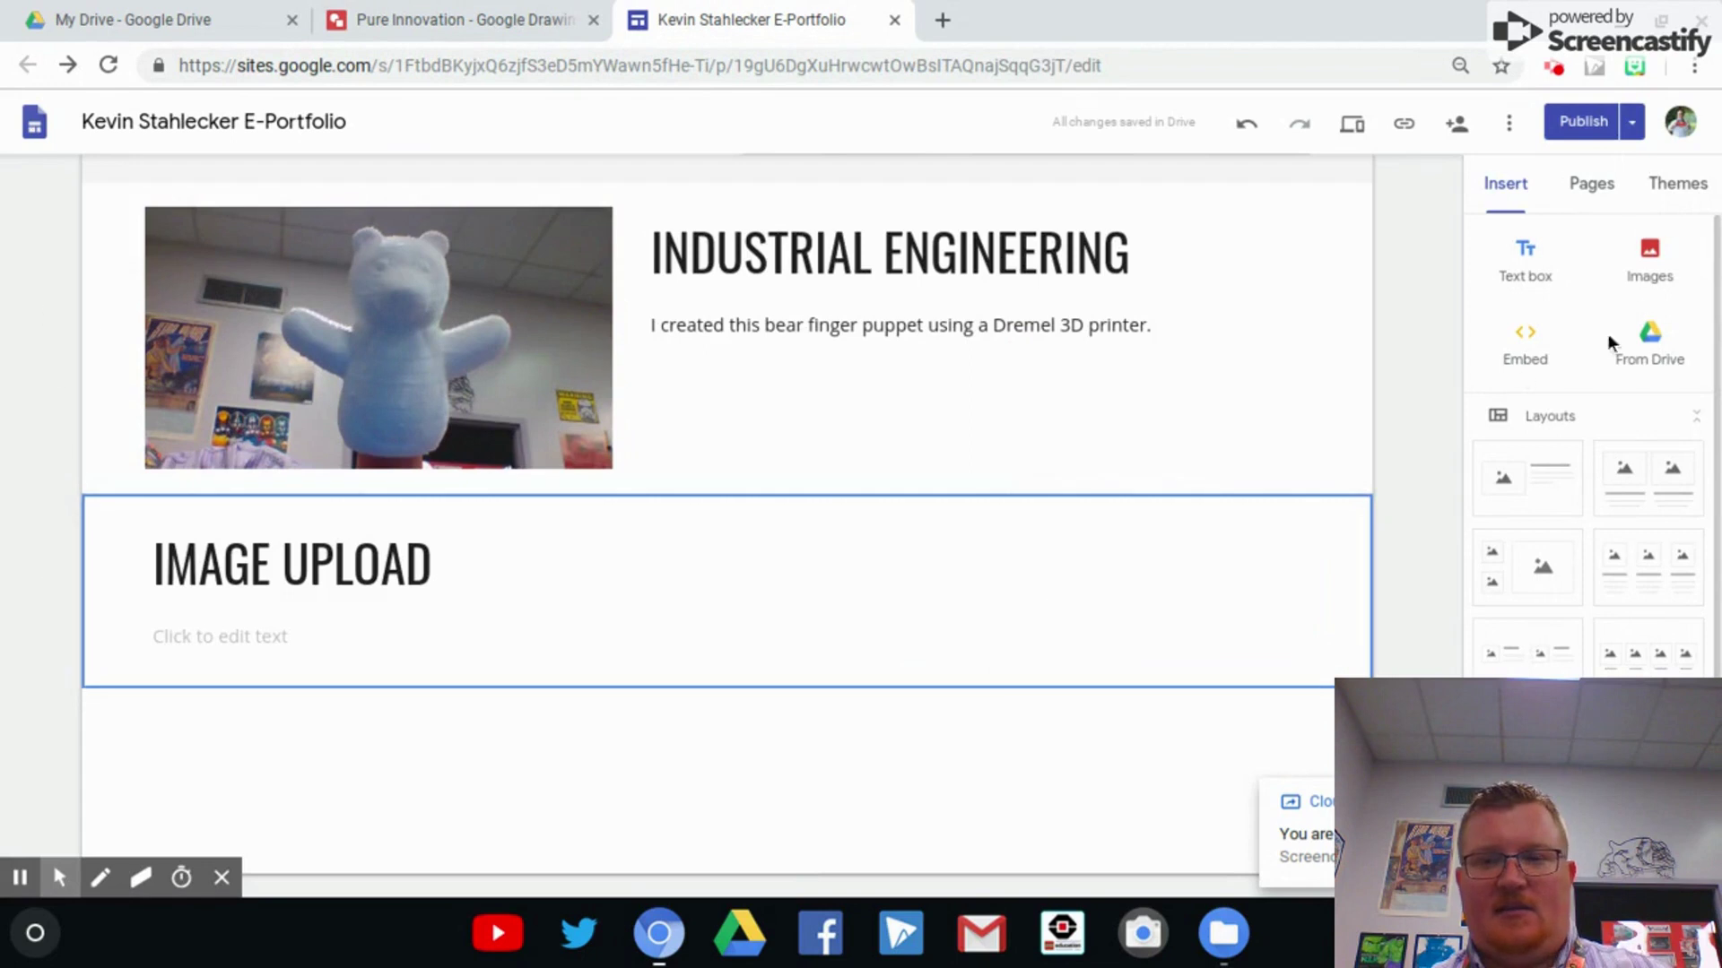
Search Drive for 'pure' and insert the Pure Innovation drawing into the page.
{"action": "left_click", "coordinate": [1652, 343]}
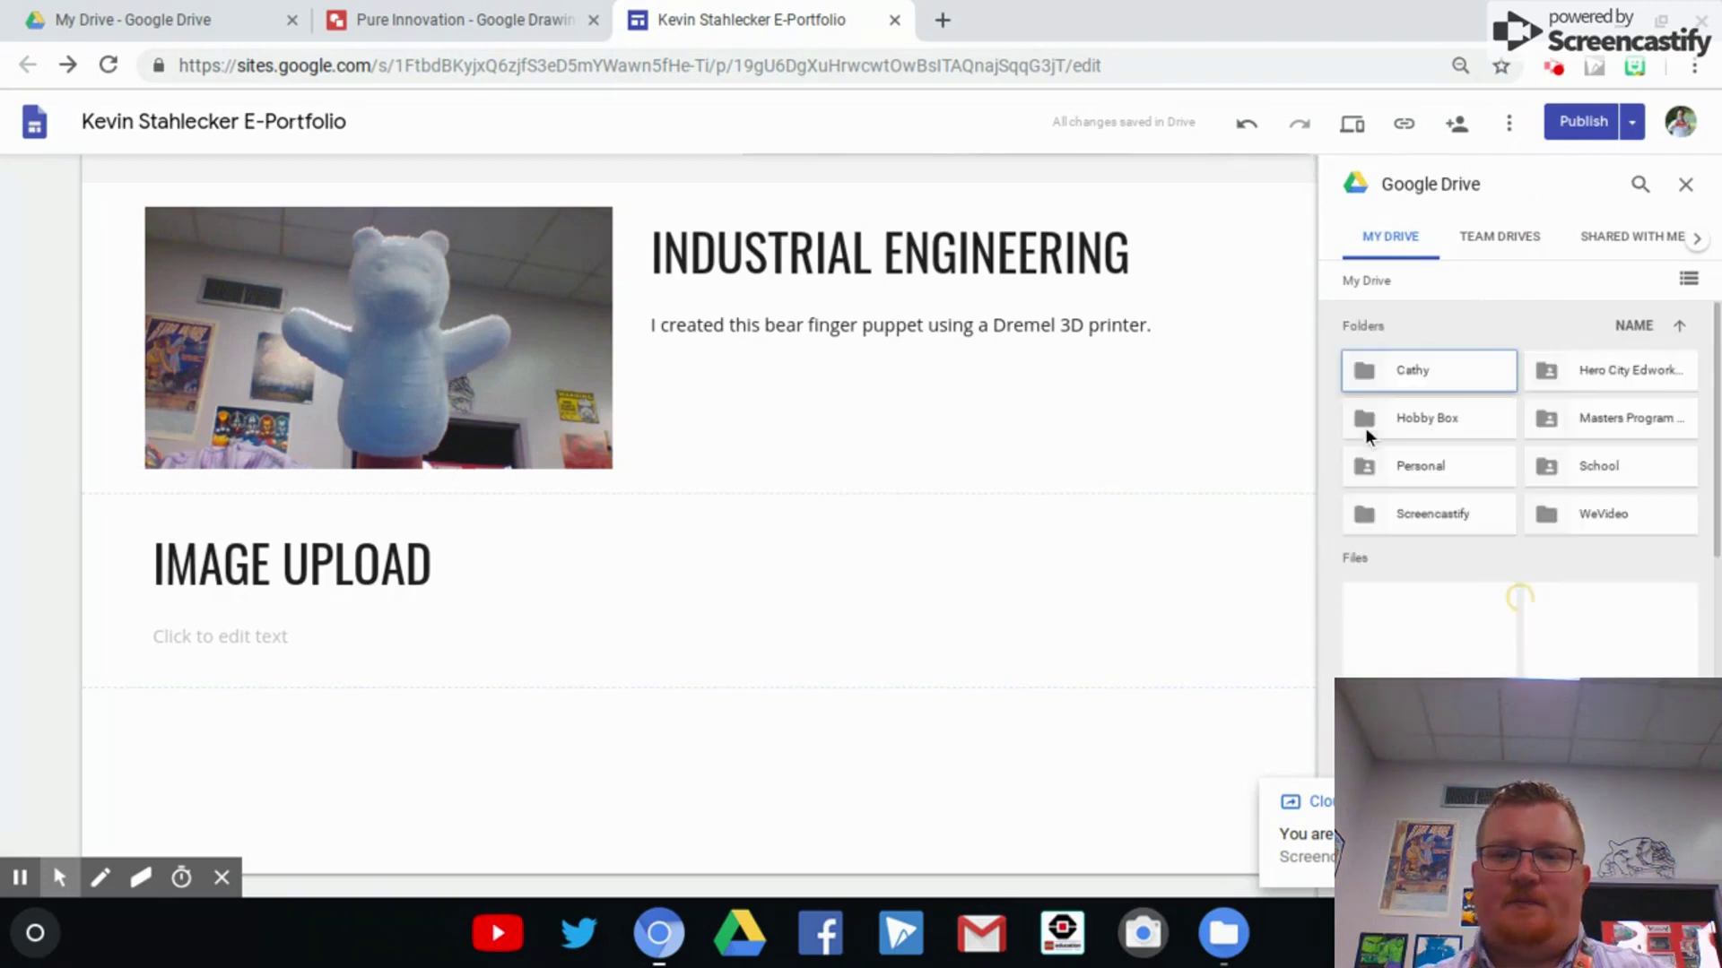
{"action": "left_click", "coordinate": [1640, 184]}
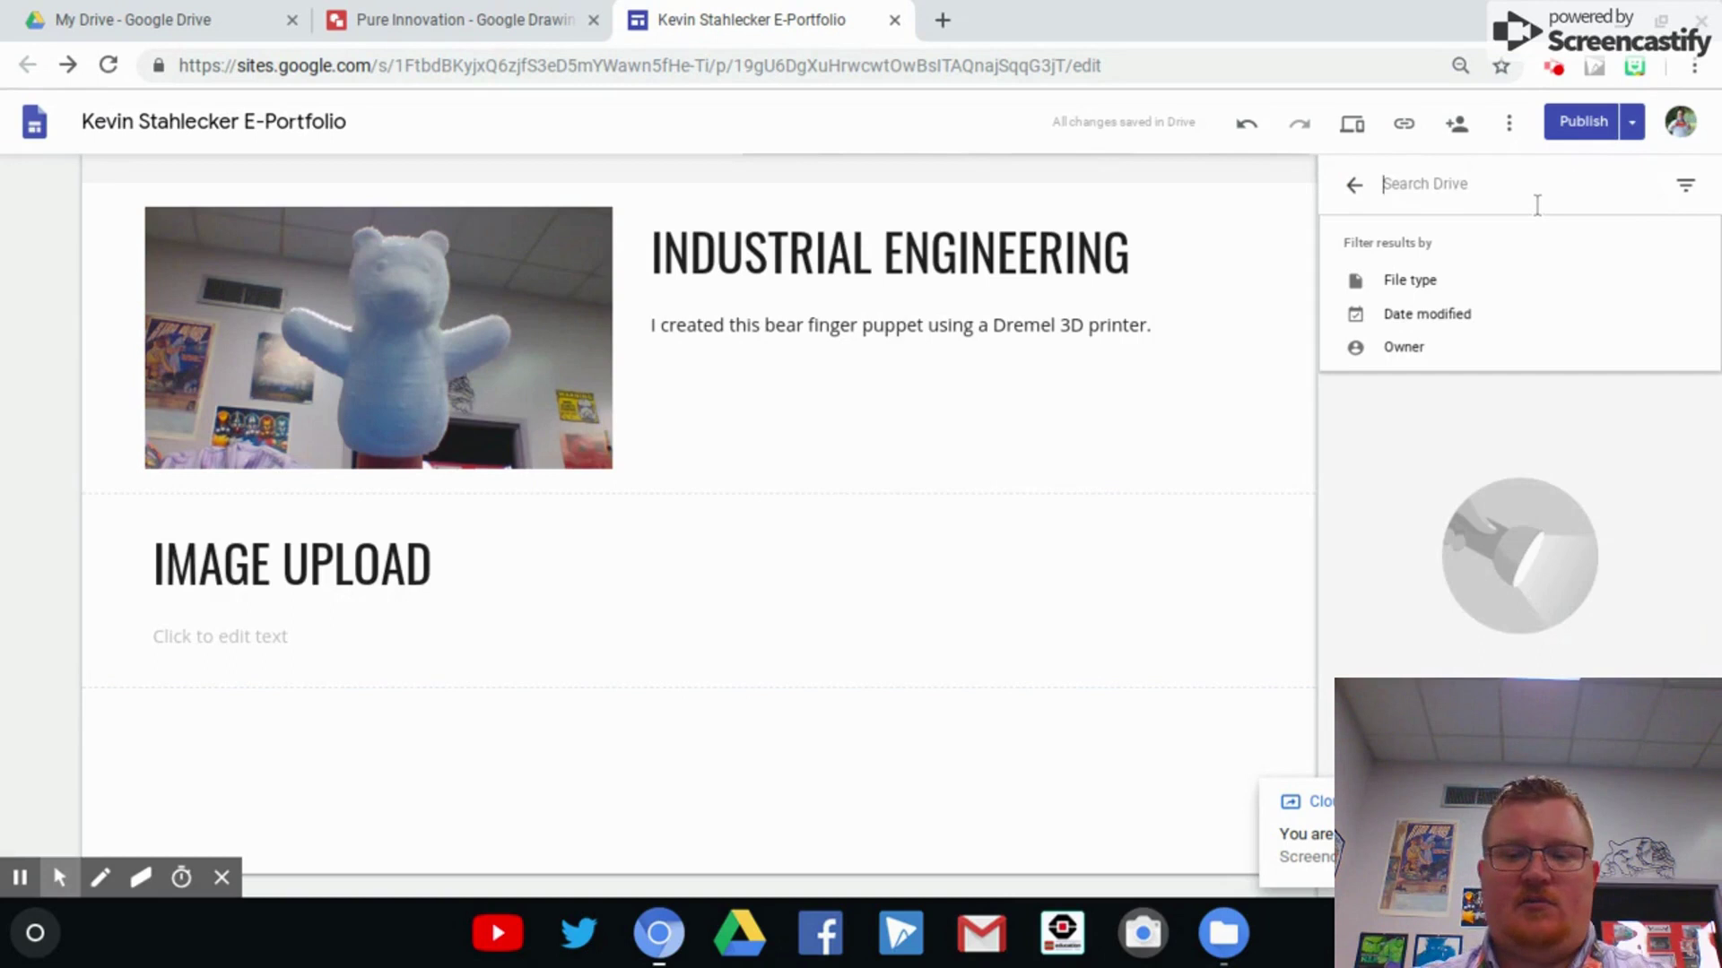
{"action": "type", "text": "pure"}
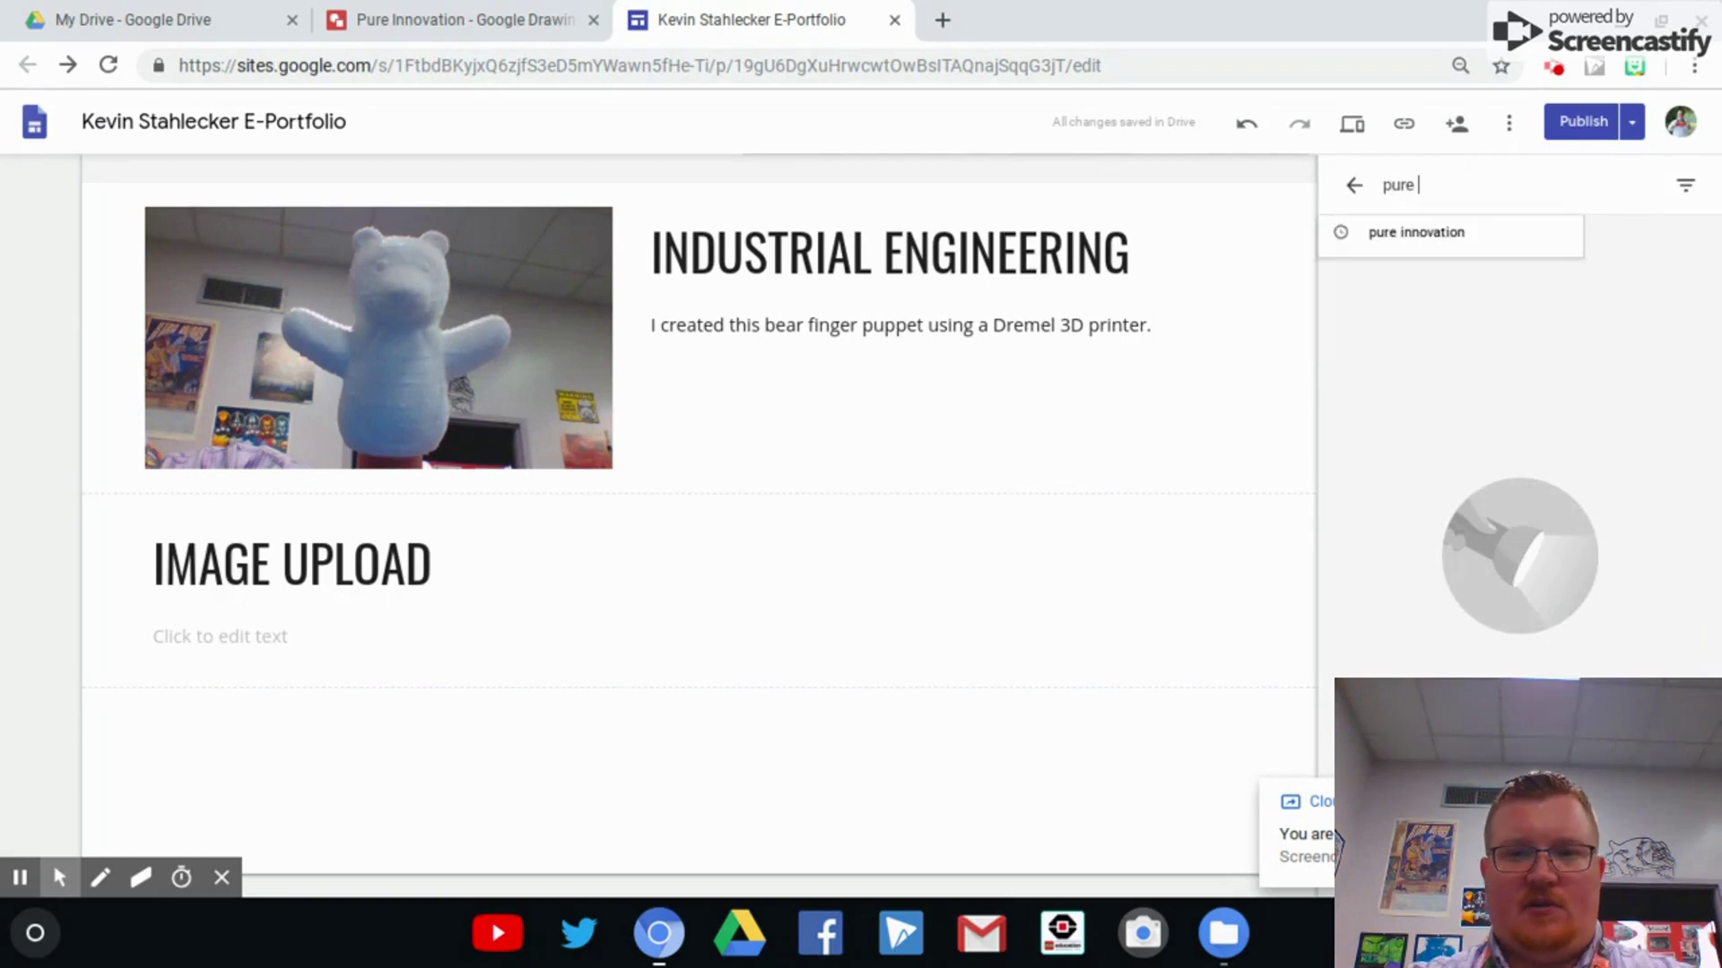
{"action": "left_click", "coordinate": [1433, 235]}
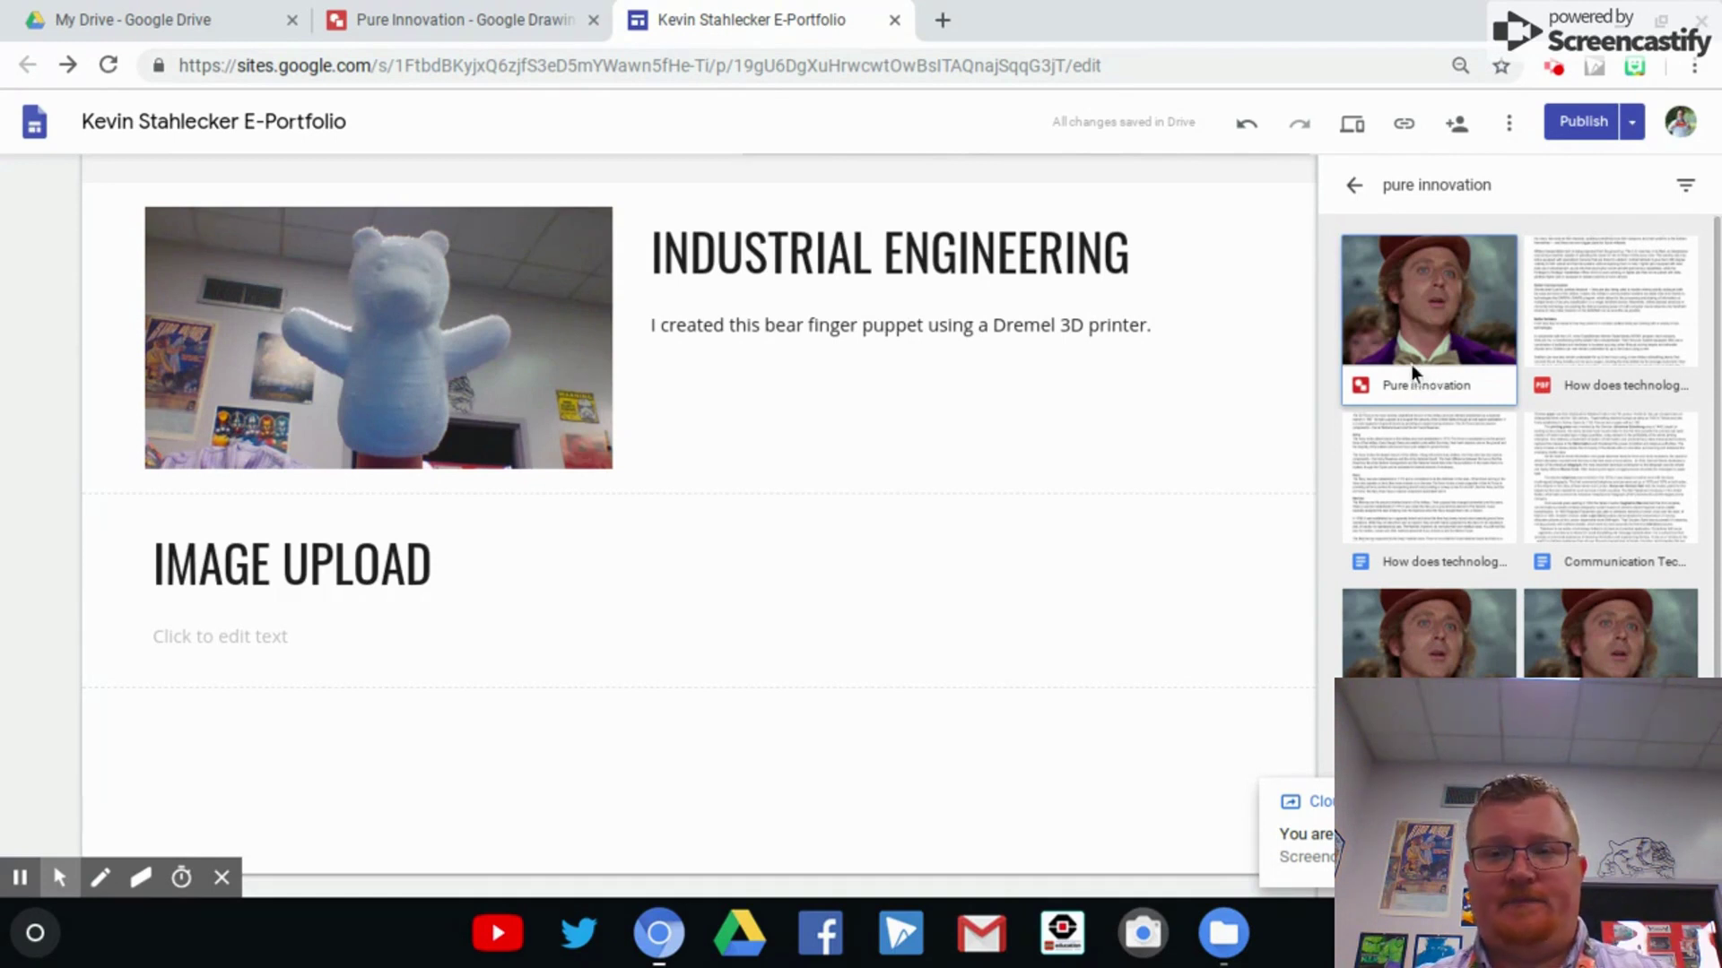
{"action": "left_click", "coordinate": [1433, 669]}
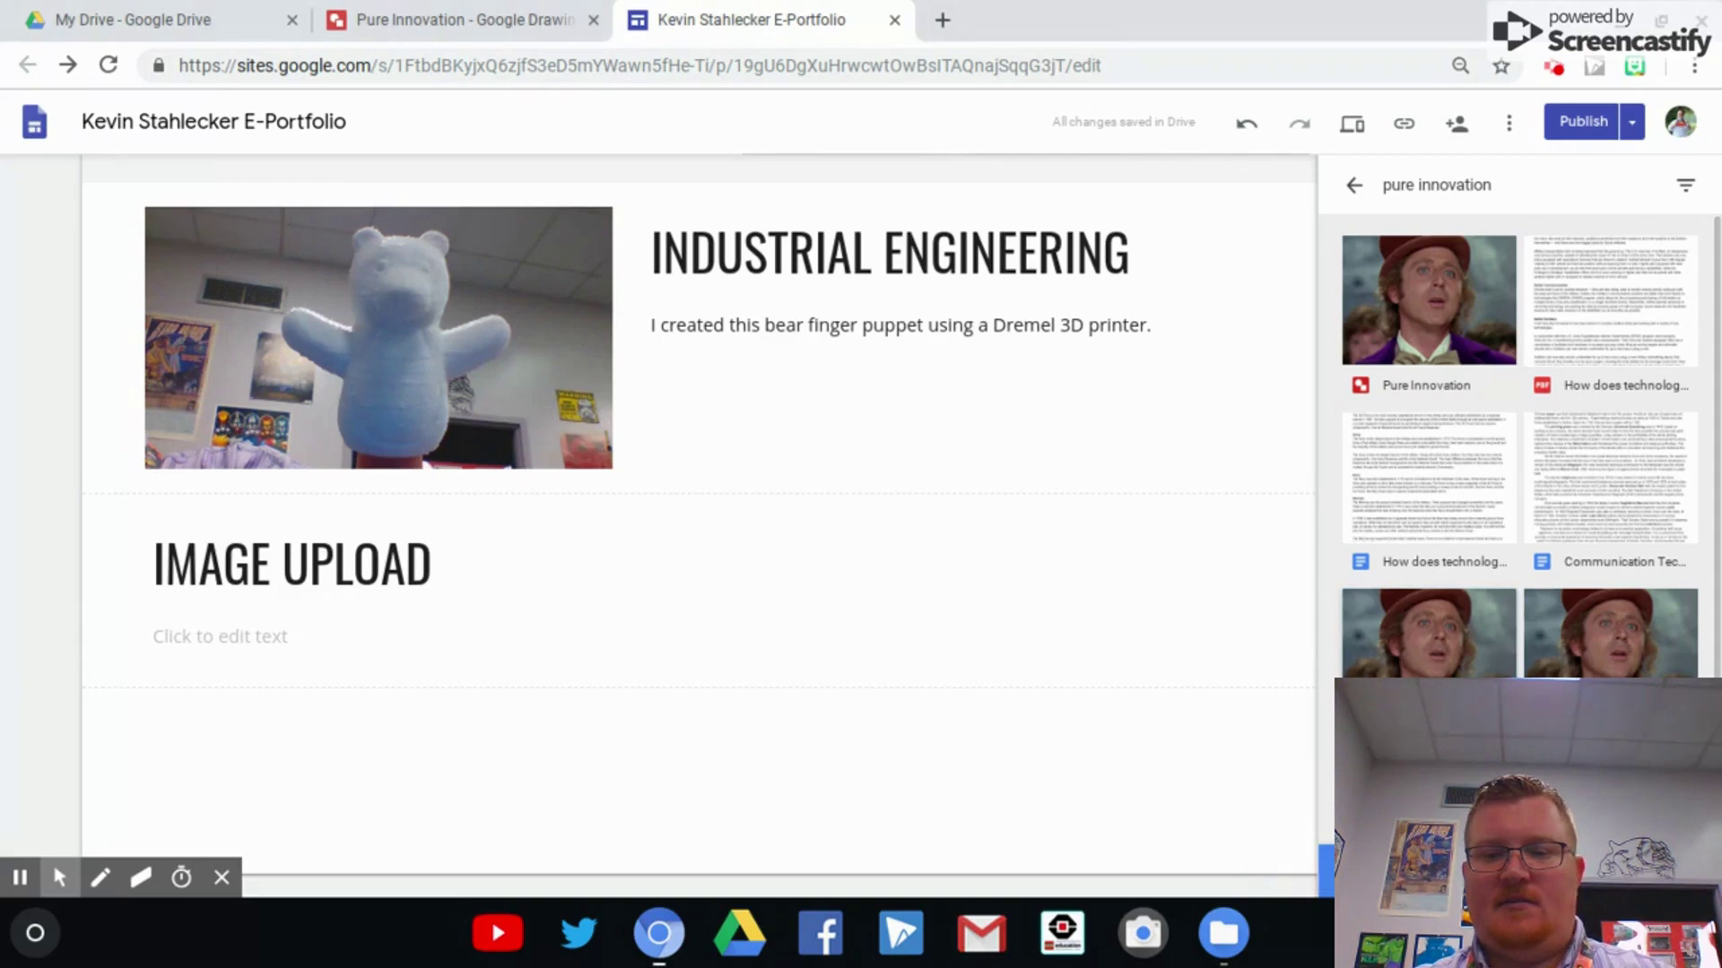
{"action": "left_click", "coordinate": [1428, 300]}
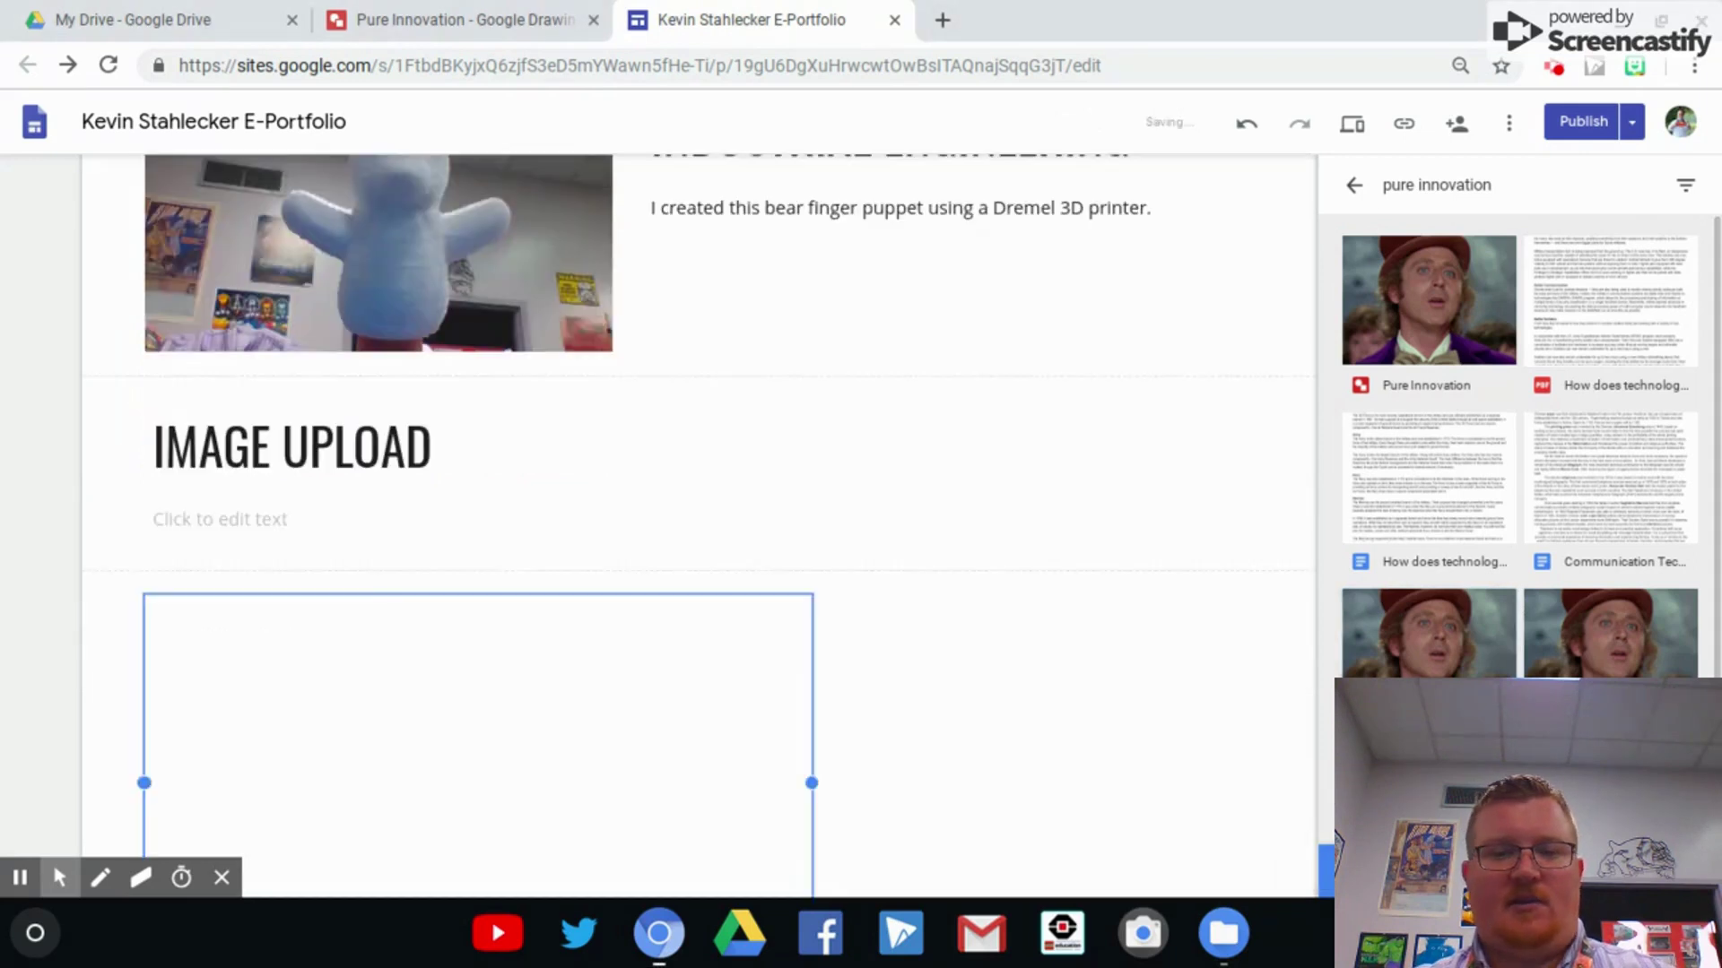
Move the Pure Innovation drawing up beside the IMAGE UPLOAD heading.
{"action": "left_click", "coordinate": [975, 513]}
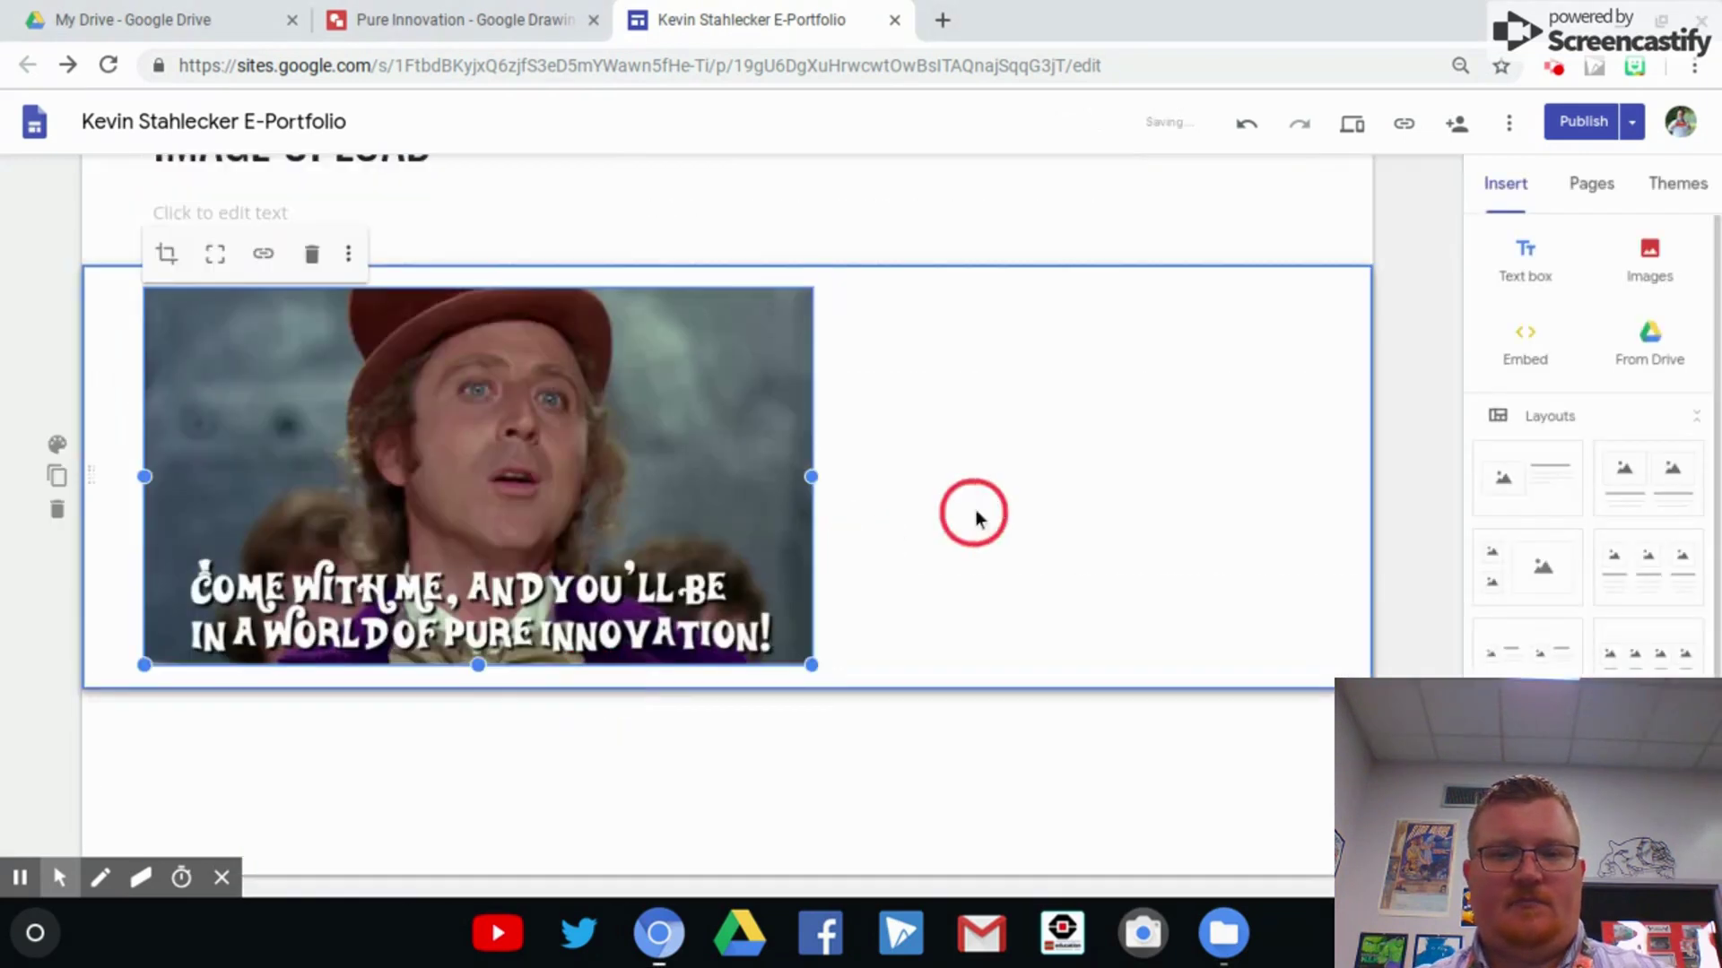
{"action": "left_click", "coordinate": [1060, 497]}
{"action": "scroll", "coordinate": [647, 599], "scroll_direction": "up", "scroll_amount": 4}
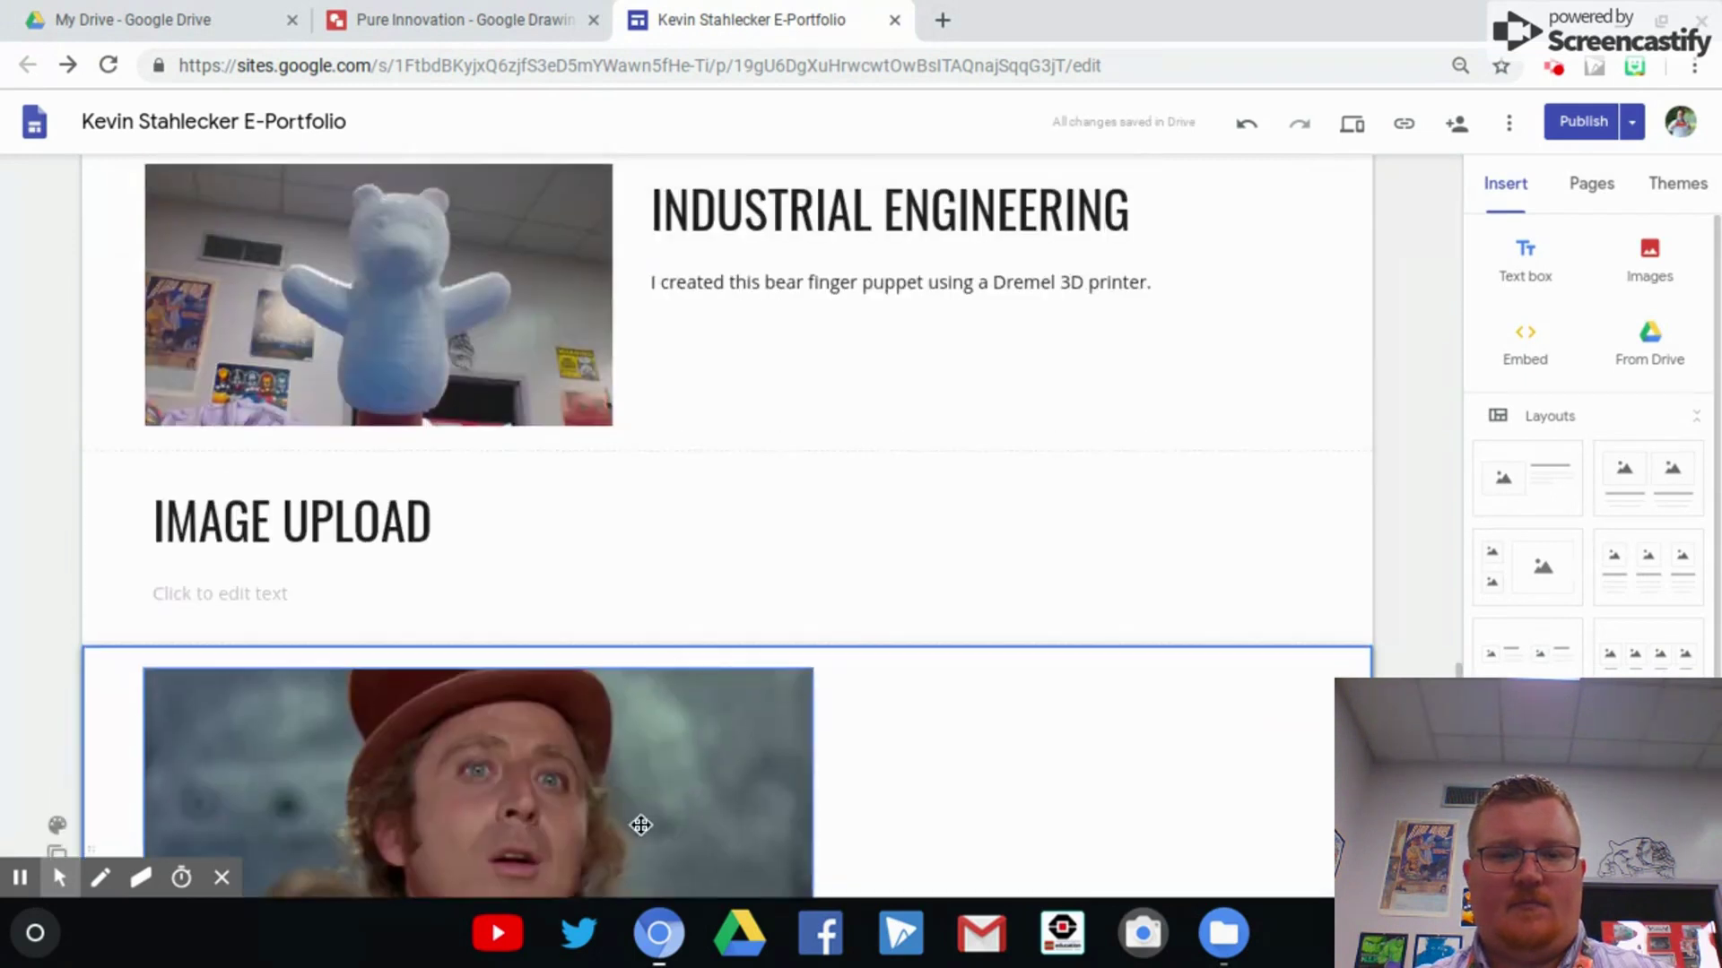
{"action": "left_click_drag", "start_coordinate": [641, 825], "coordinate": [926, 574]}
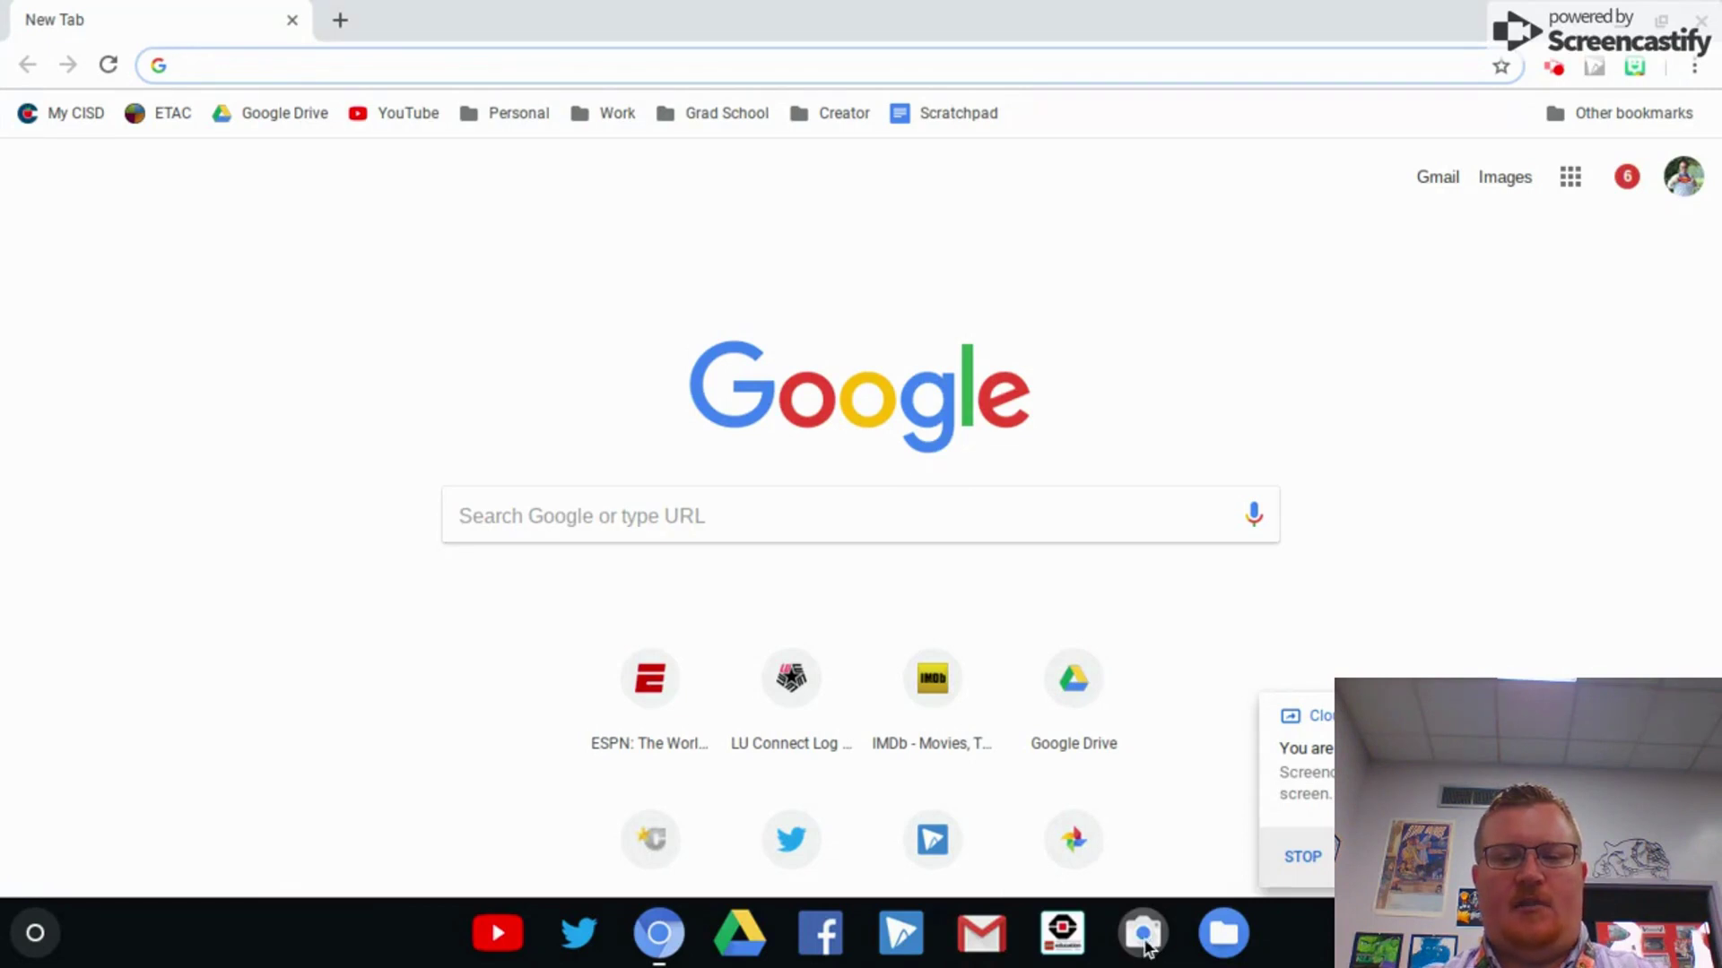
{"action": "left_click", "coordinate": [35, 936]}
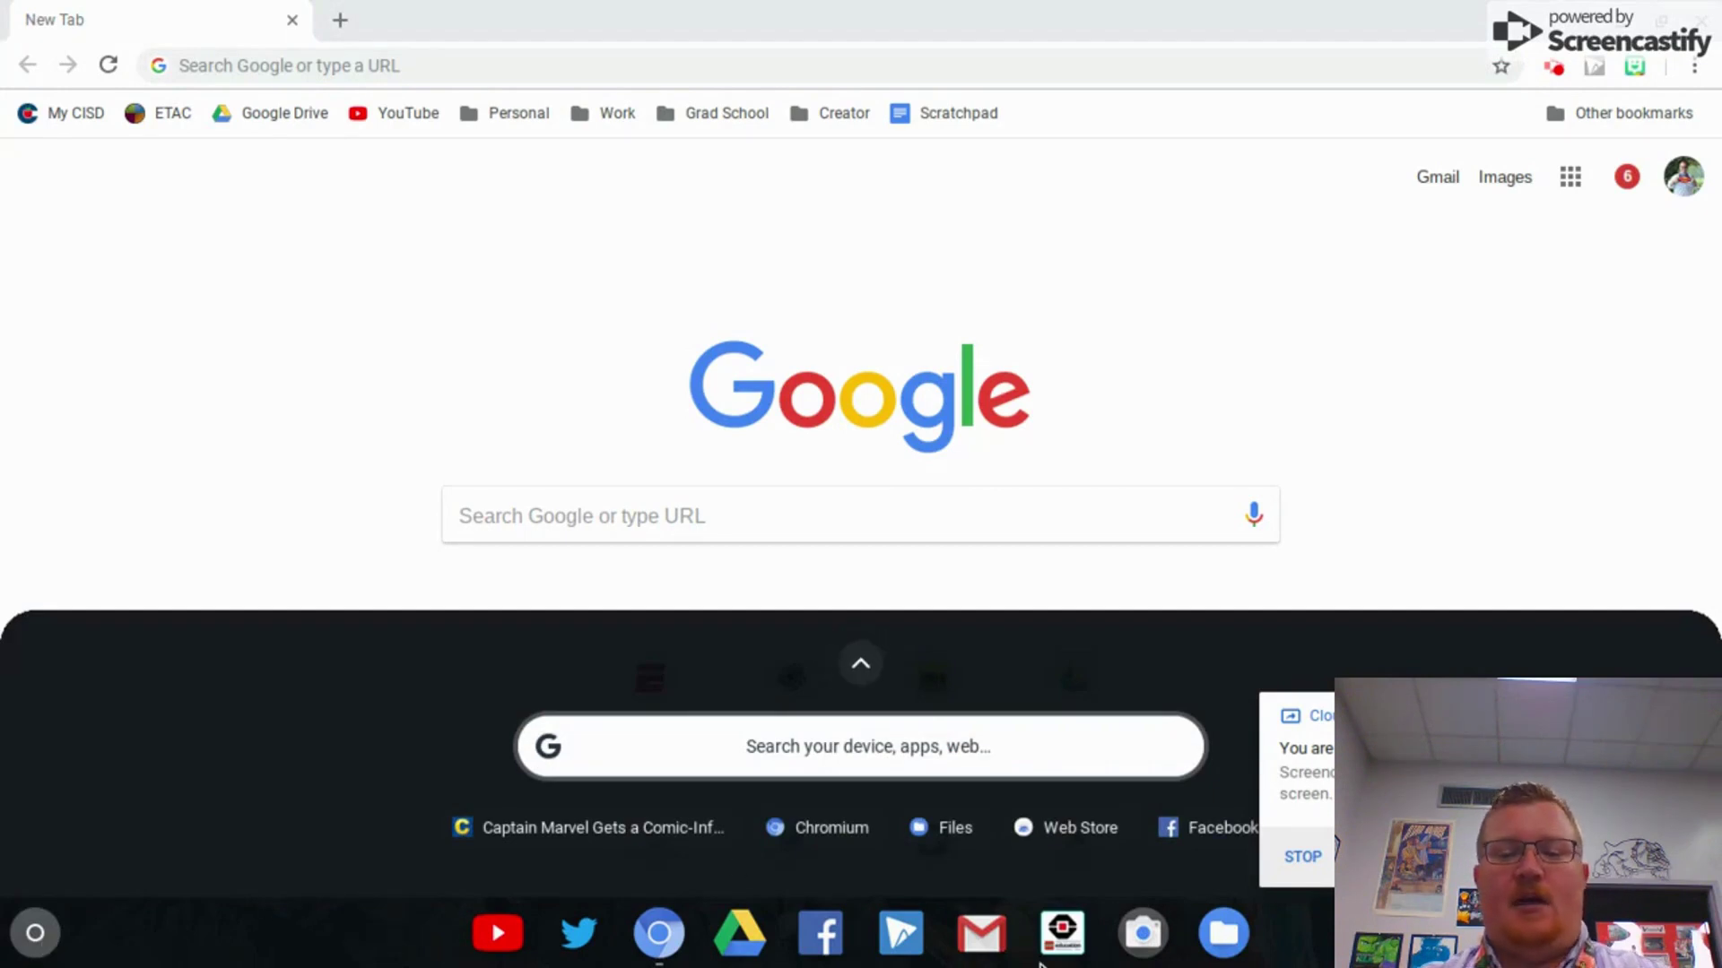
{"action": "key", "text": "Escape"}
Take a photo of the 3D-printed bear with the Camera app, then close it.
{"action": "left_click", "coordinate": [1142, 938]}
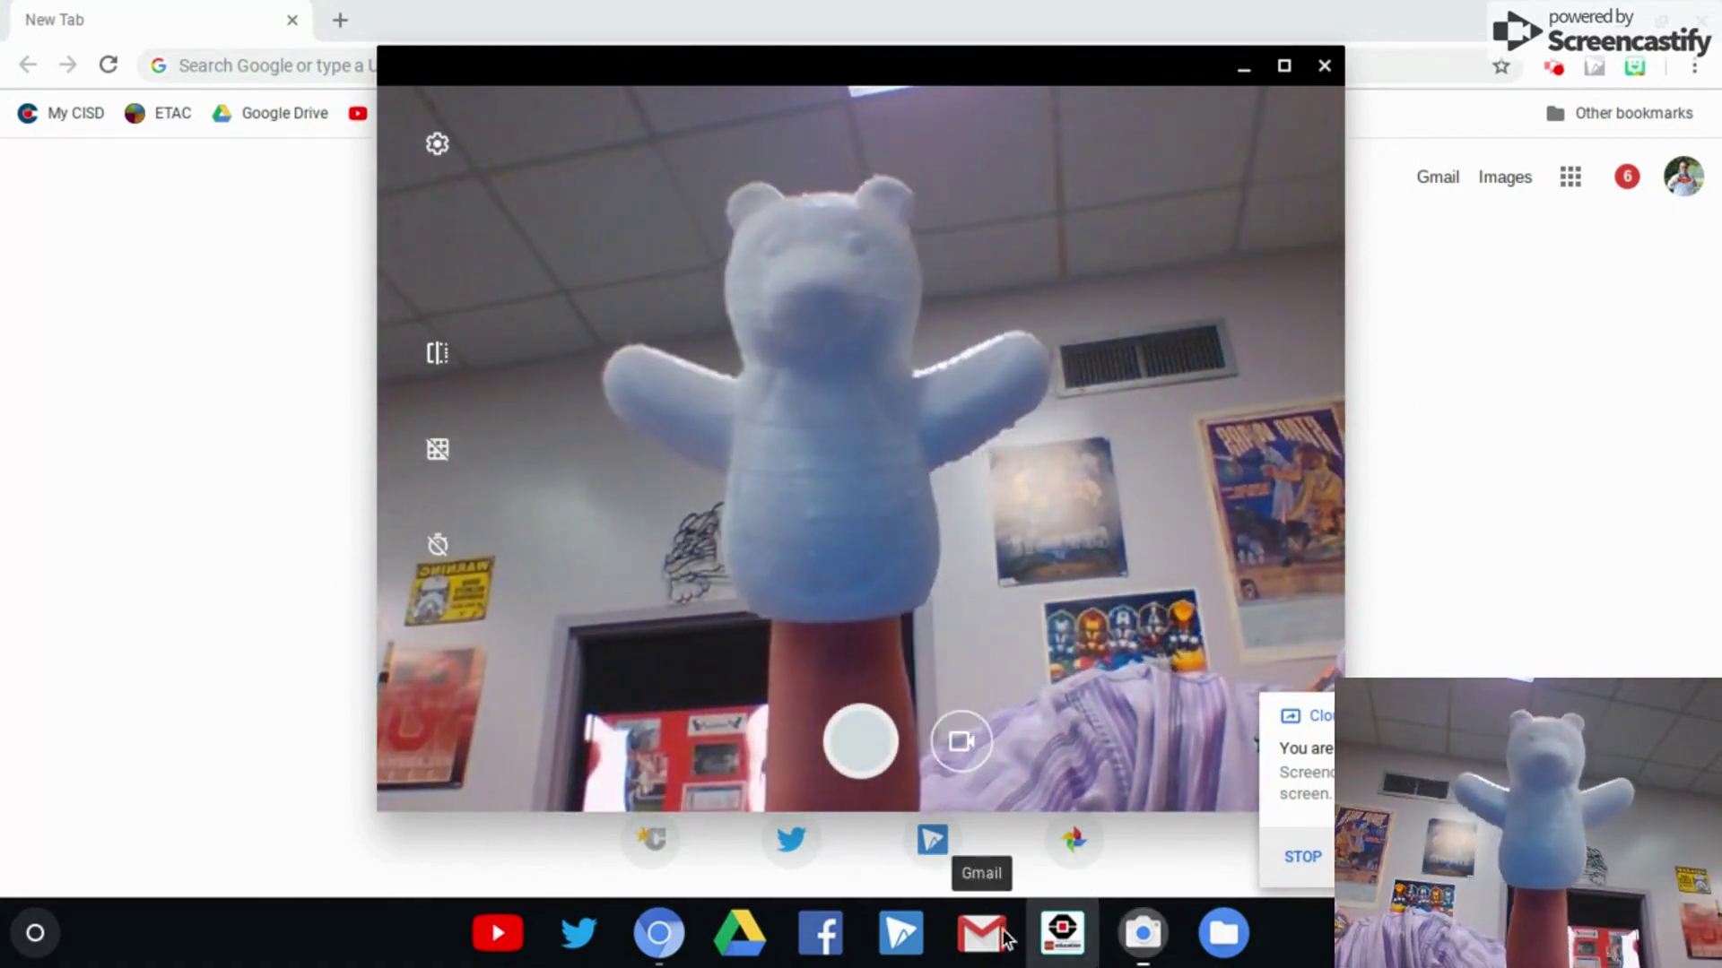
{"action": "left_click", "coordinate": [866, 741]}
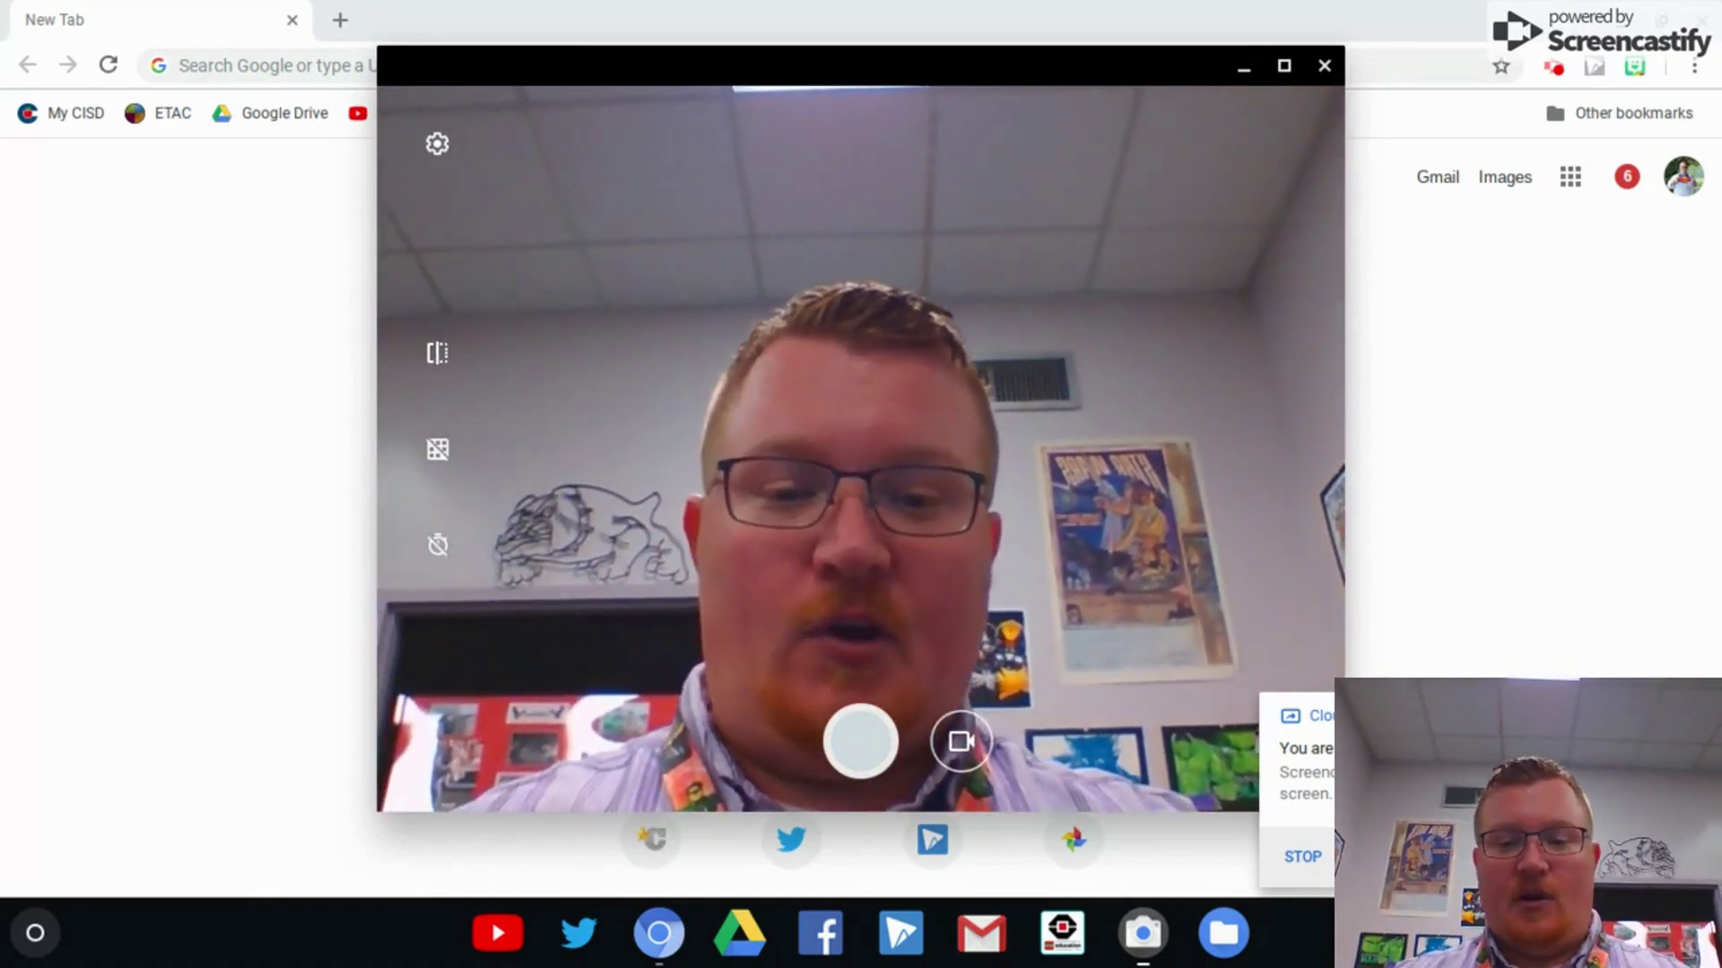
{"action": "left_click", "coordinate": [1325, 64]}
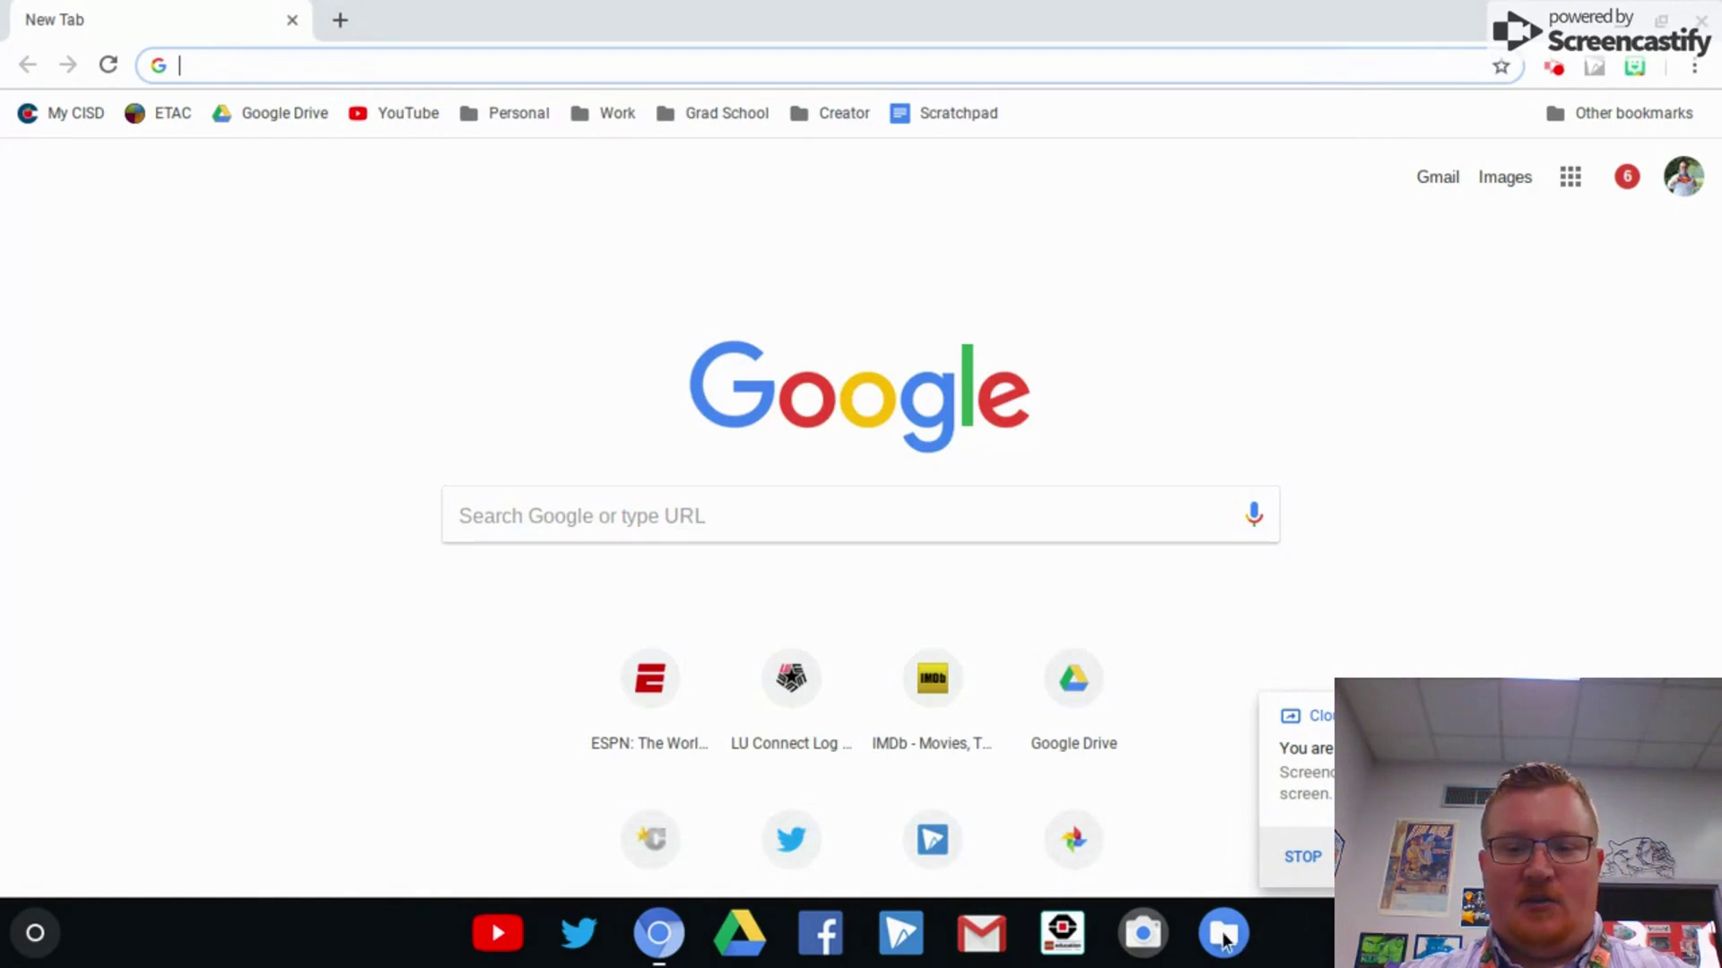
Open the Files app and drag IMG_20190225_094920.jpg from Downloads into Google Drive's My Drive.
{"action": "left_click", "coordinate": [1221, 937]}
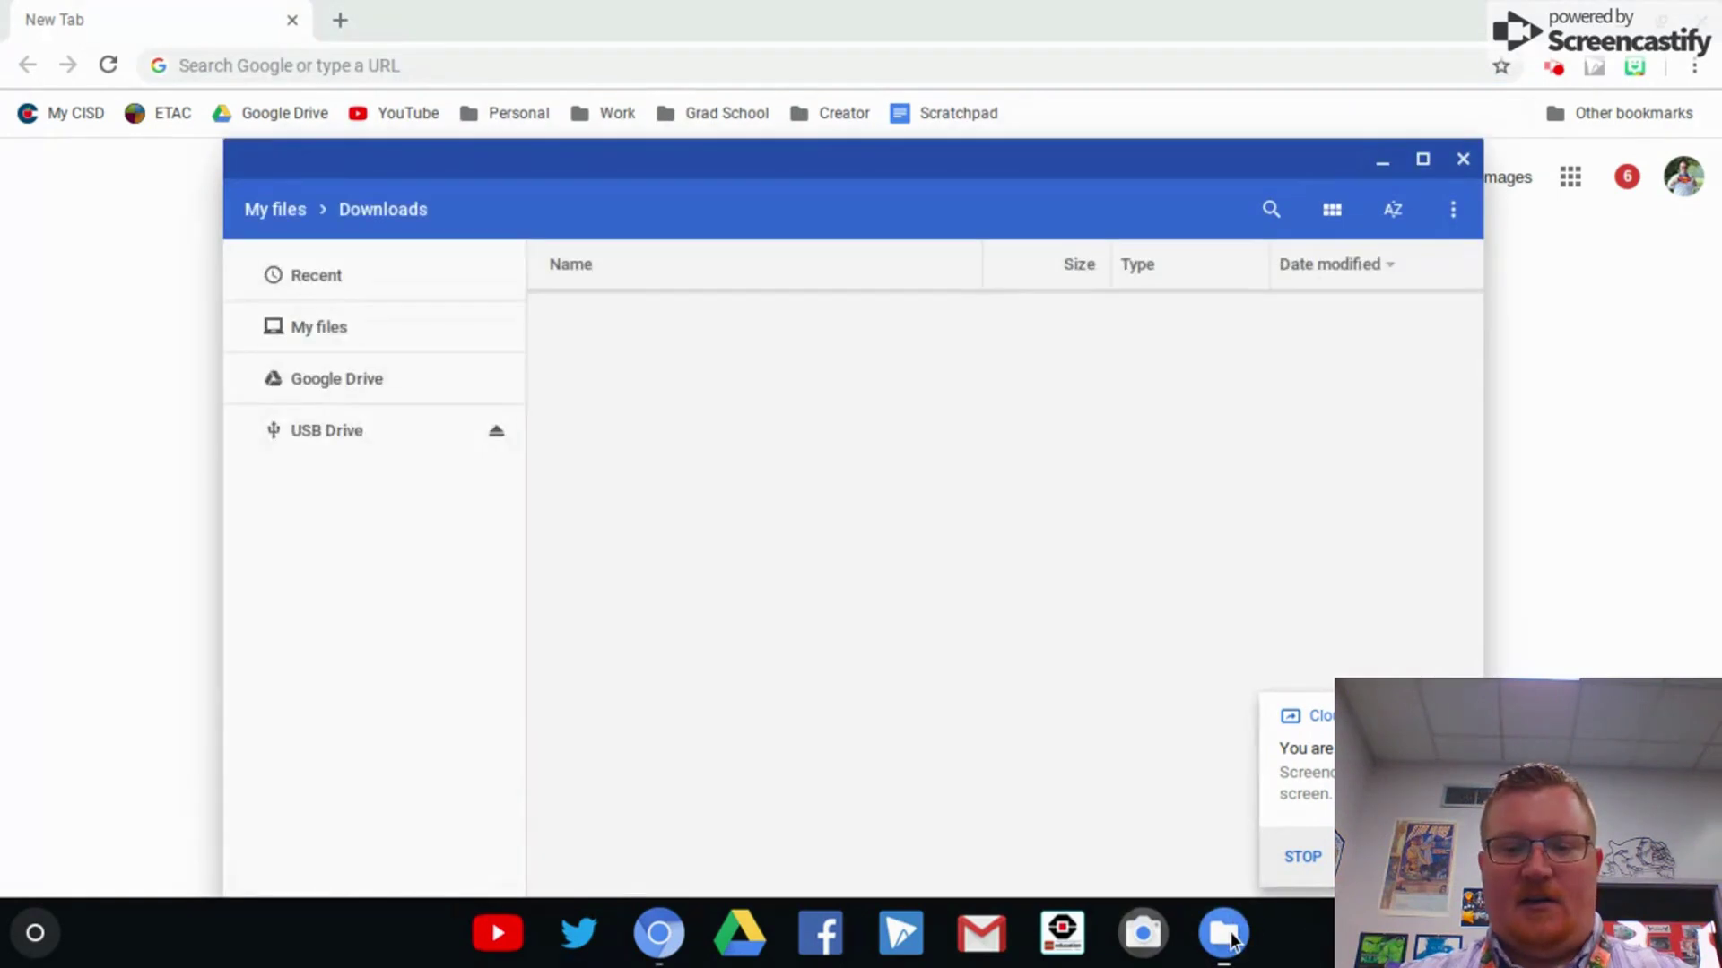
{"action": "left_click", "coordinate": [34, 935]}
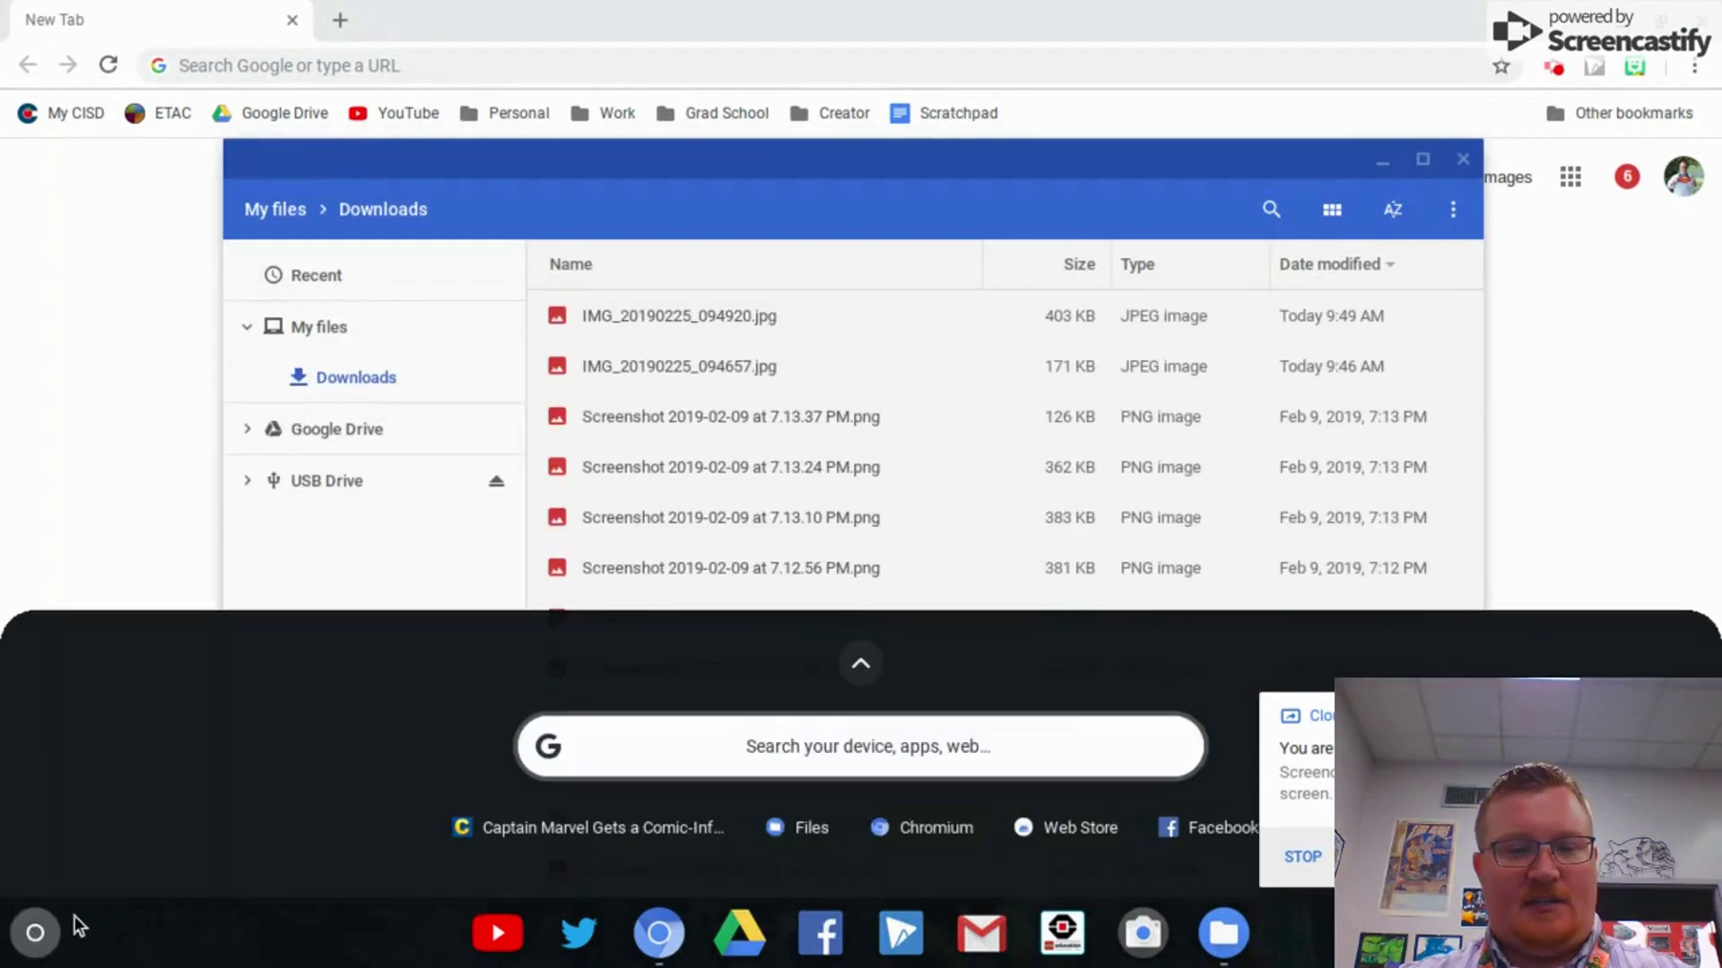
{"action": "type", "text": "fil"}
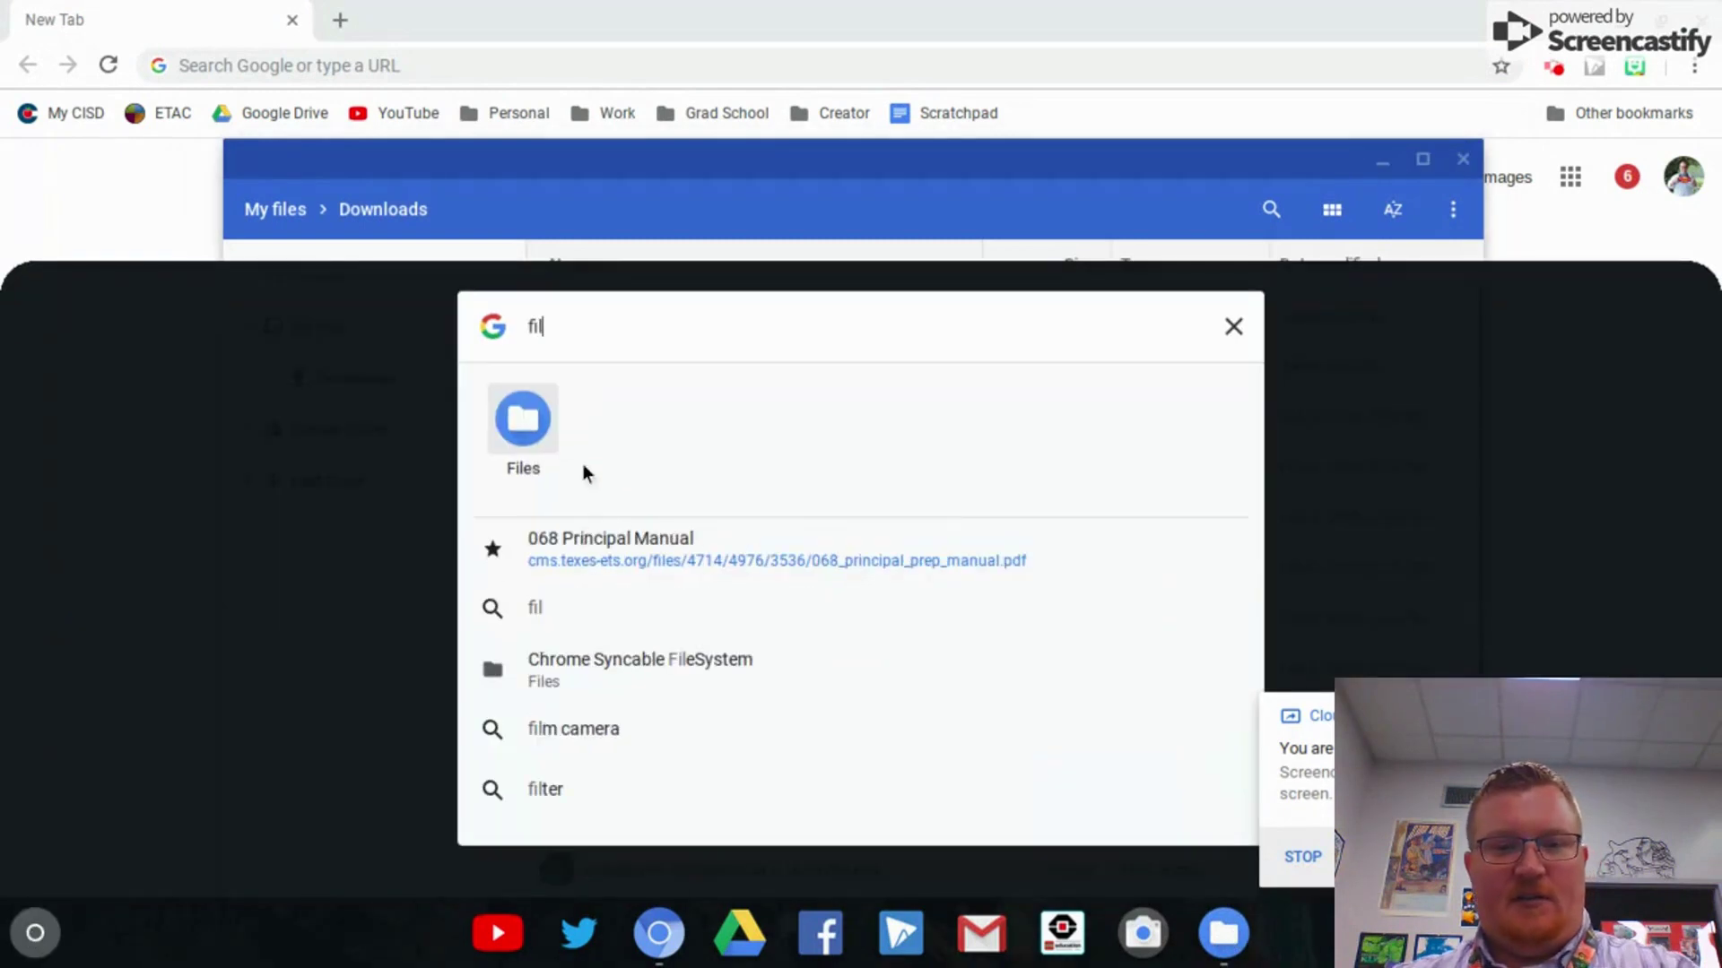
{"action": "left_click", "coordinate": [1232, 360]}
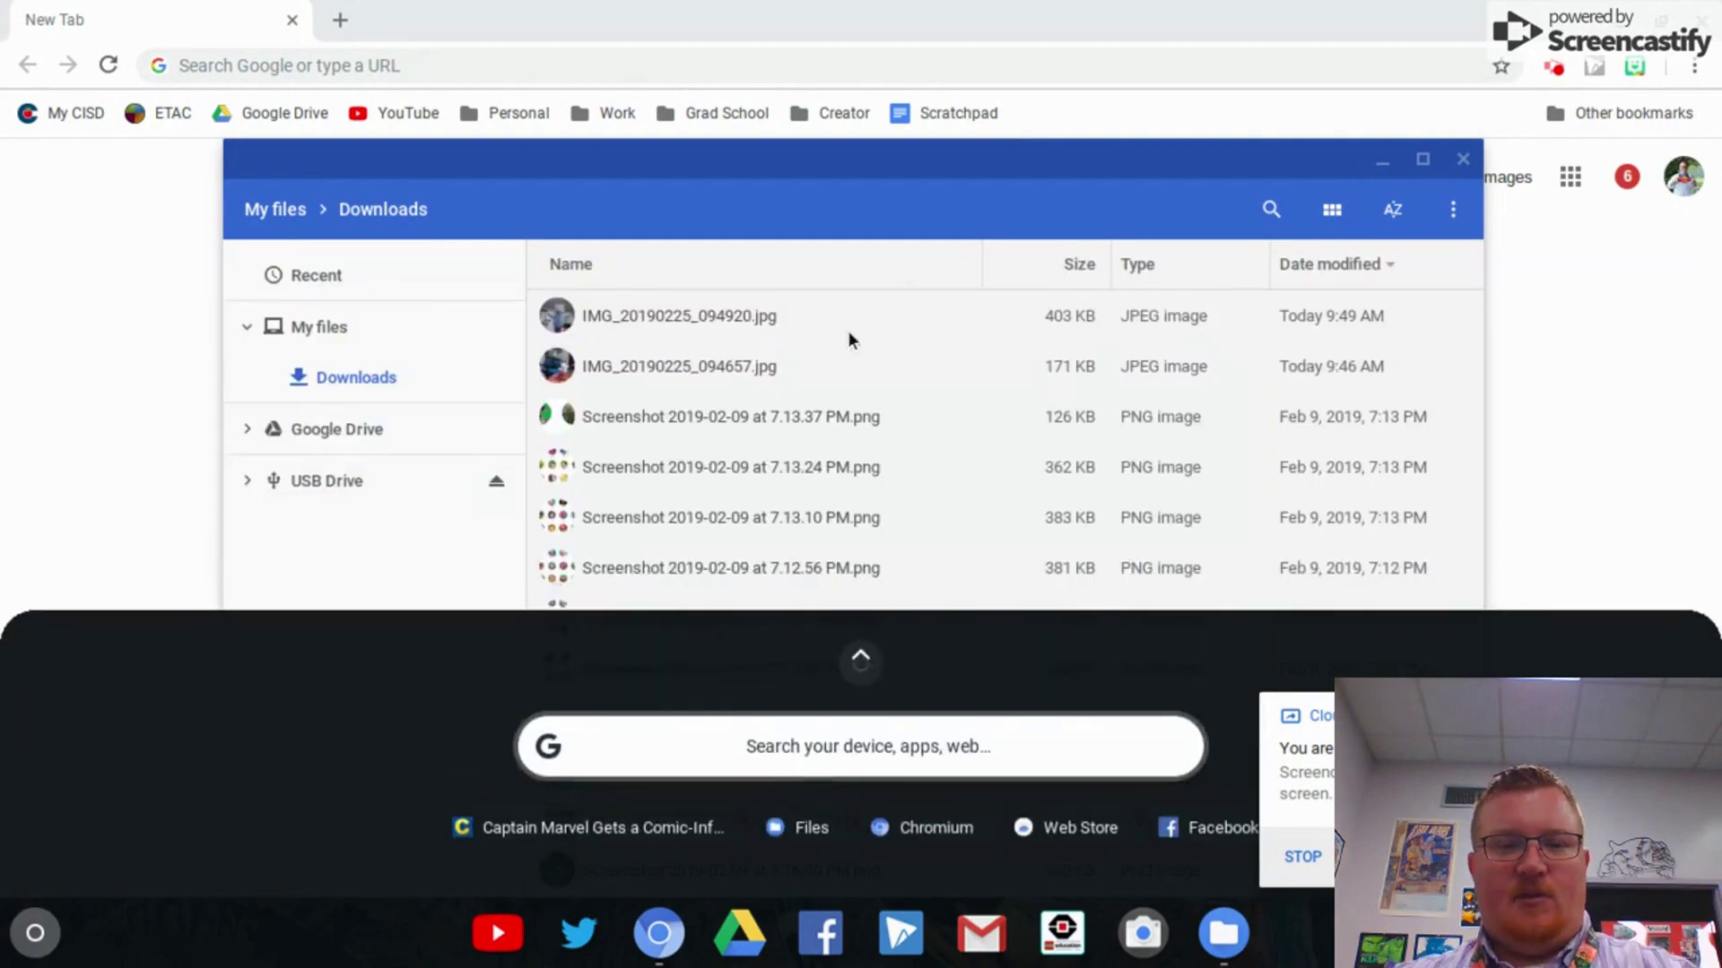
{"action": "left_click", "coordinate": [985, 165]}
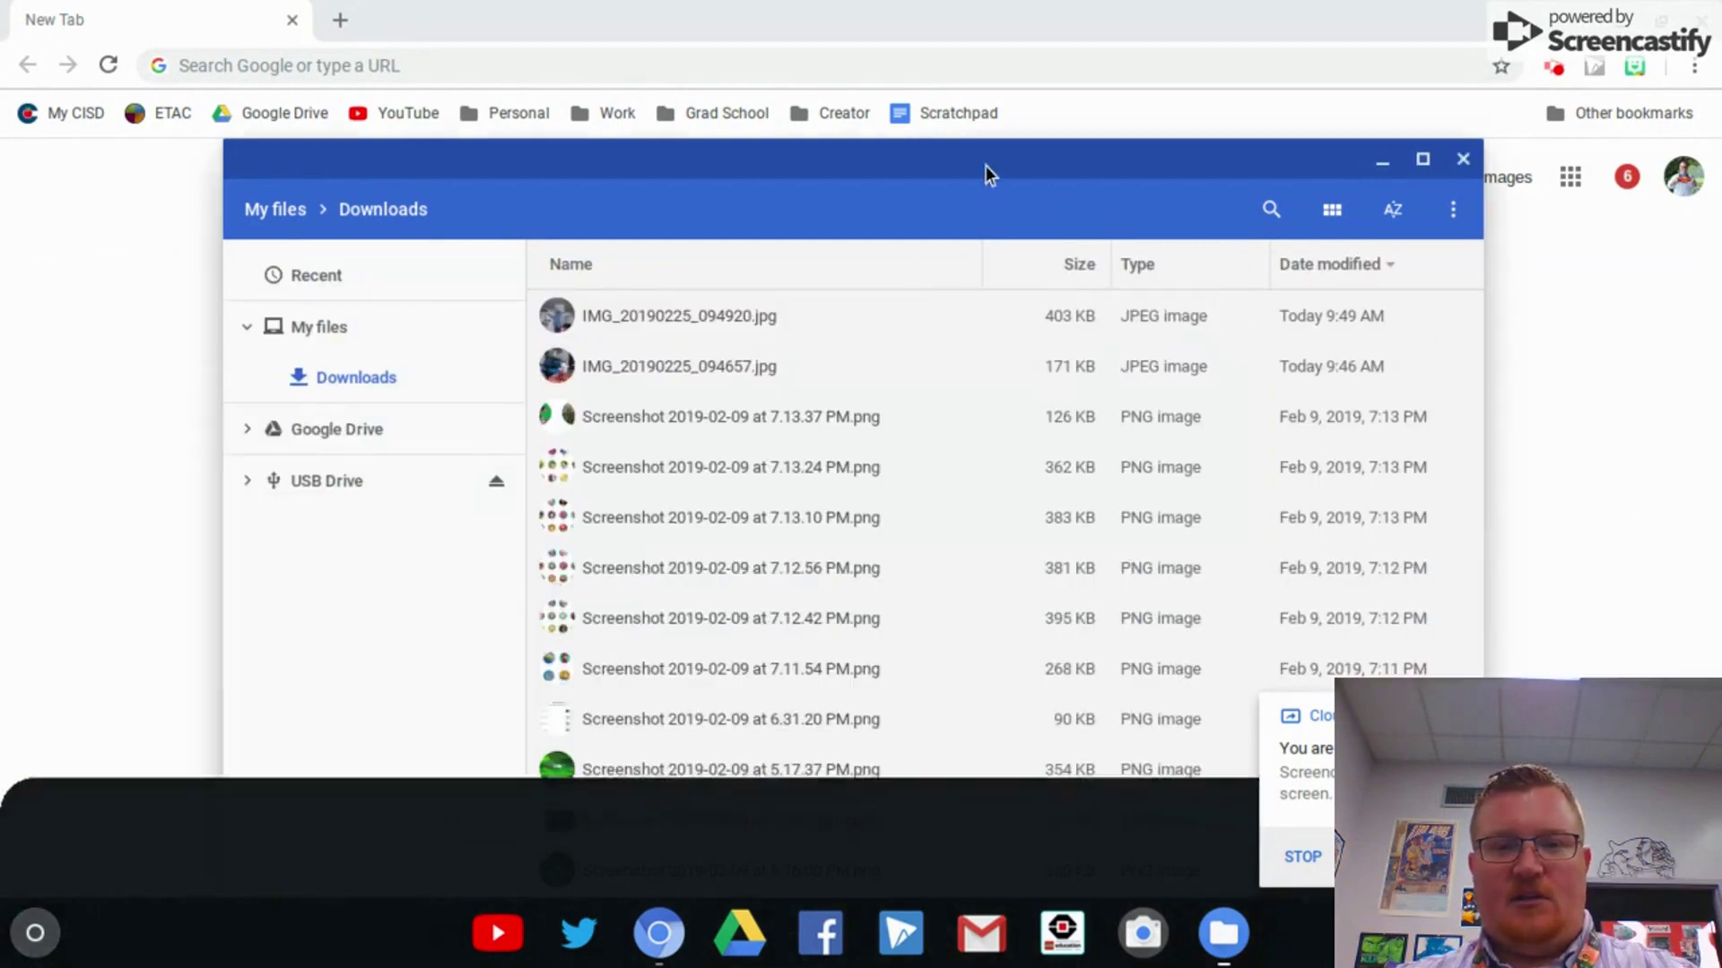
{"action": "left_click", "coordinate": [558, 318]}
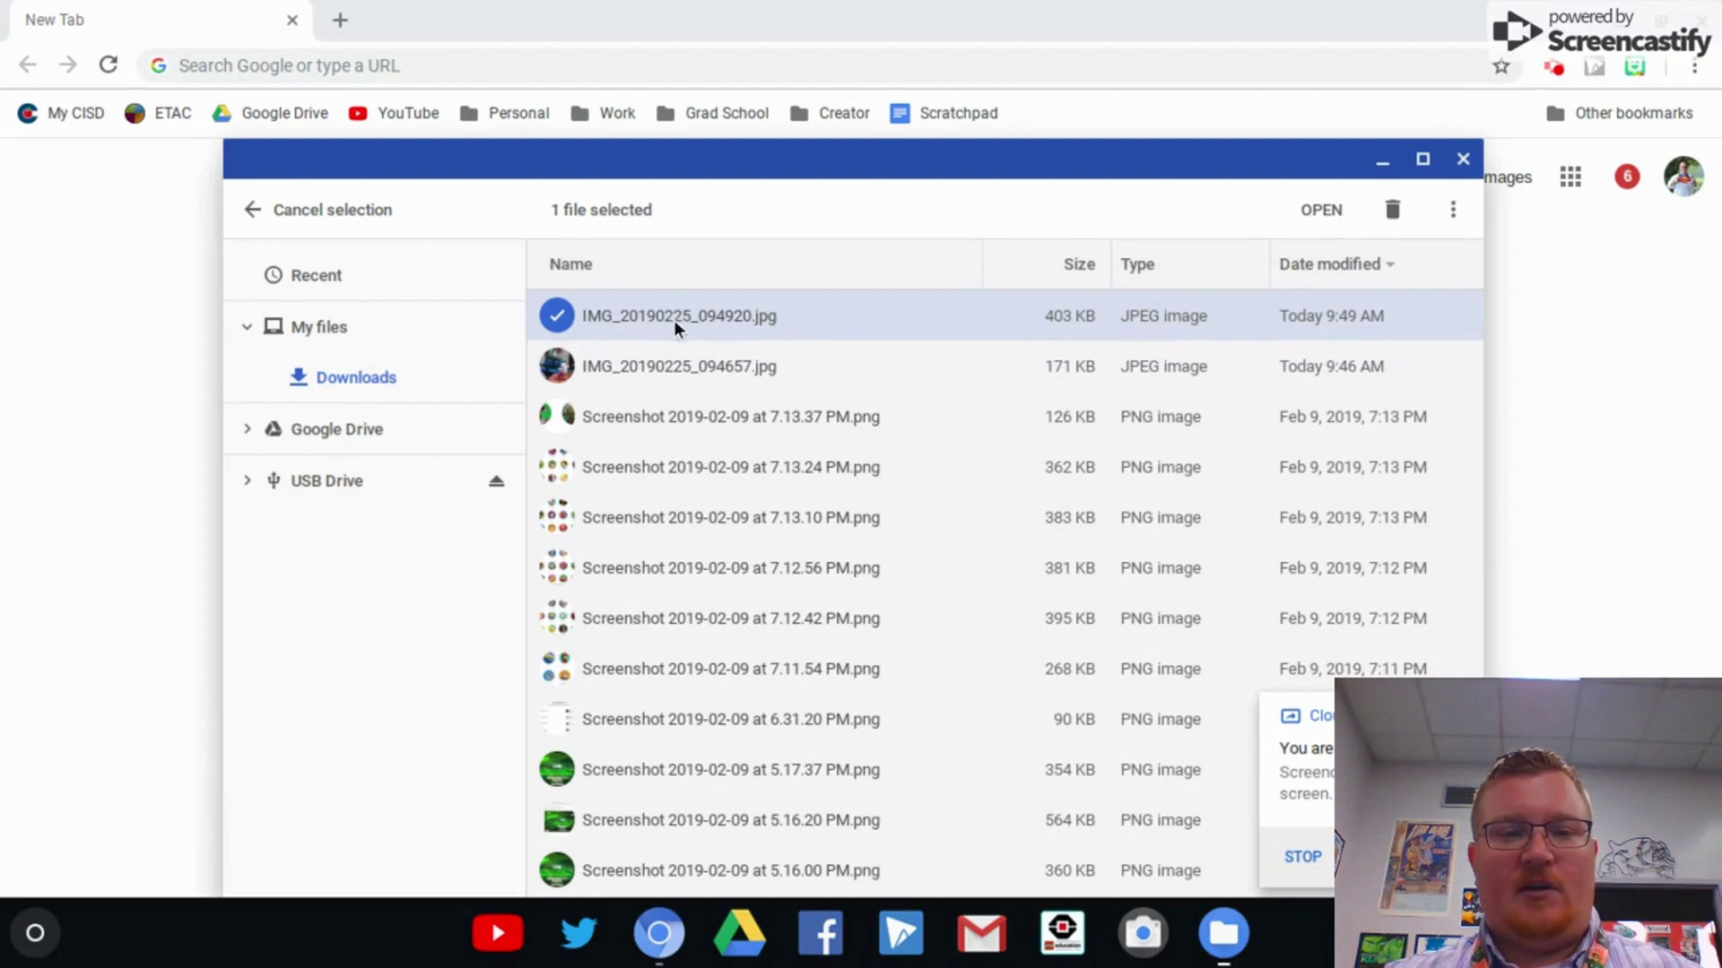
{"action": "left_click_drag", "start_coordinate": [669, 319], "coordinate": [373, 477]}
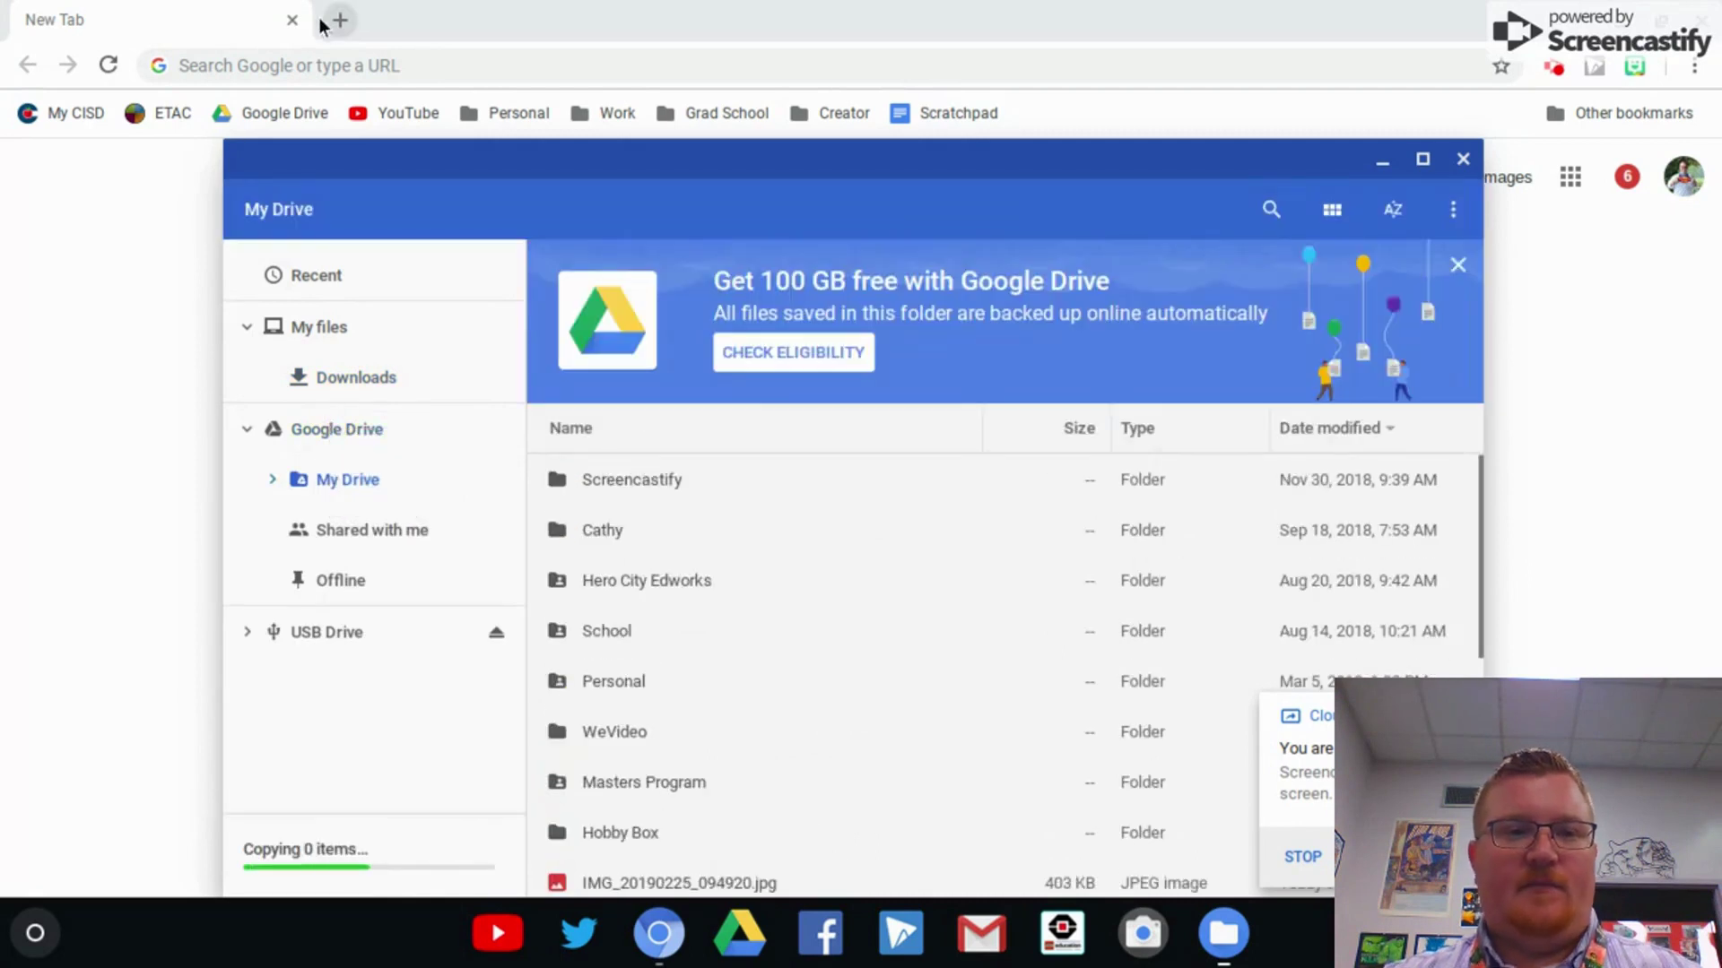
Open the e-portfolio site from Google Drive for editing.
{"action": "left_click", "coordinate": [283, 114]}
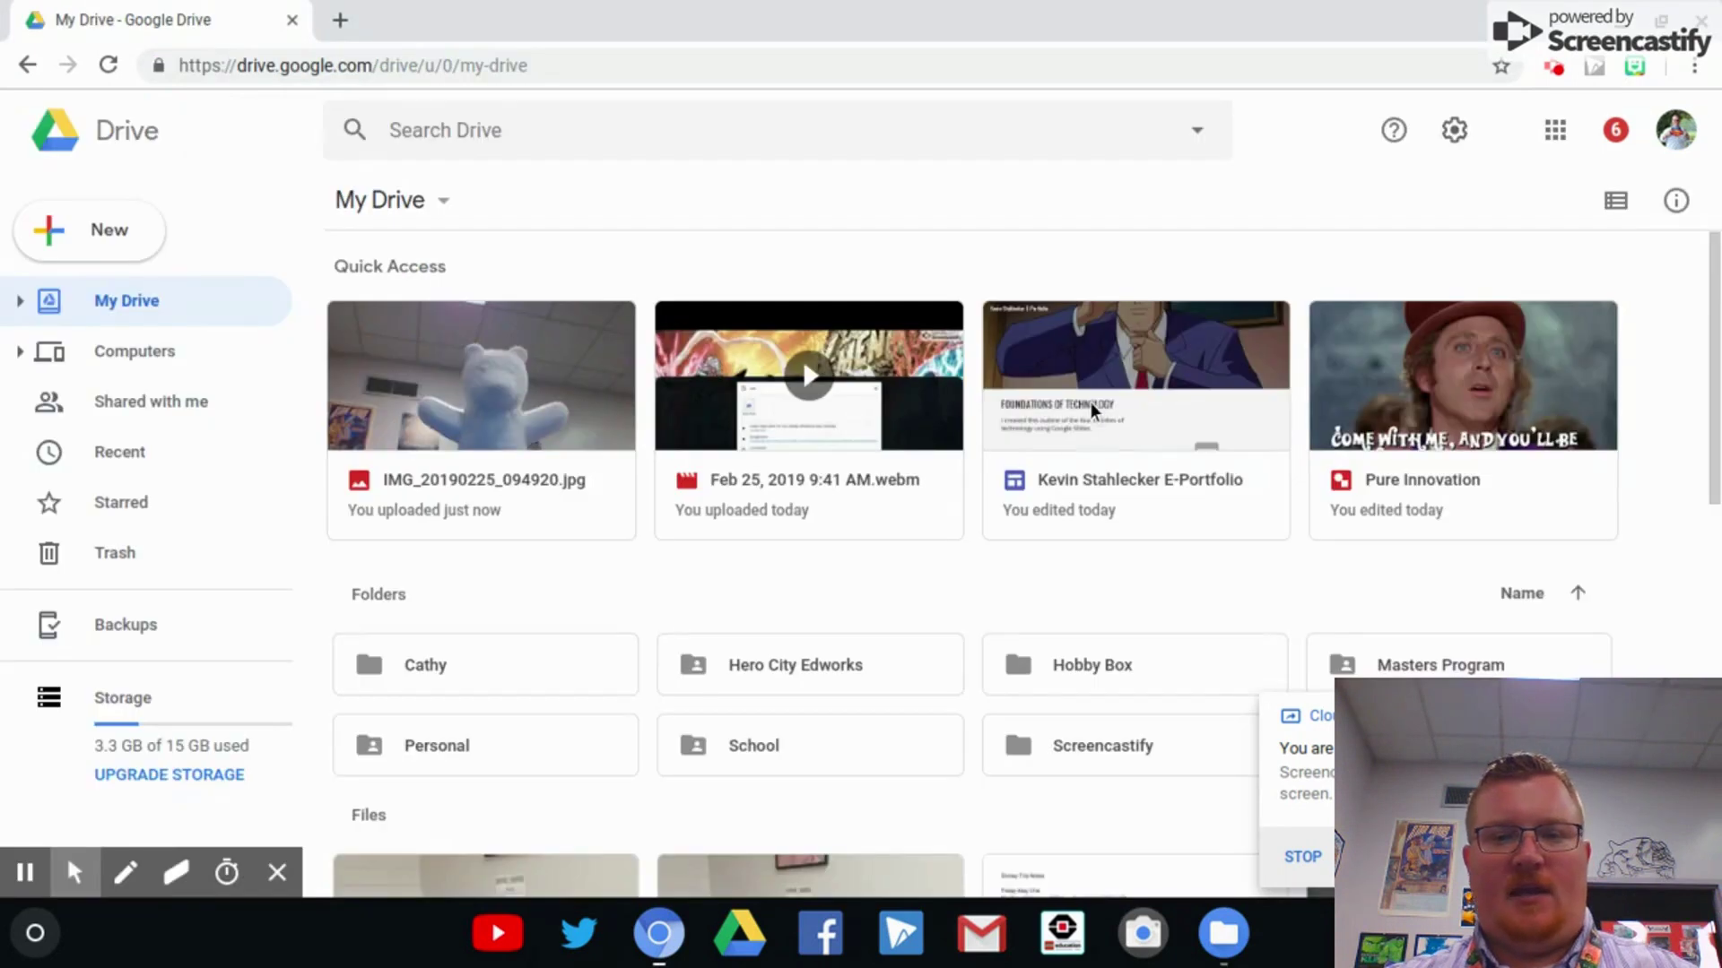
{"action": "double_click", "coordinate": [1089, 402]}
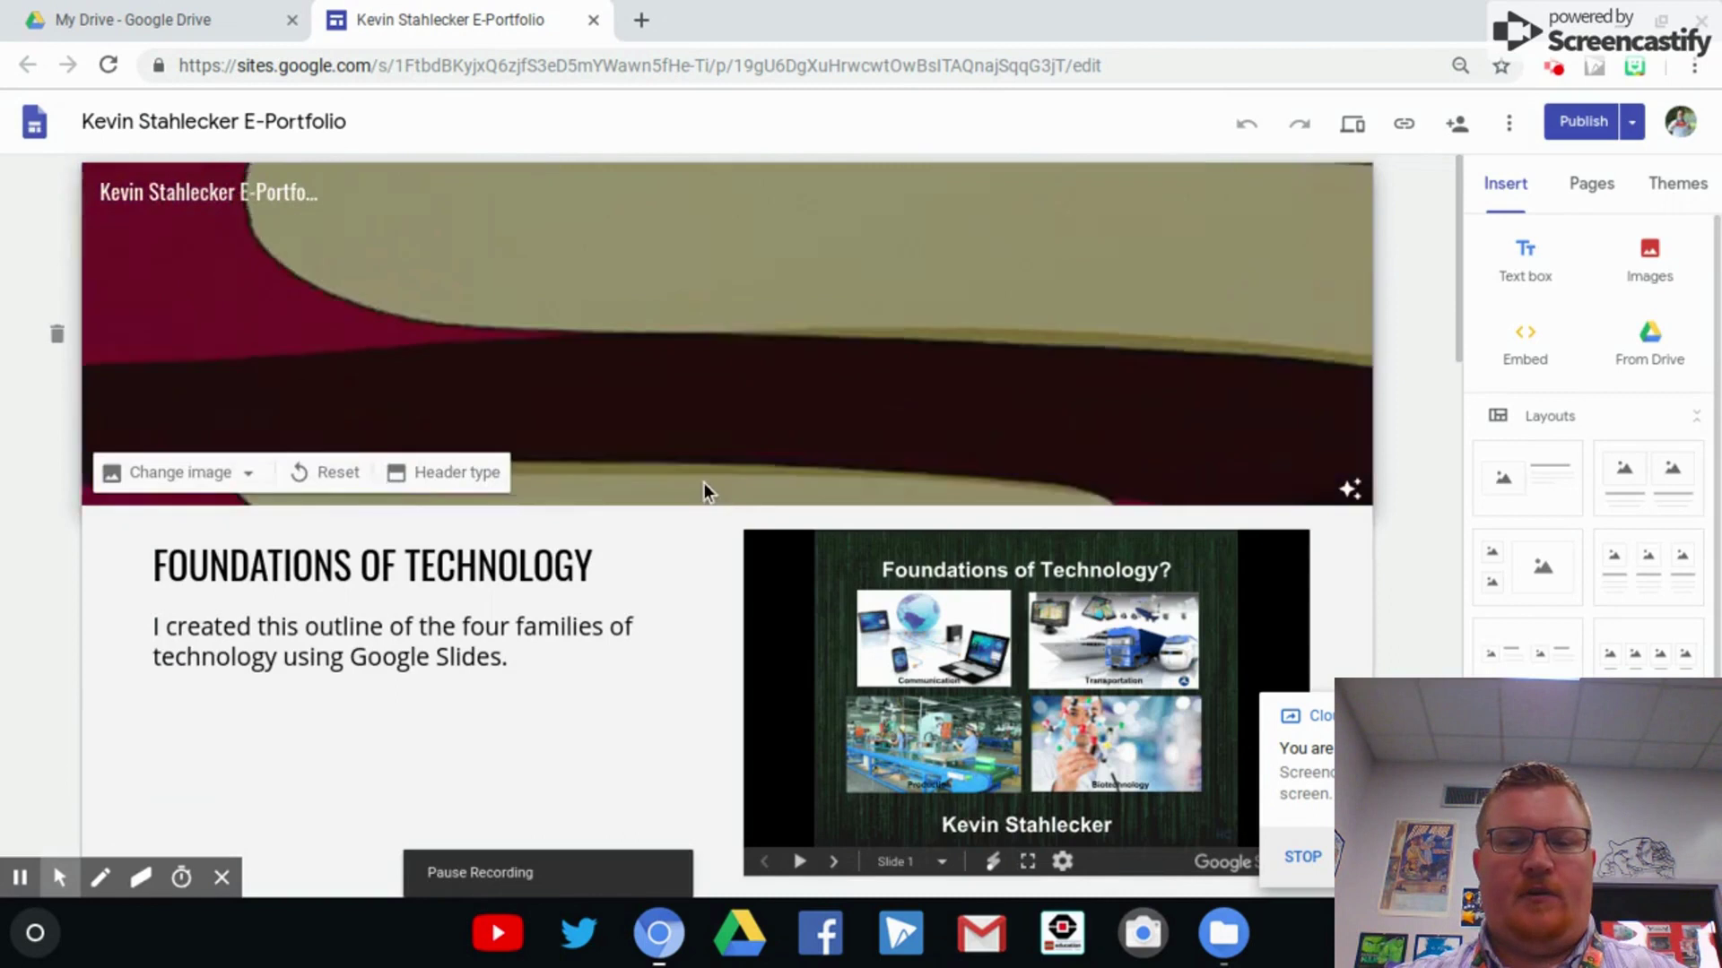
{"action": "scroll", "coordinate": [703, 489], "scroll_direction": "down", "scroll_amount": 15}
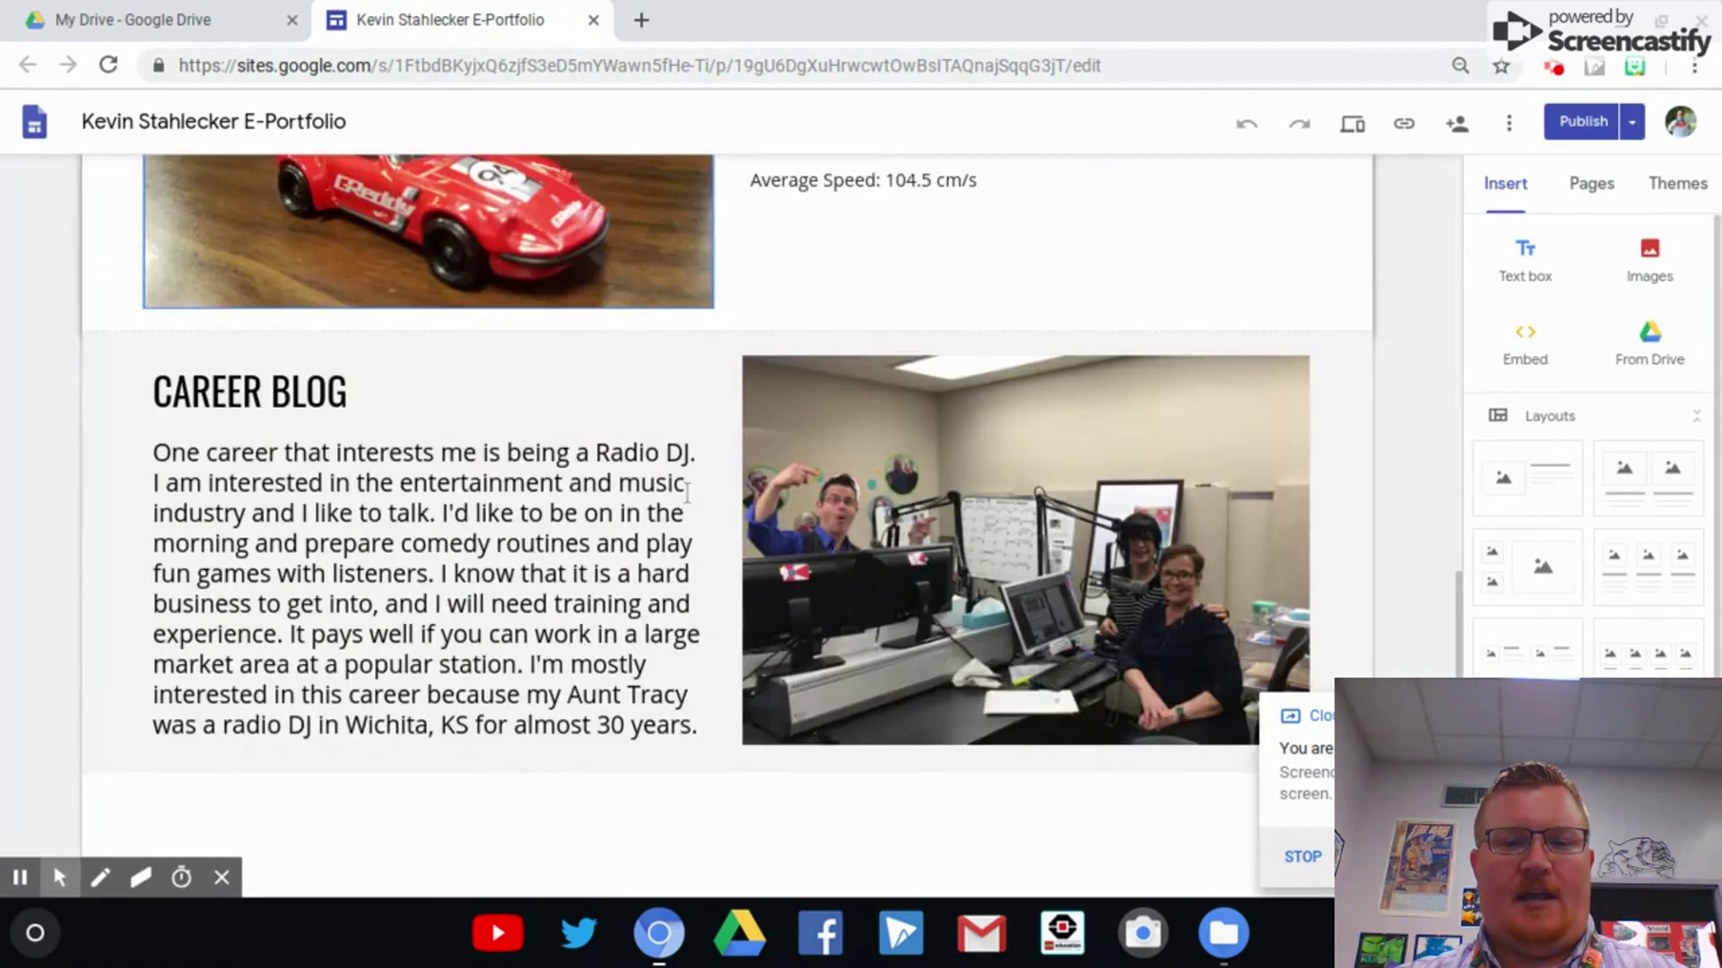
{"action": "scroll", "coordinate": [687, 491], "scroll_direction": "down", "scroll_amount": 1}
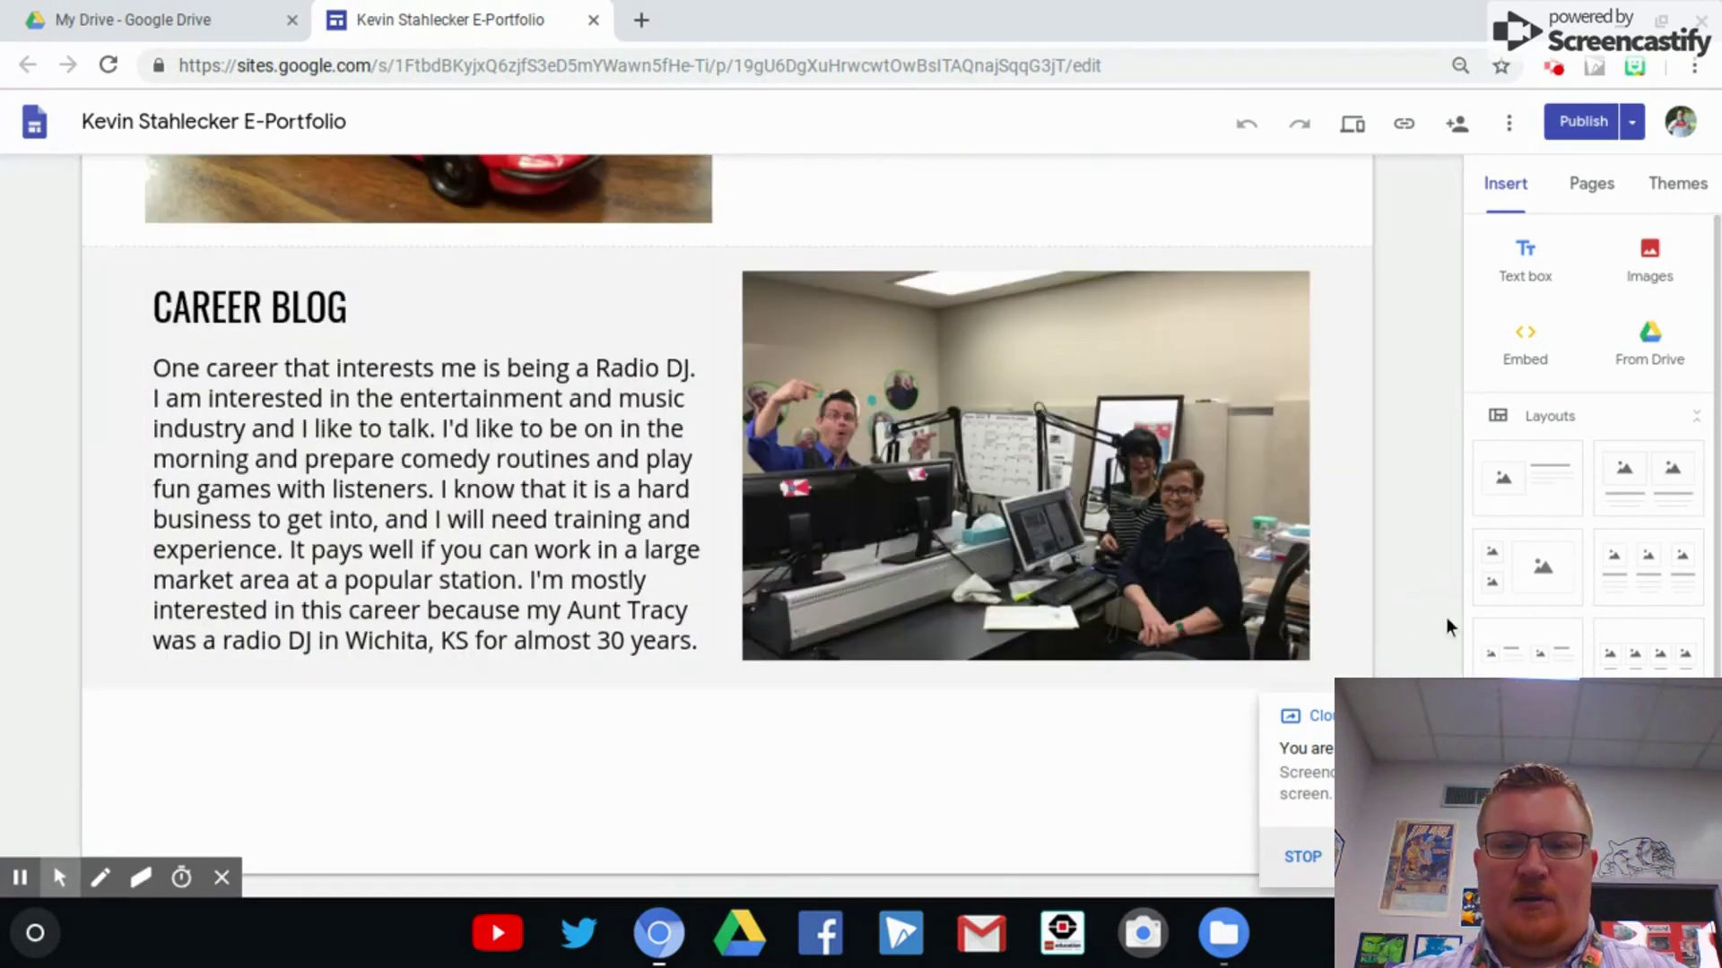
Add a text-and-image section and choose Select image for its empty image placeholder.
{"action": "left_click", "coordinate": [1527, 498]}
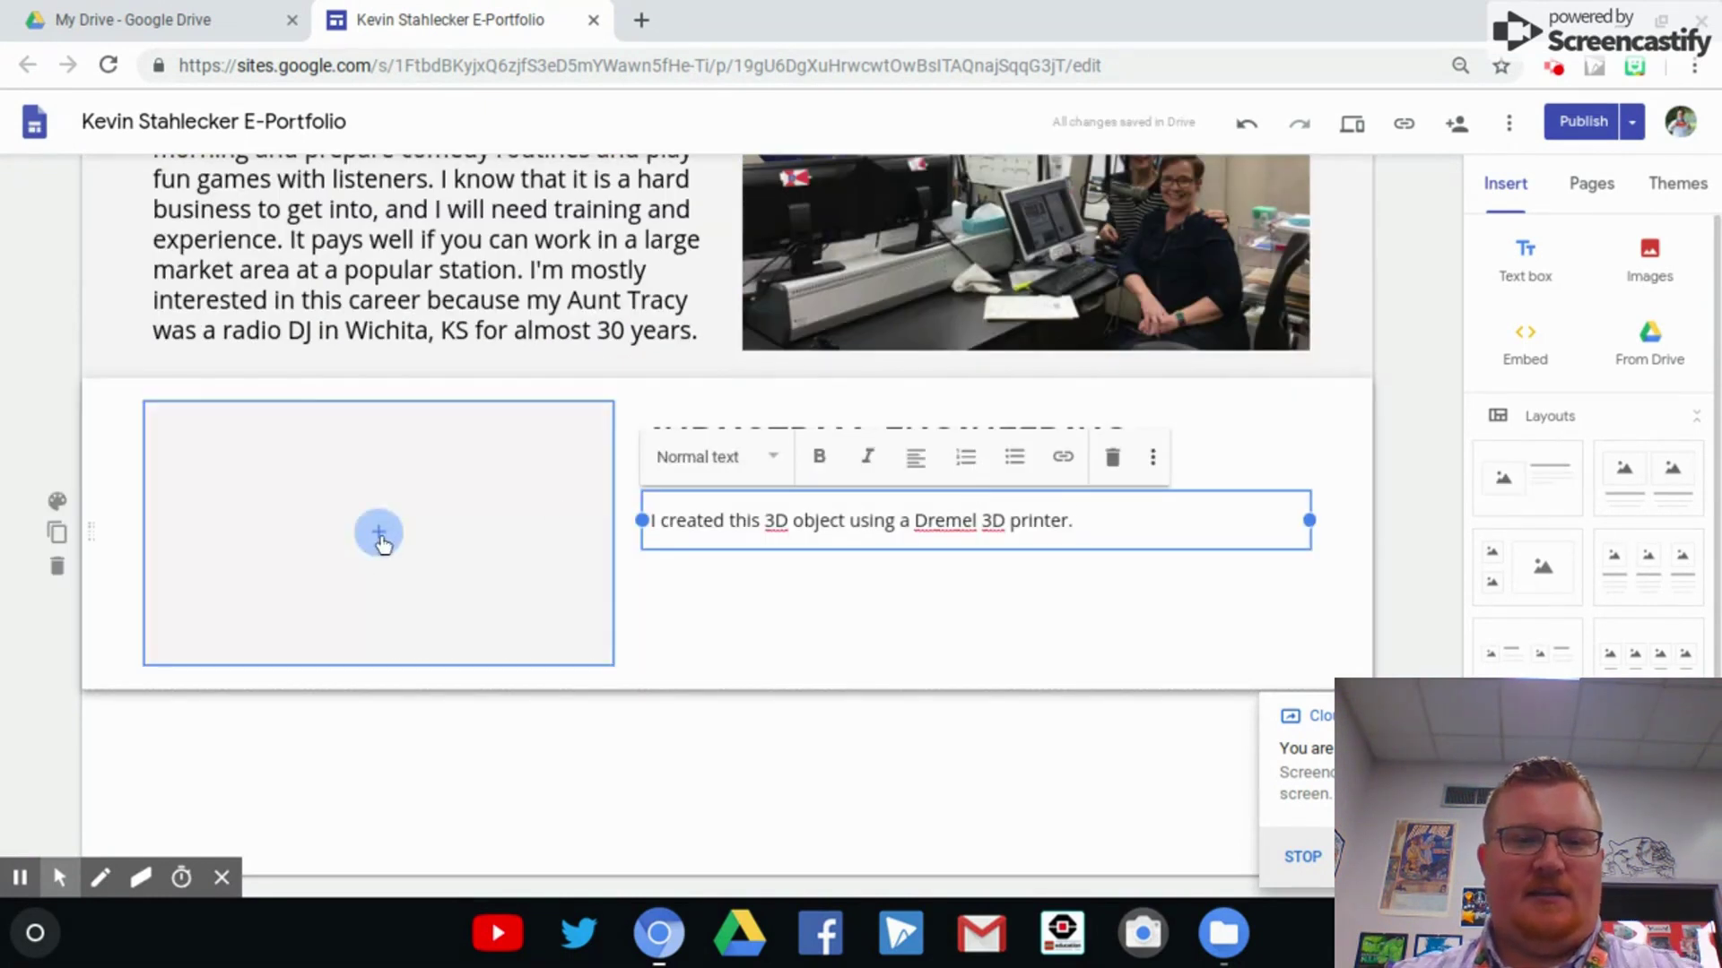
{"action": "left_click", "coordinate": [378, 533]}
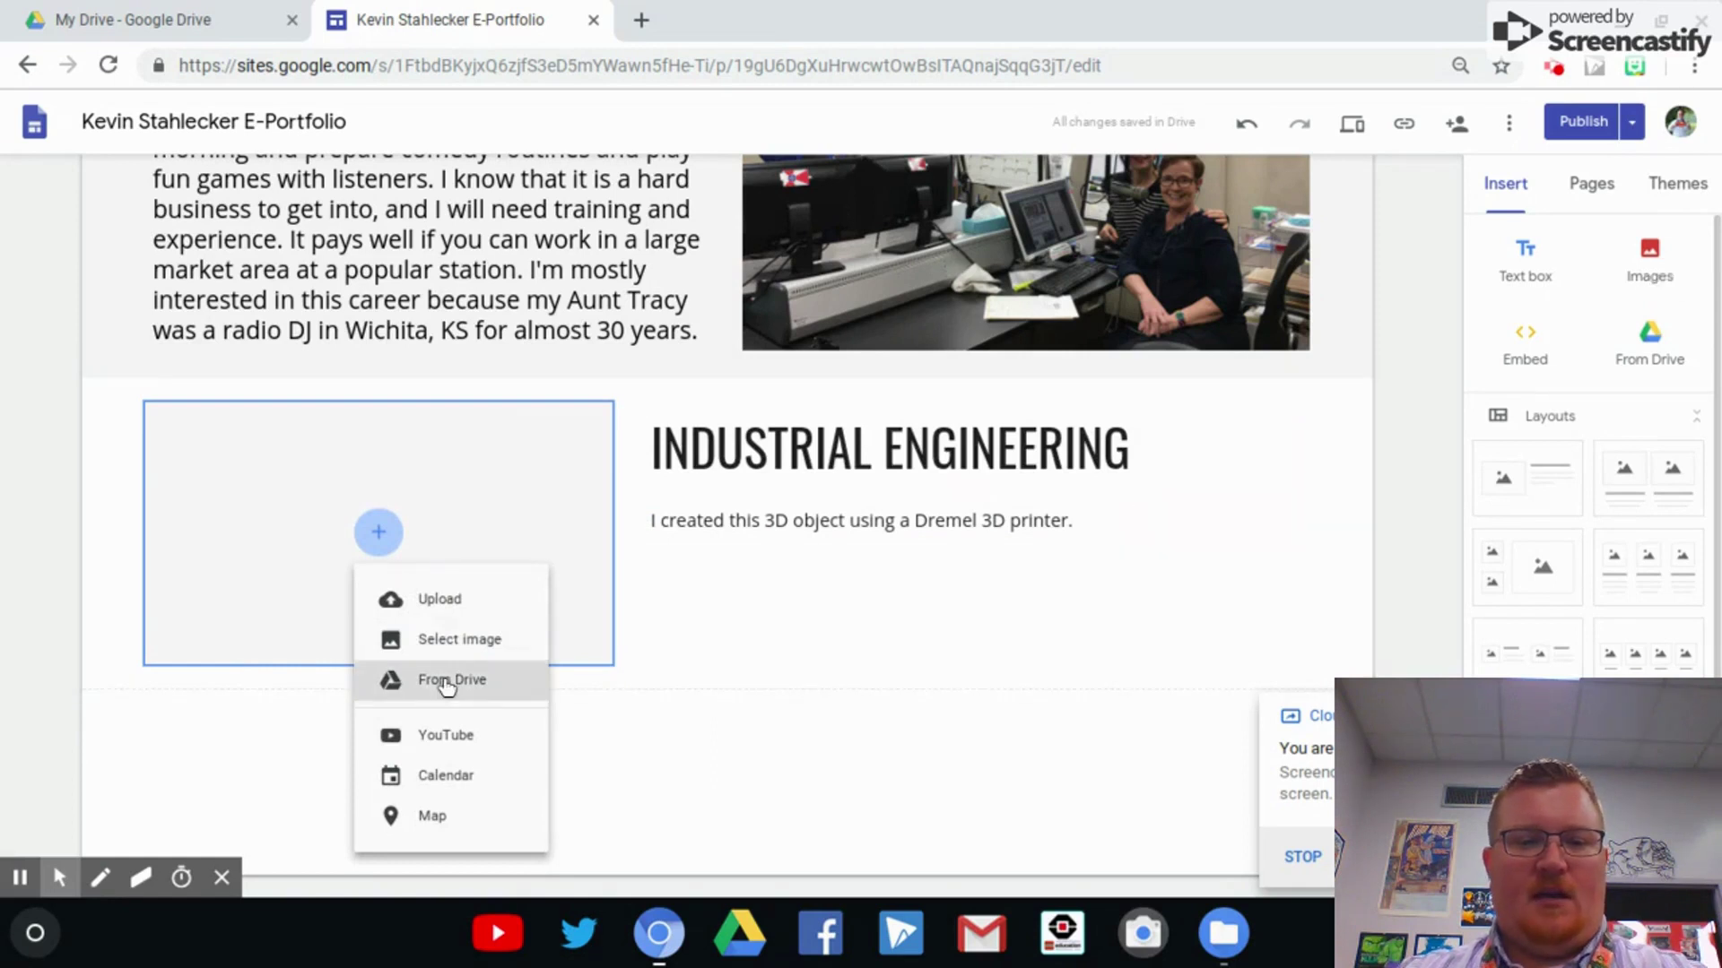
{"action": "left_click", "coordinate": [437, 646]}
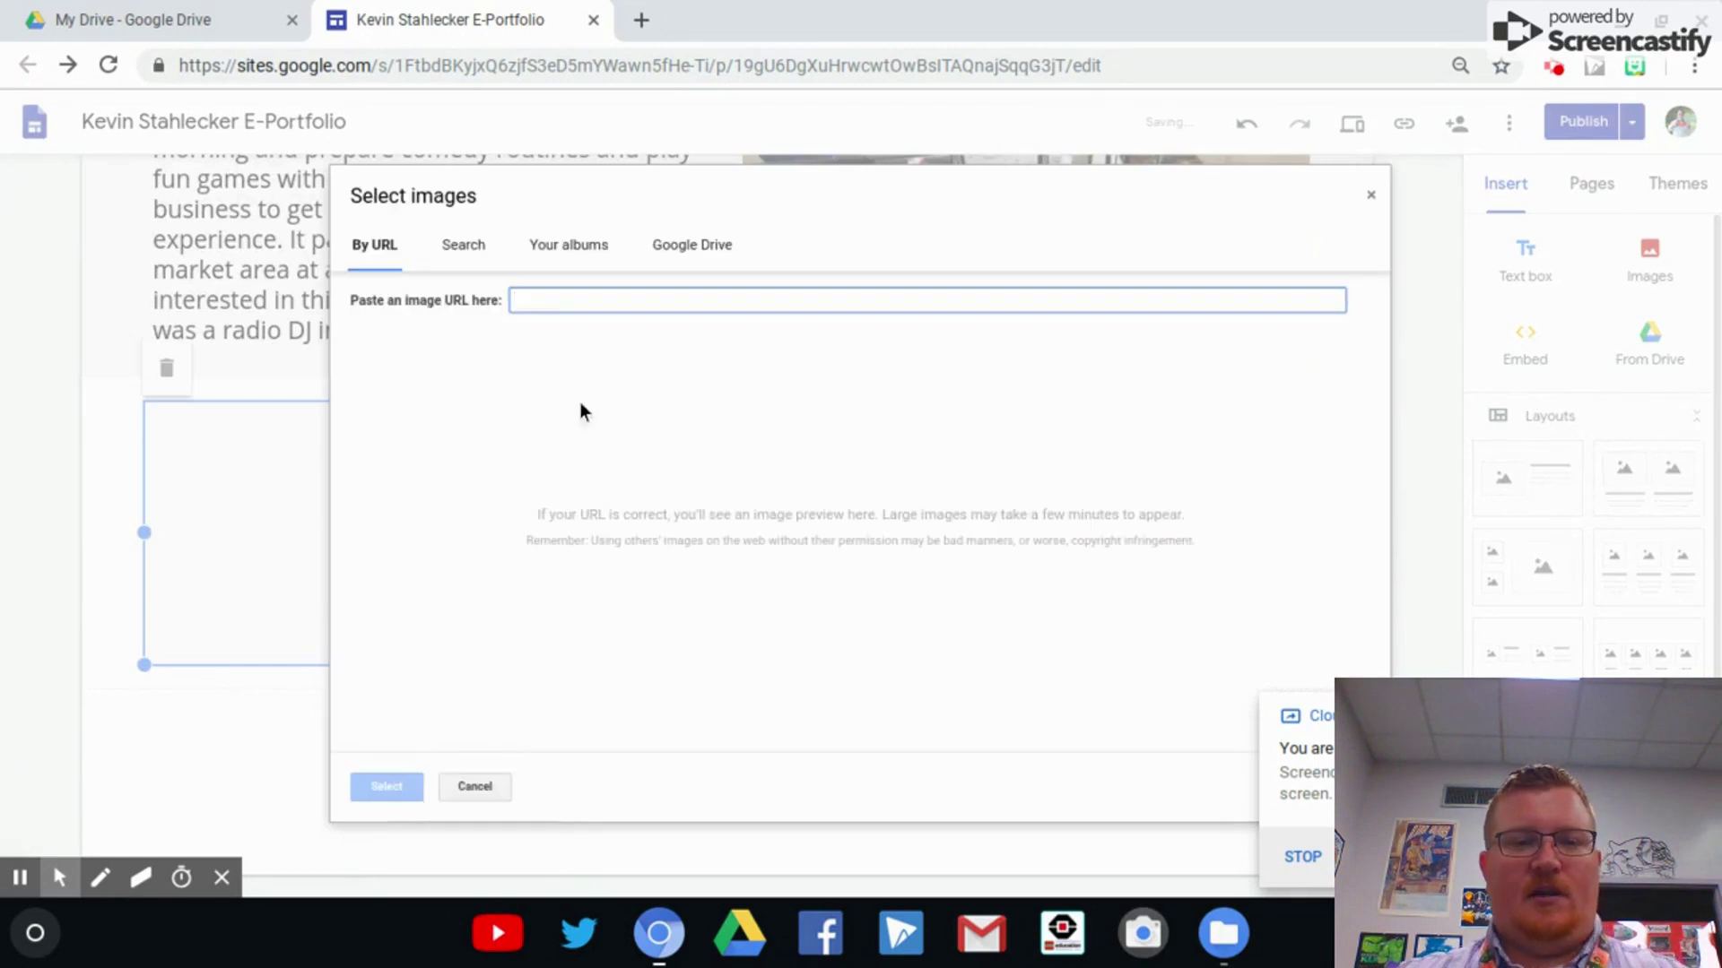
Select the bear photo from the Google Drive tab as the section's image.
{"action": "left_click", "coordinate": [684, 249]}
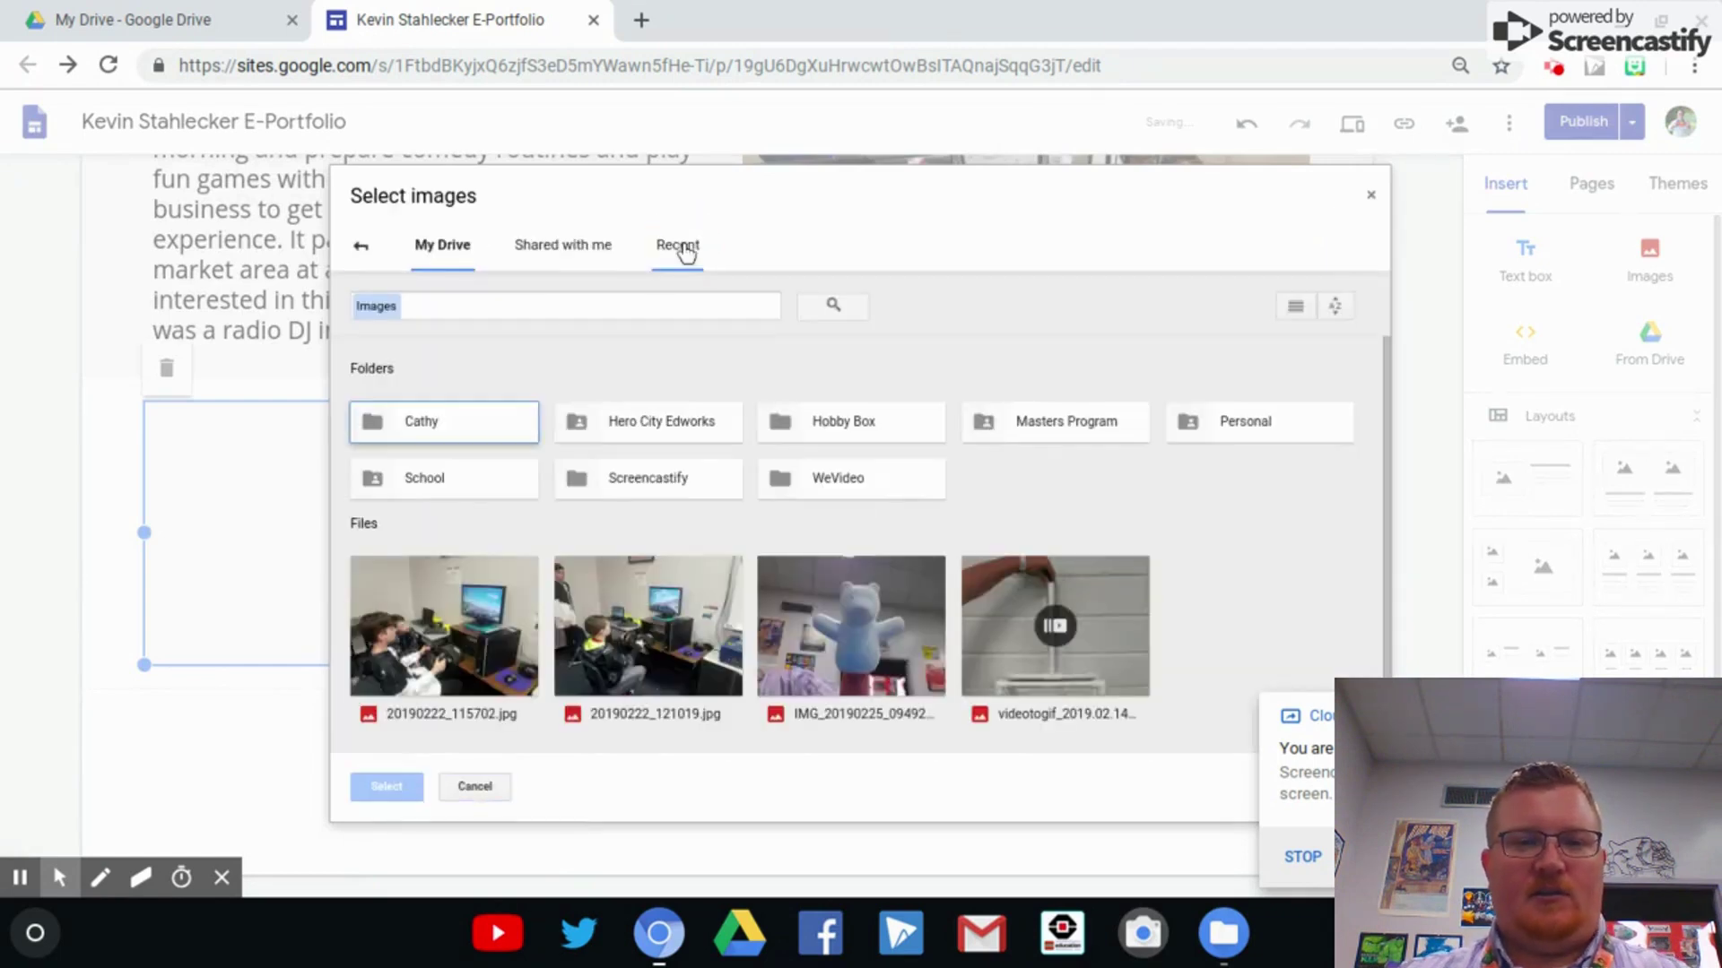
{"action": "left_click", "coordinate": [846, 627]}
{"action": "left_click", "coordinate": [403, 794]}
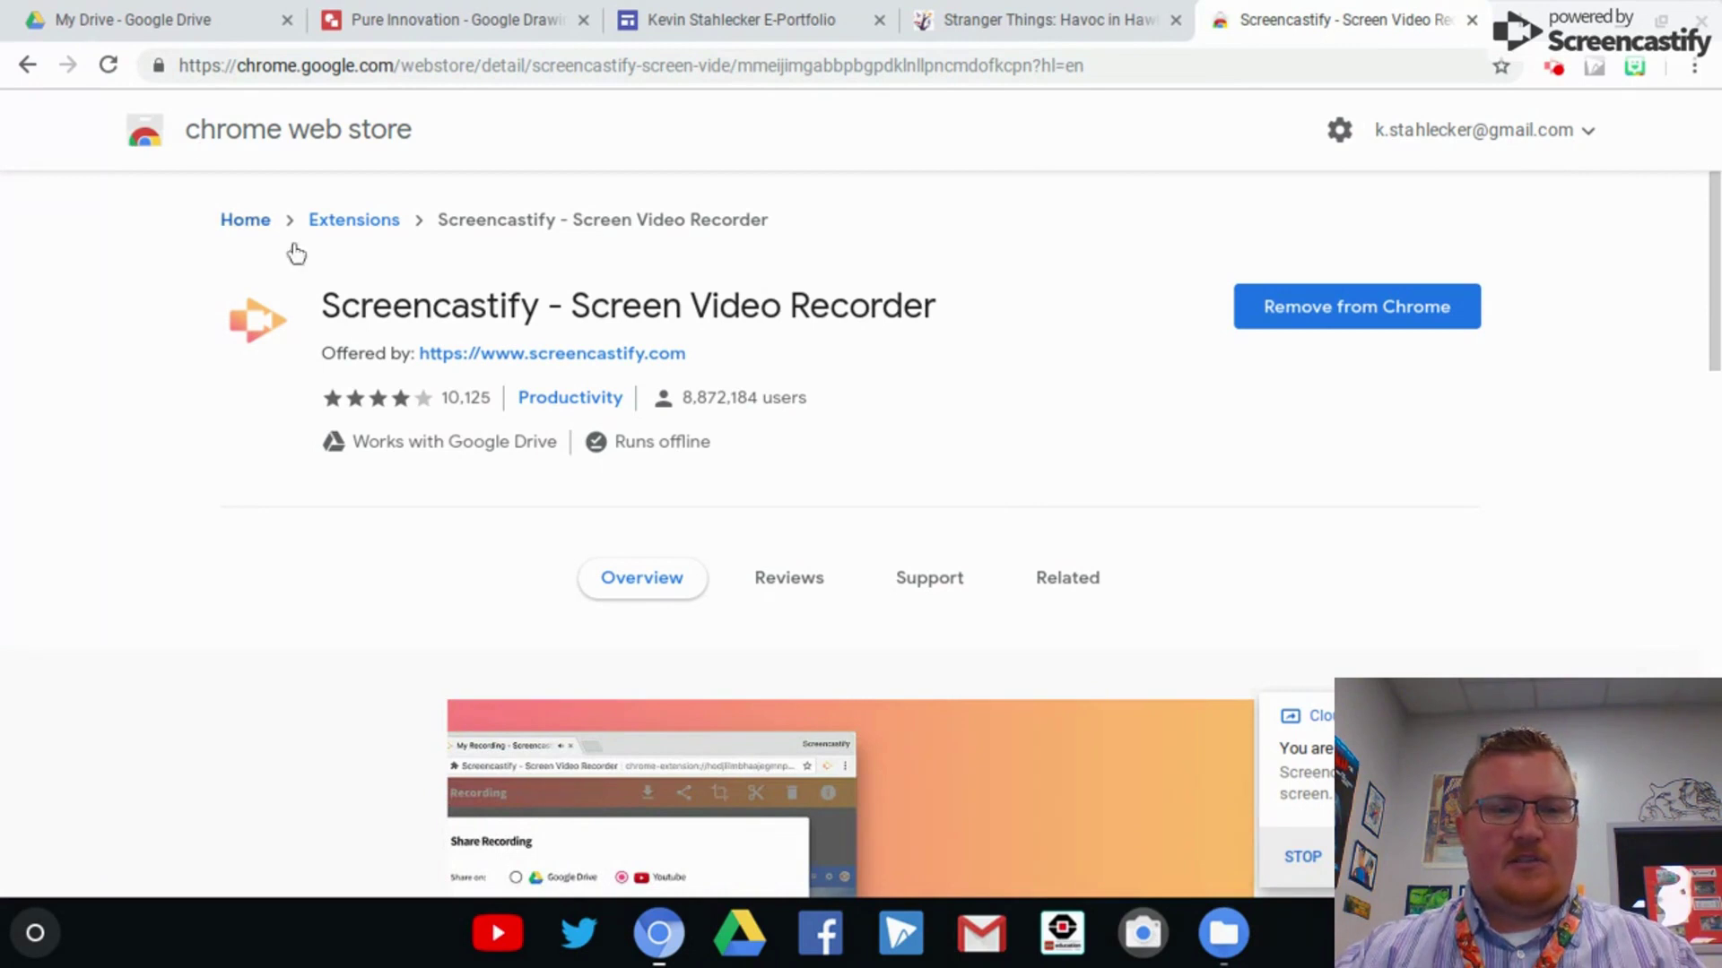
Highlight the Screencastify title on its Web Store page, then go to the Stranger Things tab.
{"action": "left_click_drag", "start_coordinate": [323, 305], "coordinate": [529, 294]}
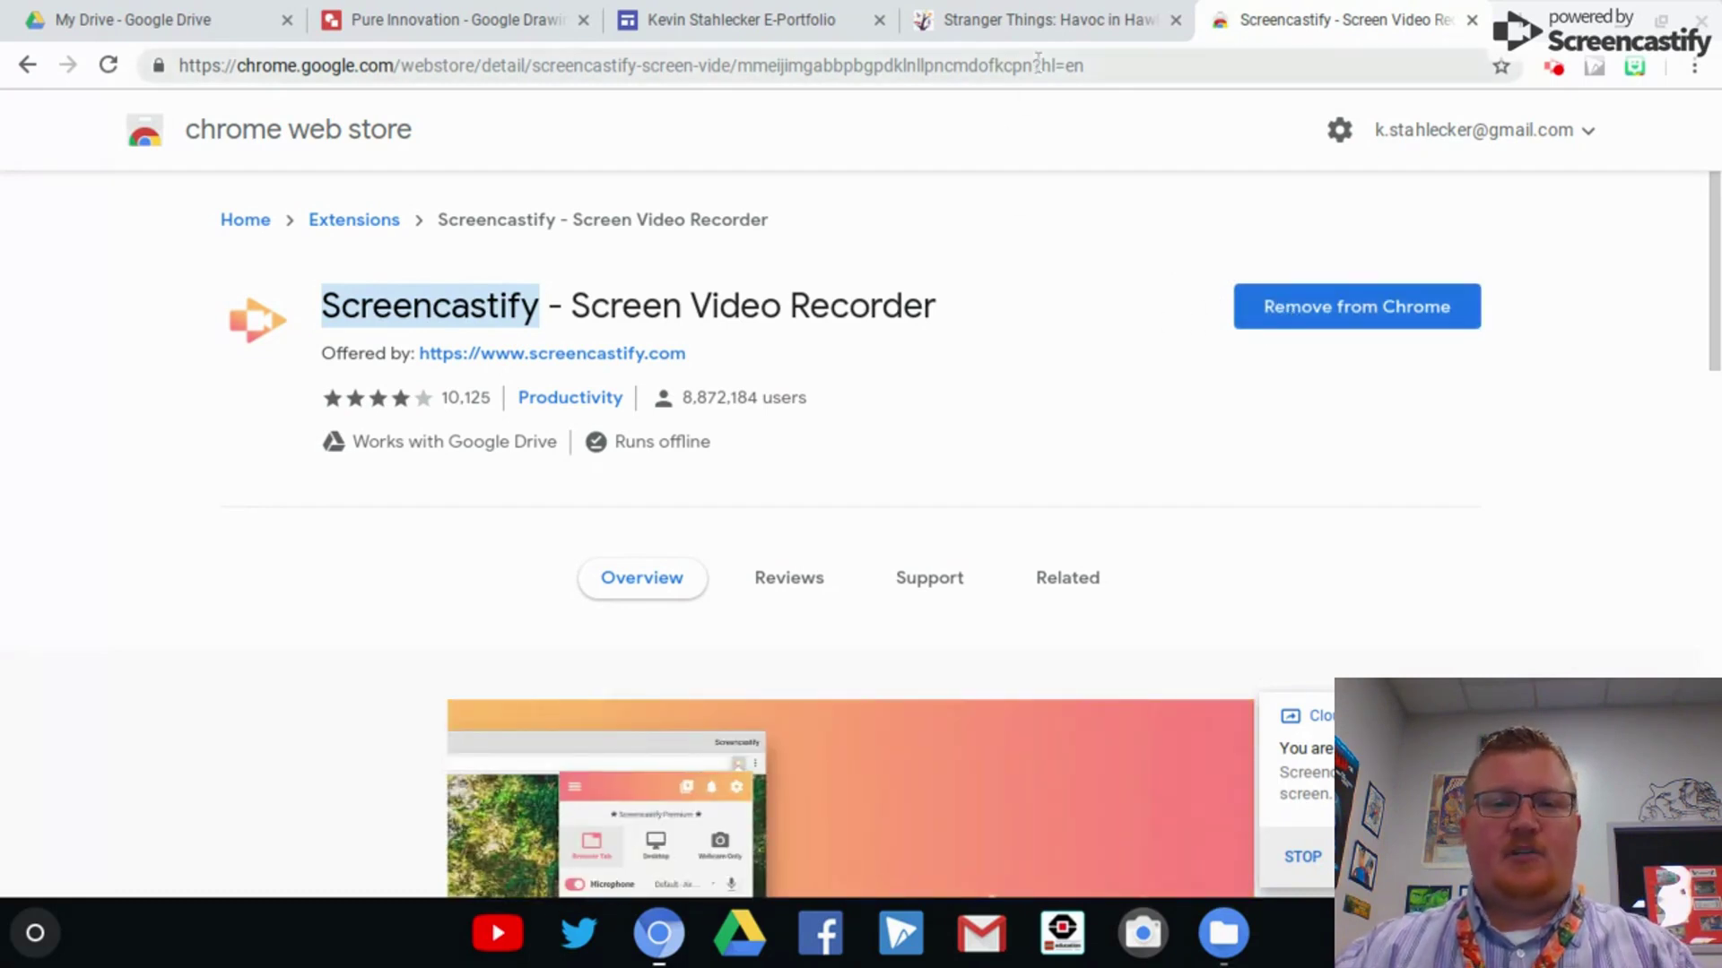
{"action": "left_click", "coordinate": [1032, 22]}
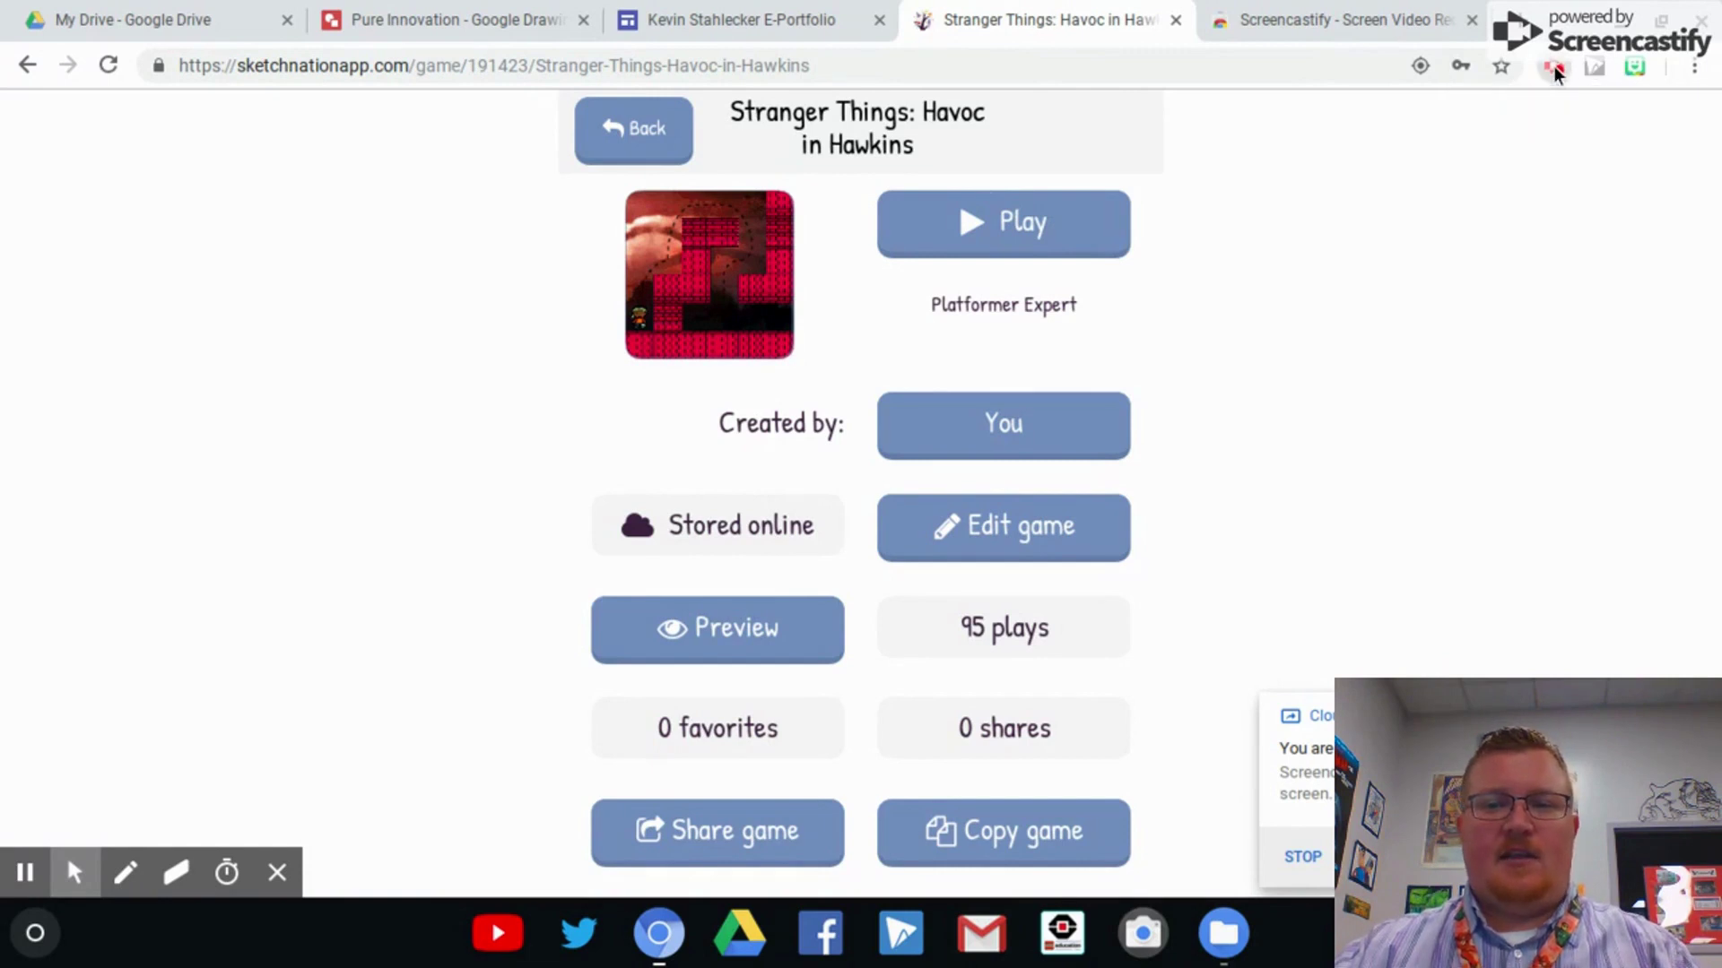
Record Havoc in Hawkins gameplay, moving Lucas right until the score reaches 40, then pause recording.
{"action": "left_click", "coordinate": [1555, 70]}
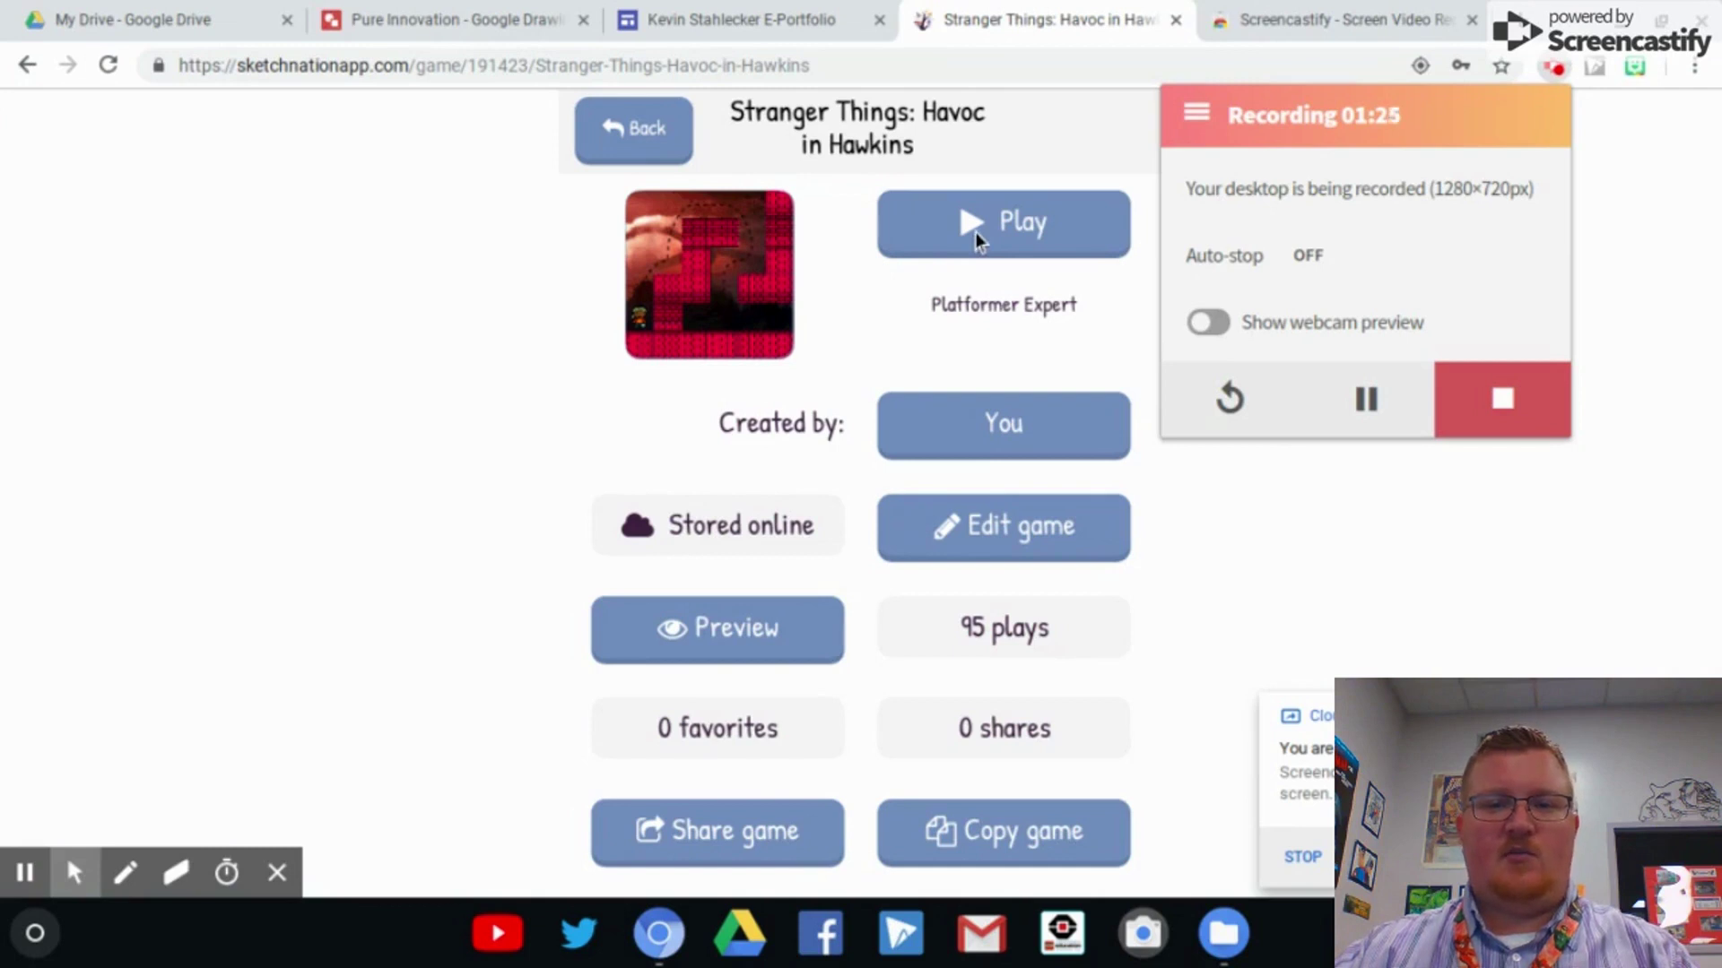
{"action": "left_click", "coordinate": [977, 240]}
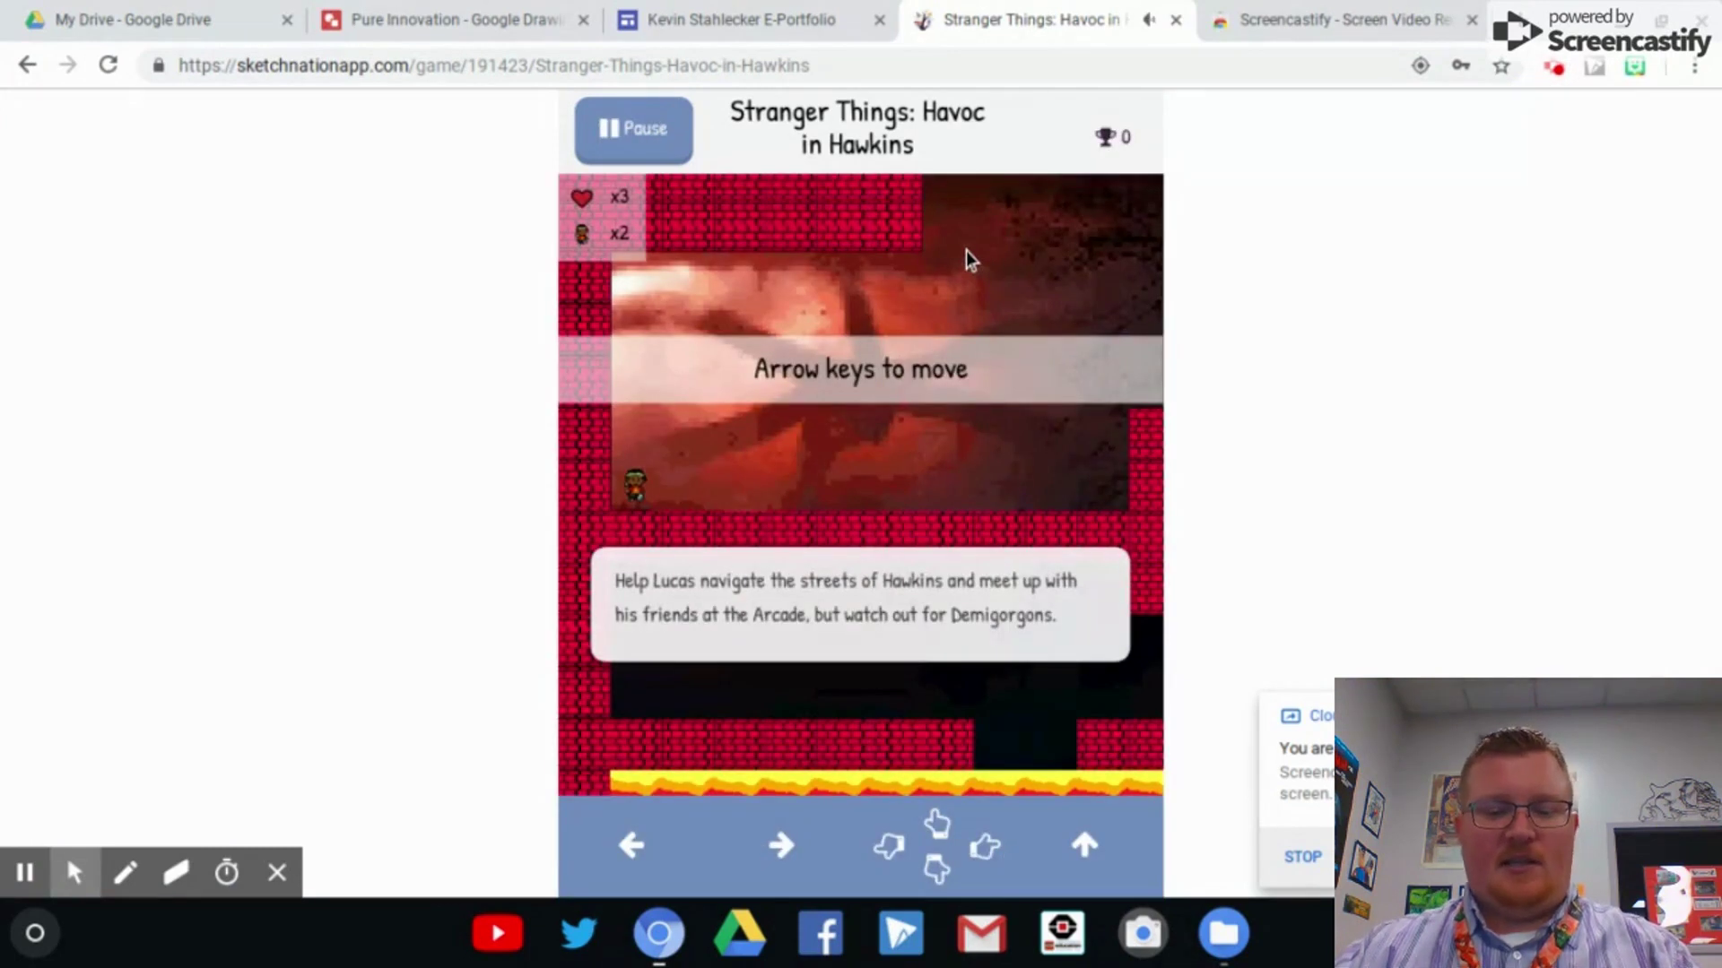
{"action": "key", "text": "Right"}
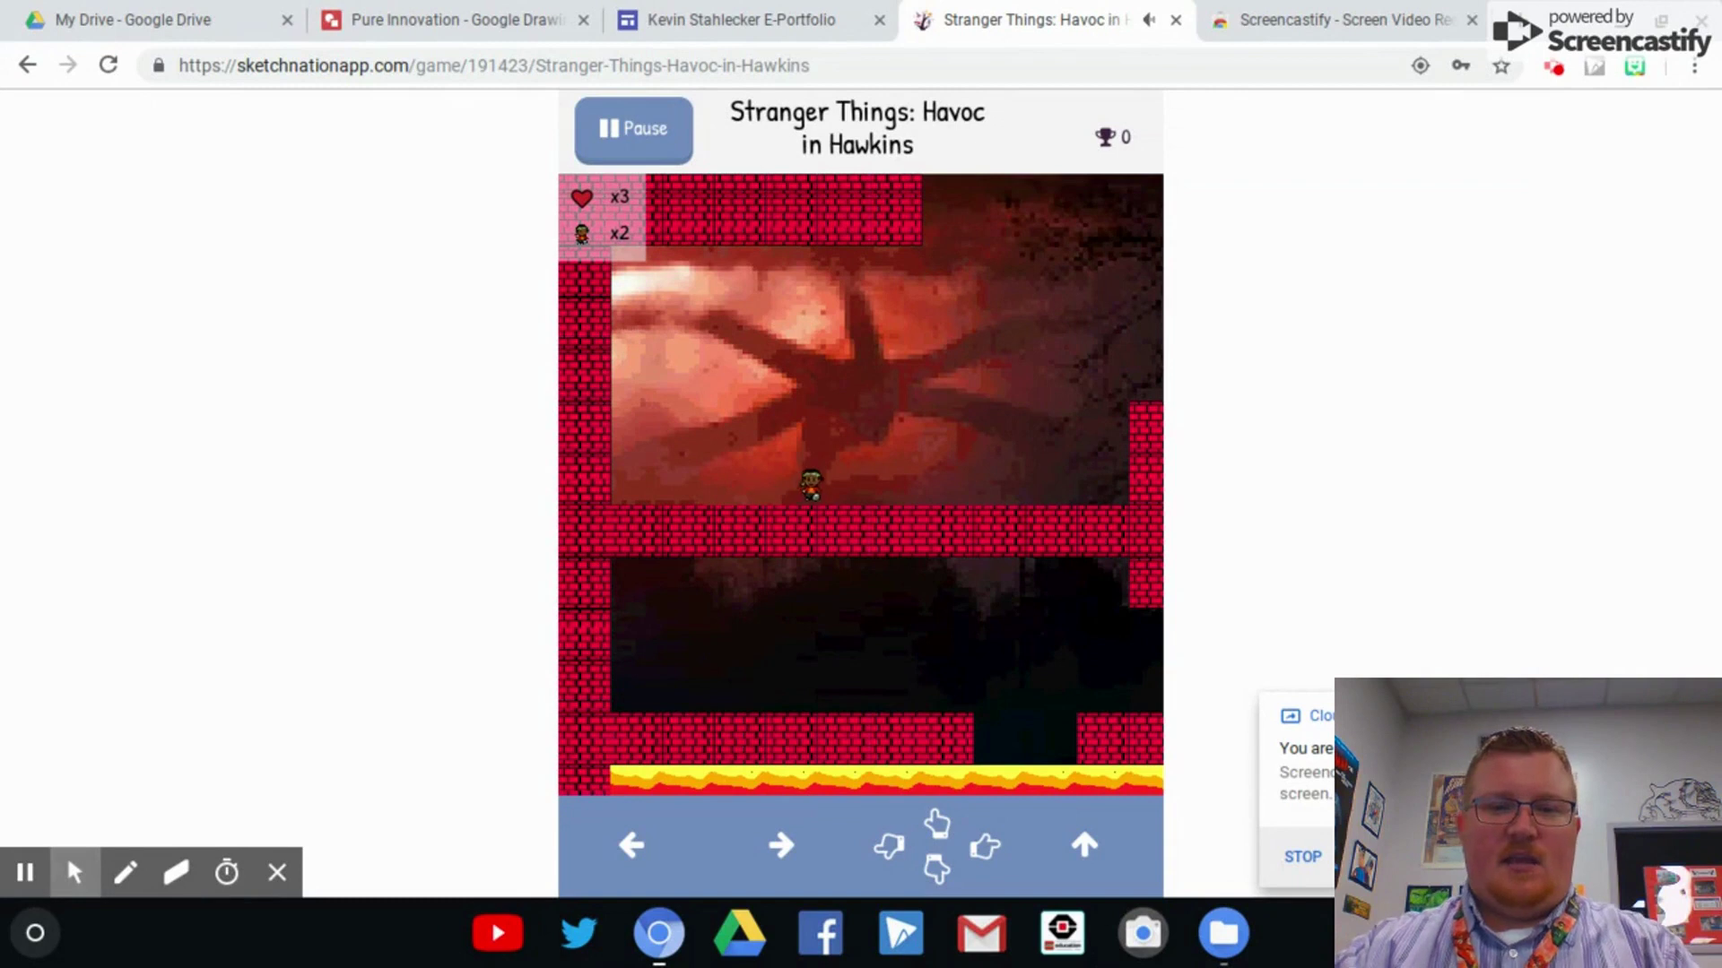
{"action": "key", "text": "Right"}
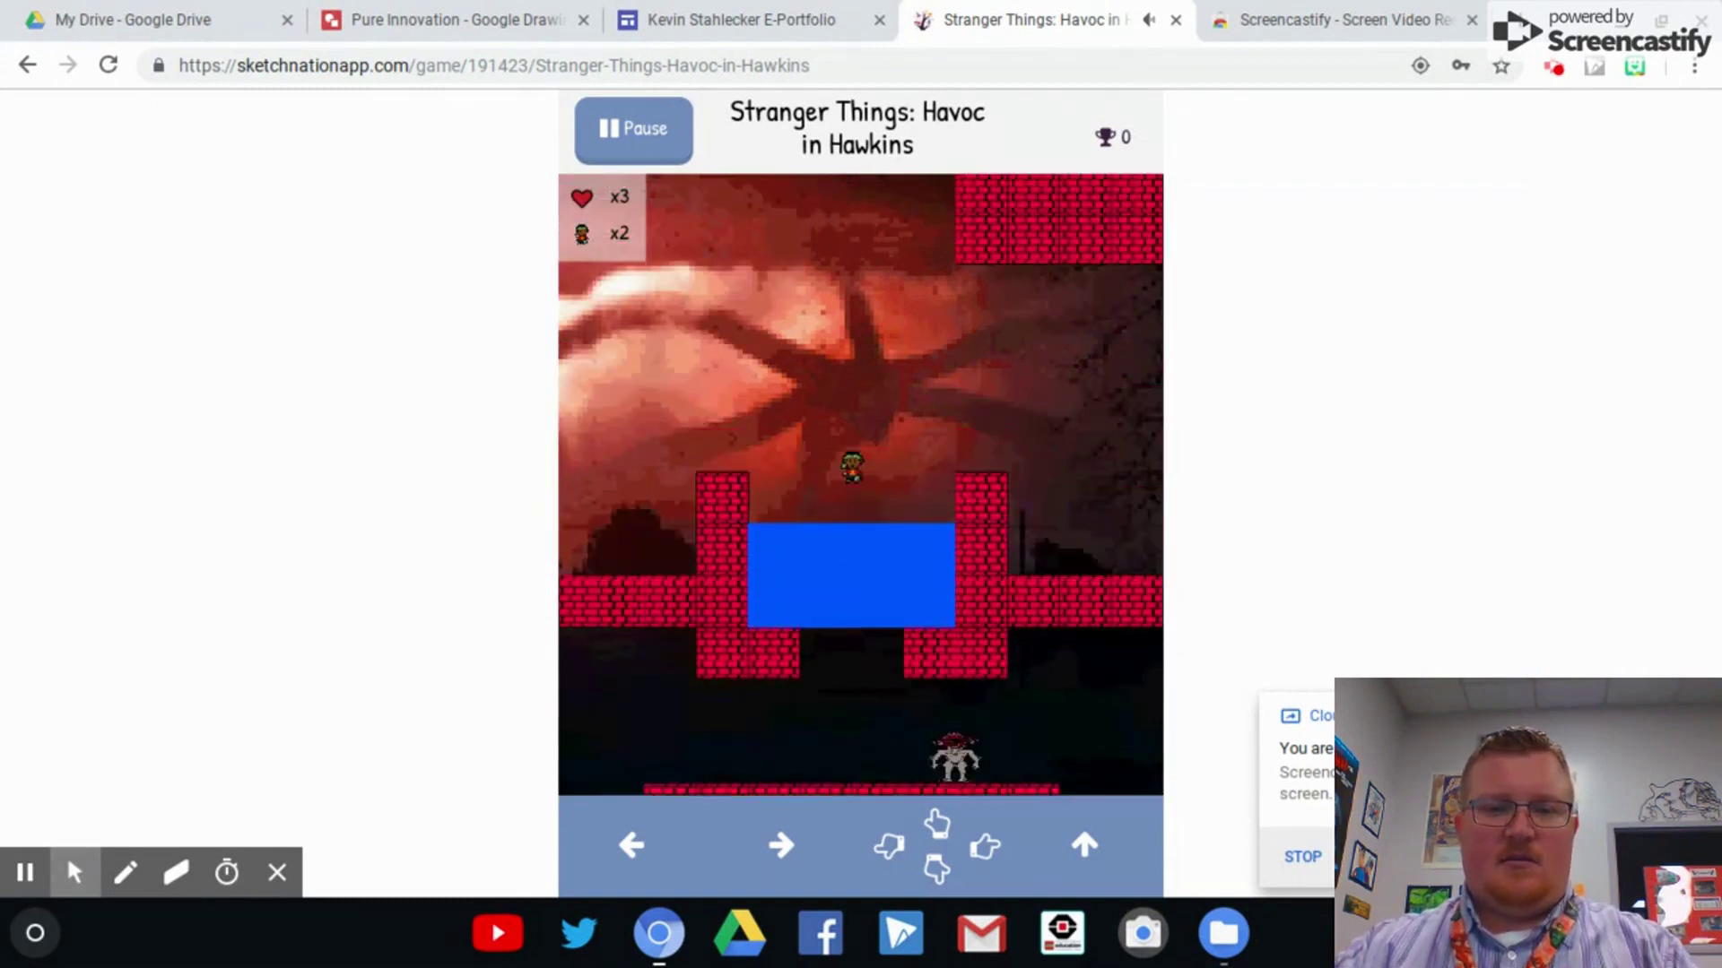
{"action": "key", "text": "Right"}
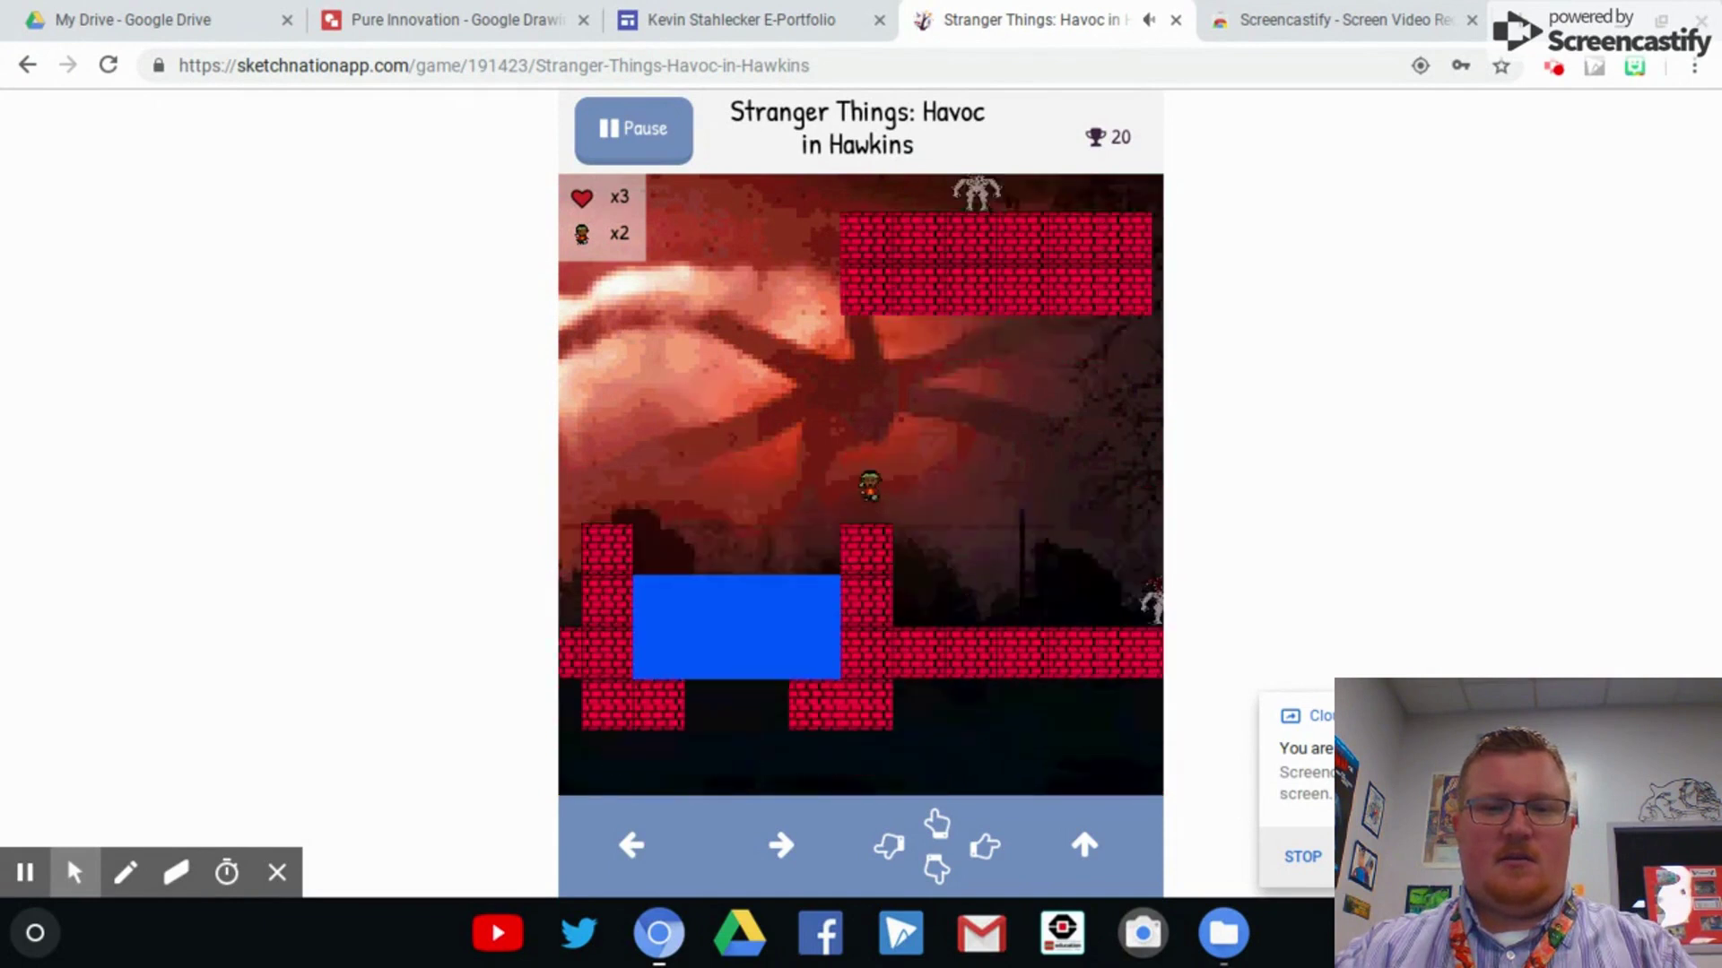
{"action": "key", "text": "Right"}
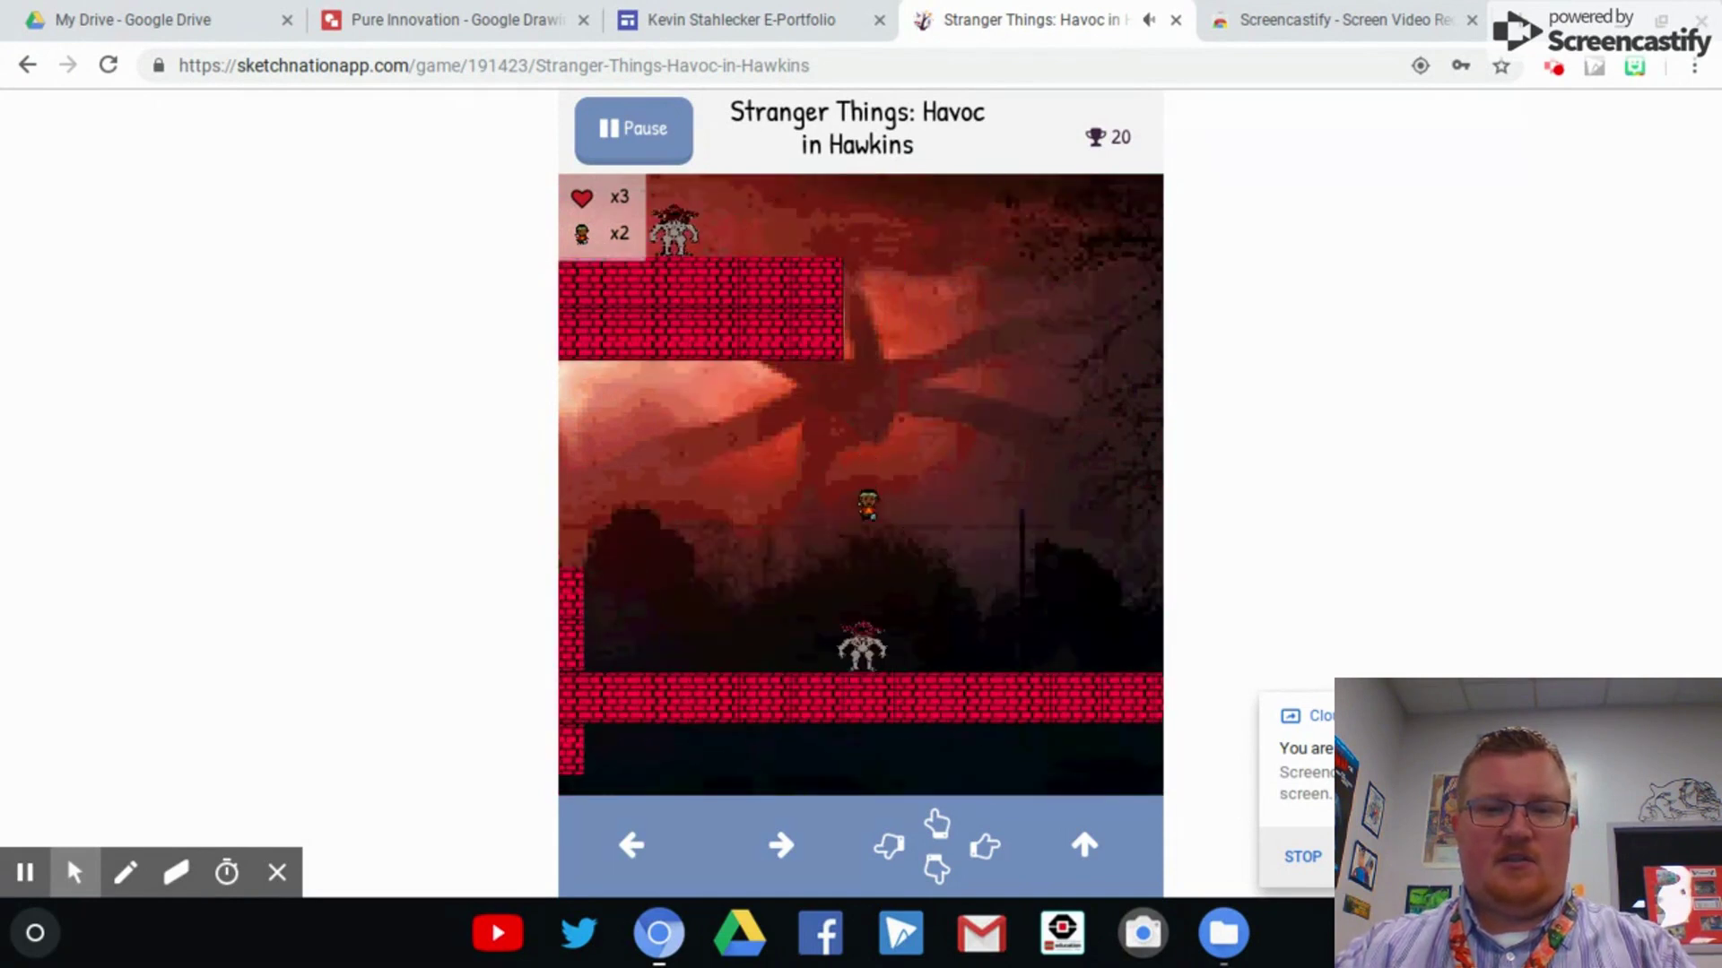
{"action": "key", "text": "Right"}
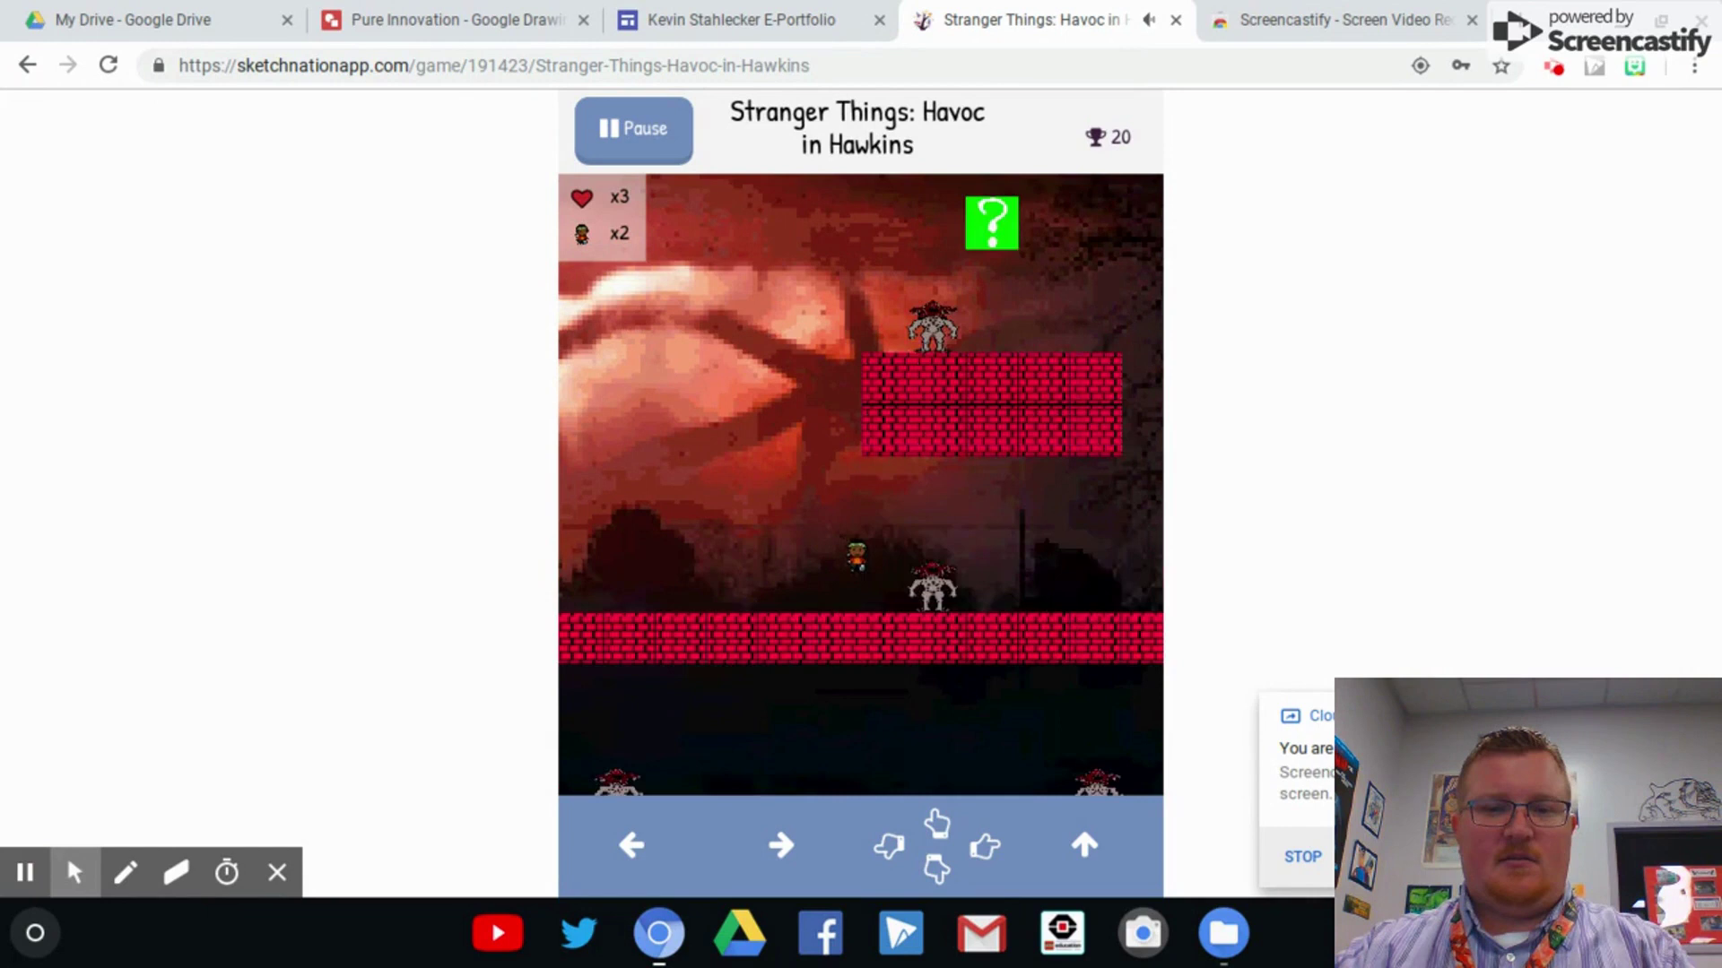
{"action": "key", "text": "Right"}
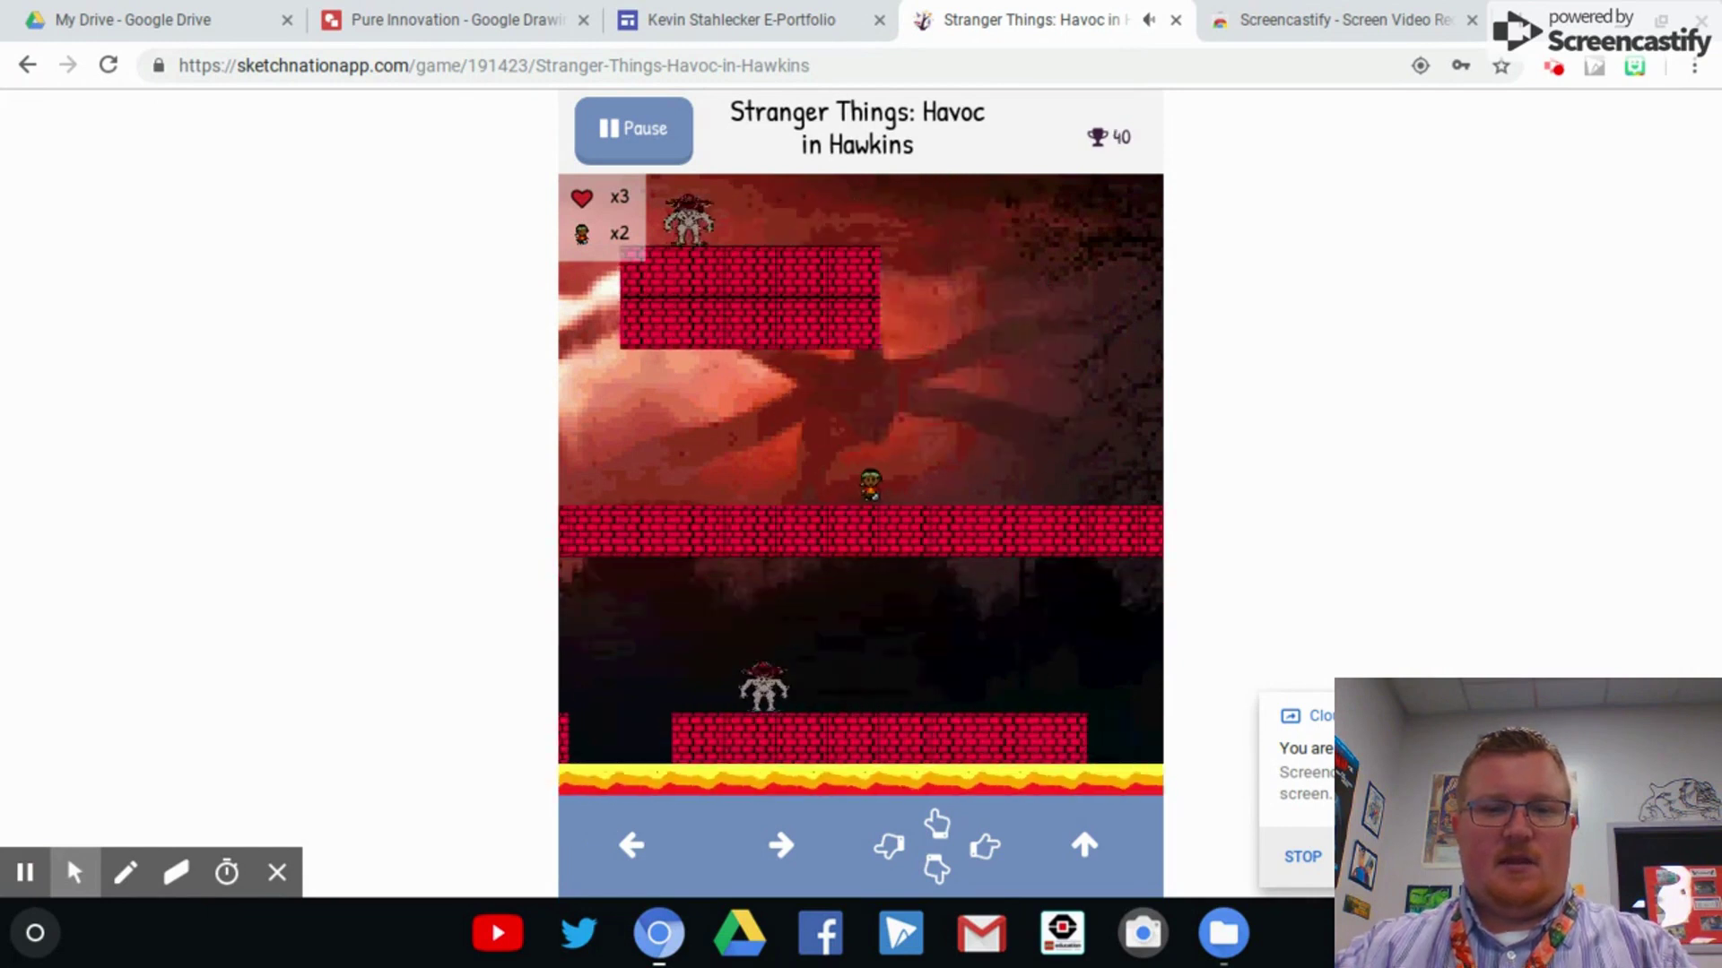
{"action": "key", "text": "Right"}
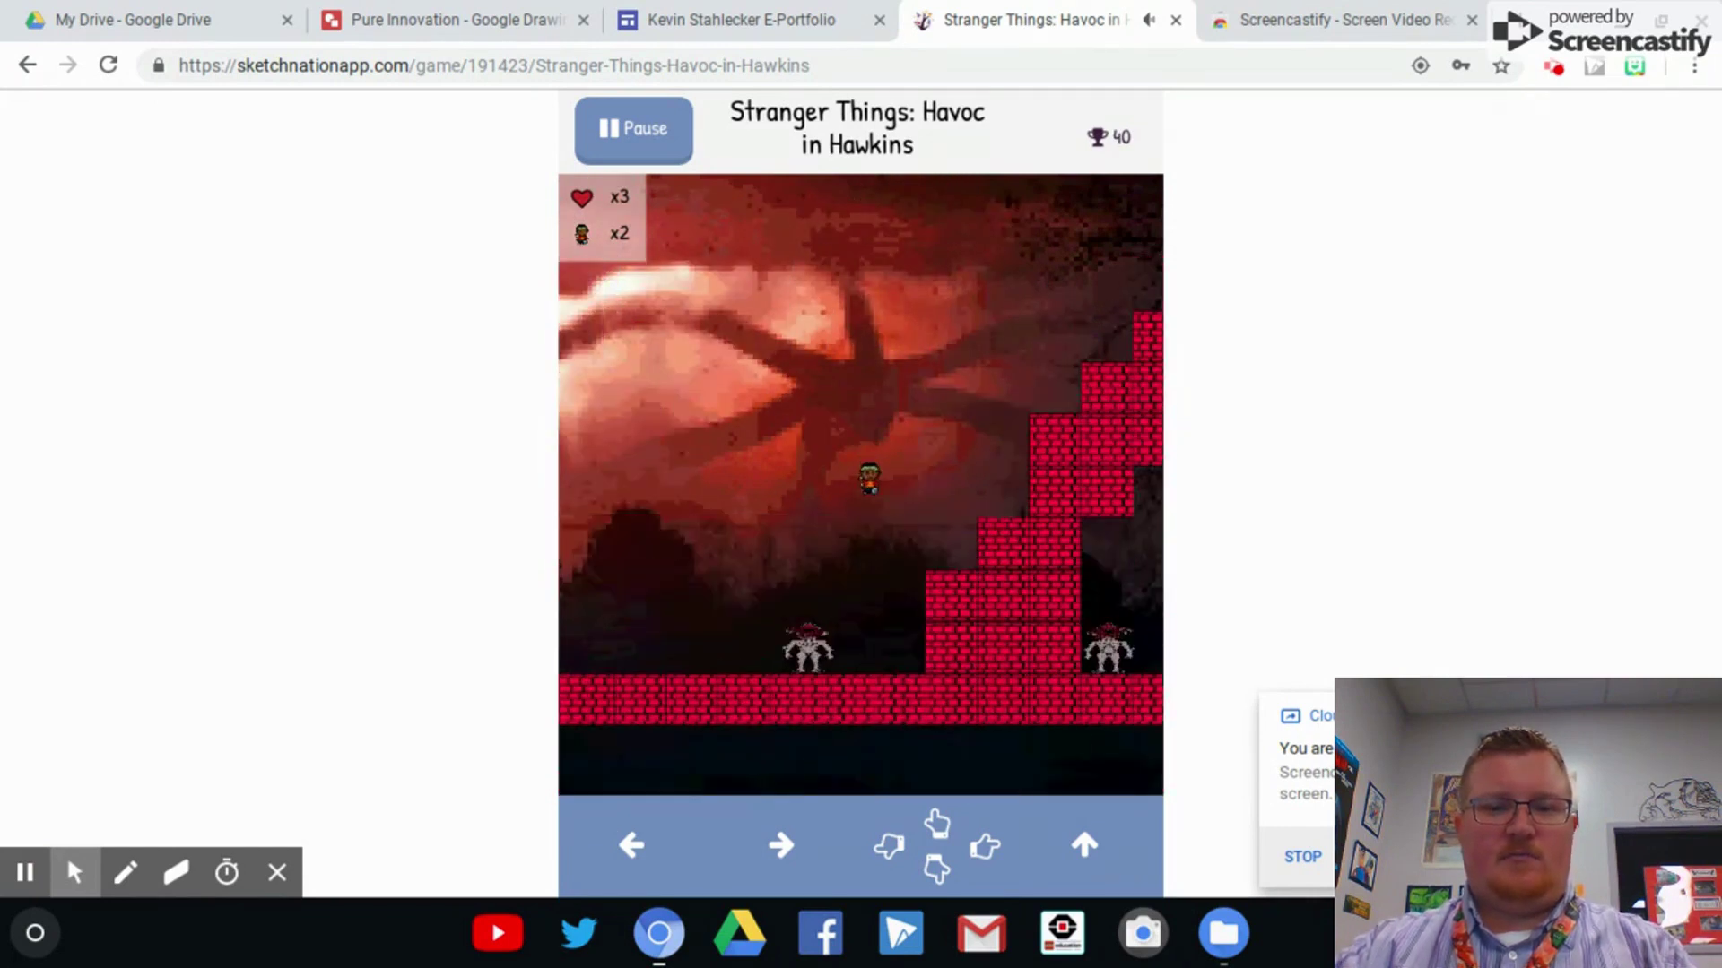
{"action": "key", "text": "Right"}
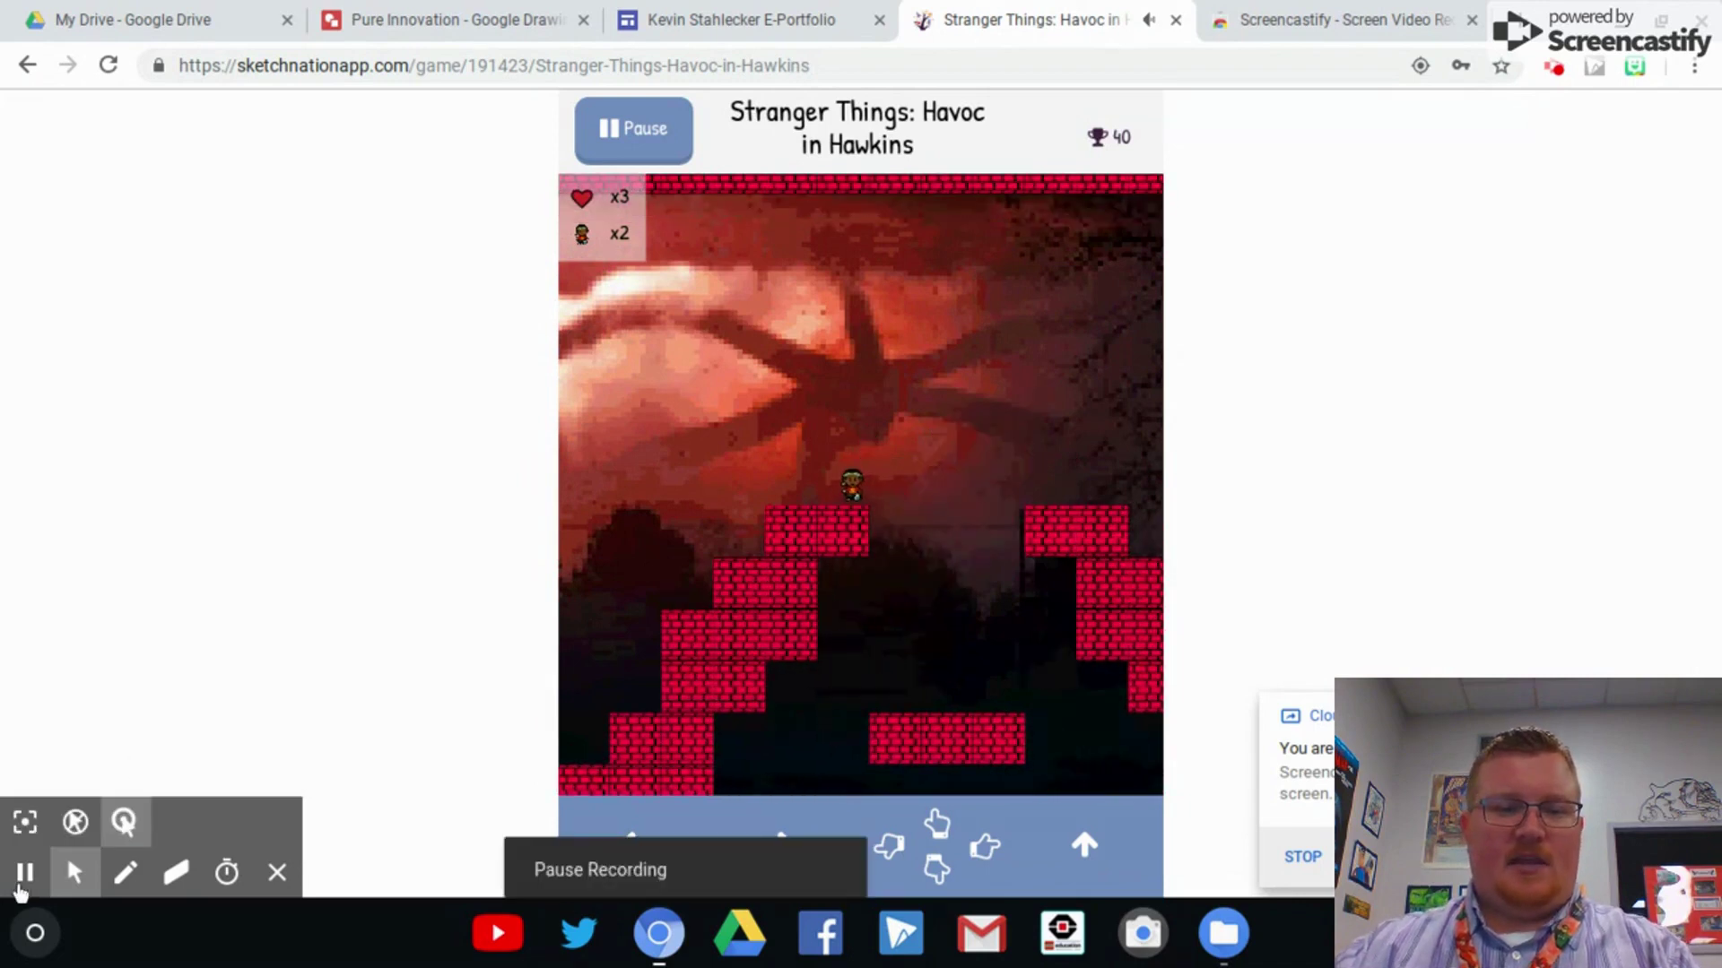
{"action": "left_click", "coordinate": [30, 872]}
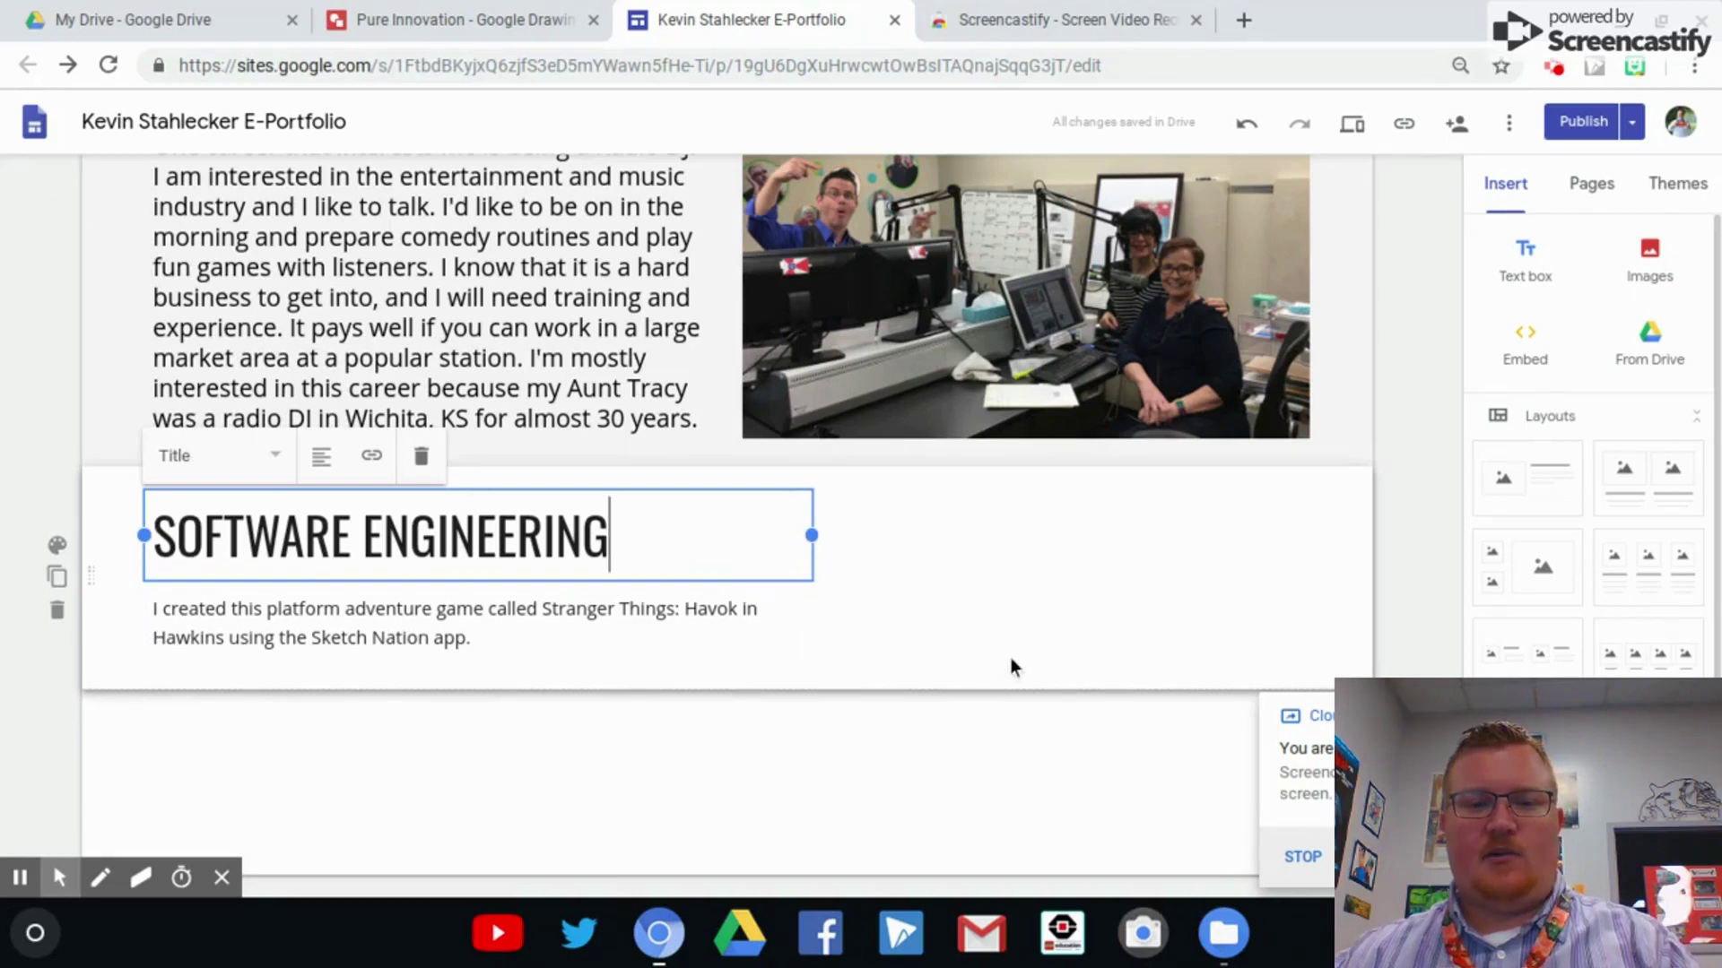
Switch to the My Drive - Google Drive browser tab.
{"action": "left_click", "coordinate": [201, 17]}
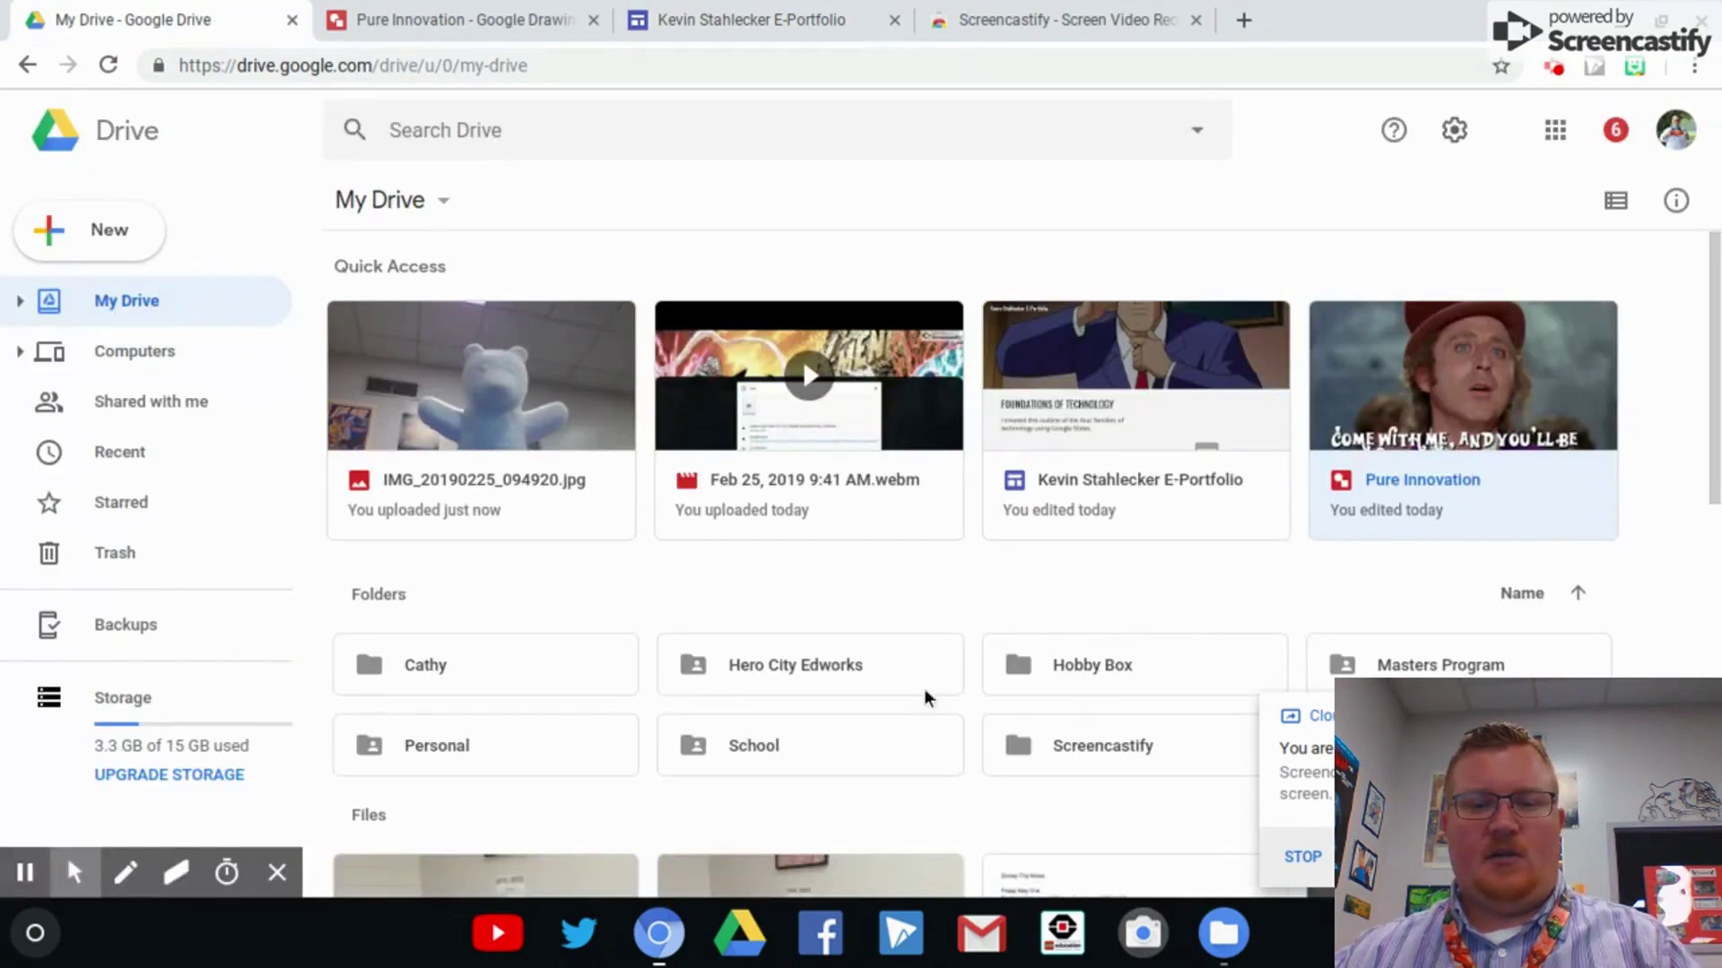
Turn on link sharing for Feb 25, 2019 10:08 AM.webm in the Screencastify folder.
{"action": "left_click", "coordinate": [1082, 767]}
{"action": "double_click", "coordinate": [1082, 768]}
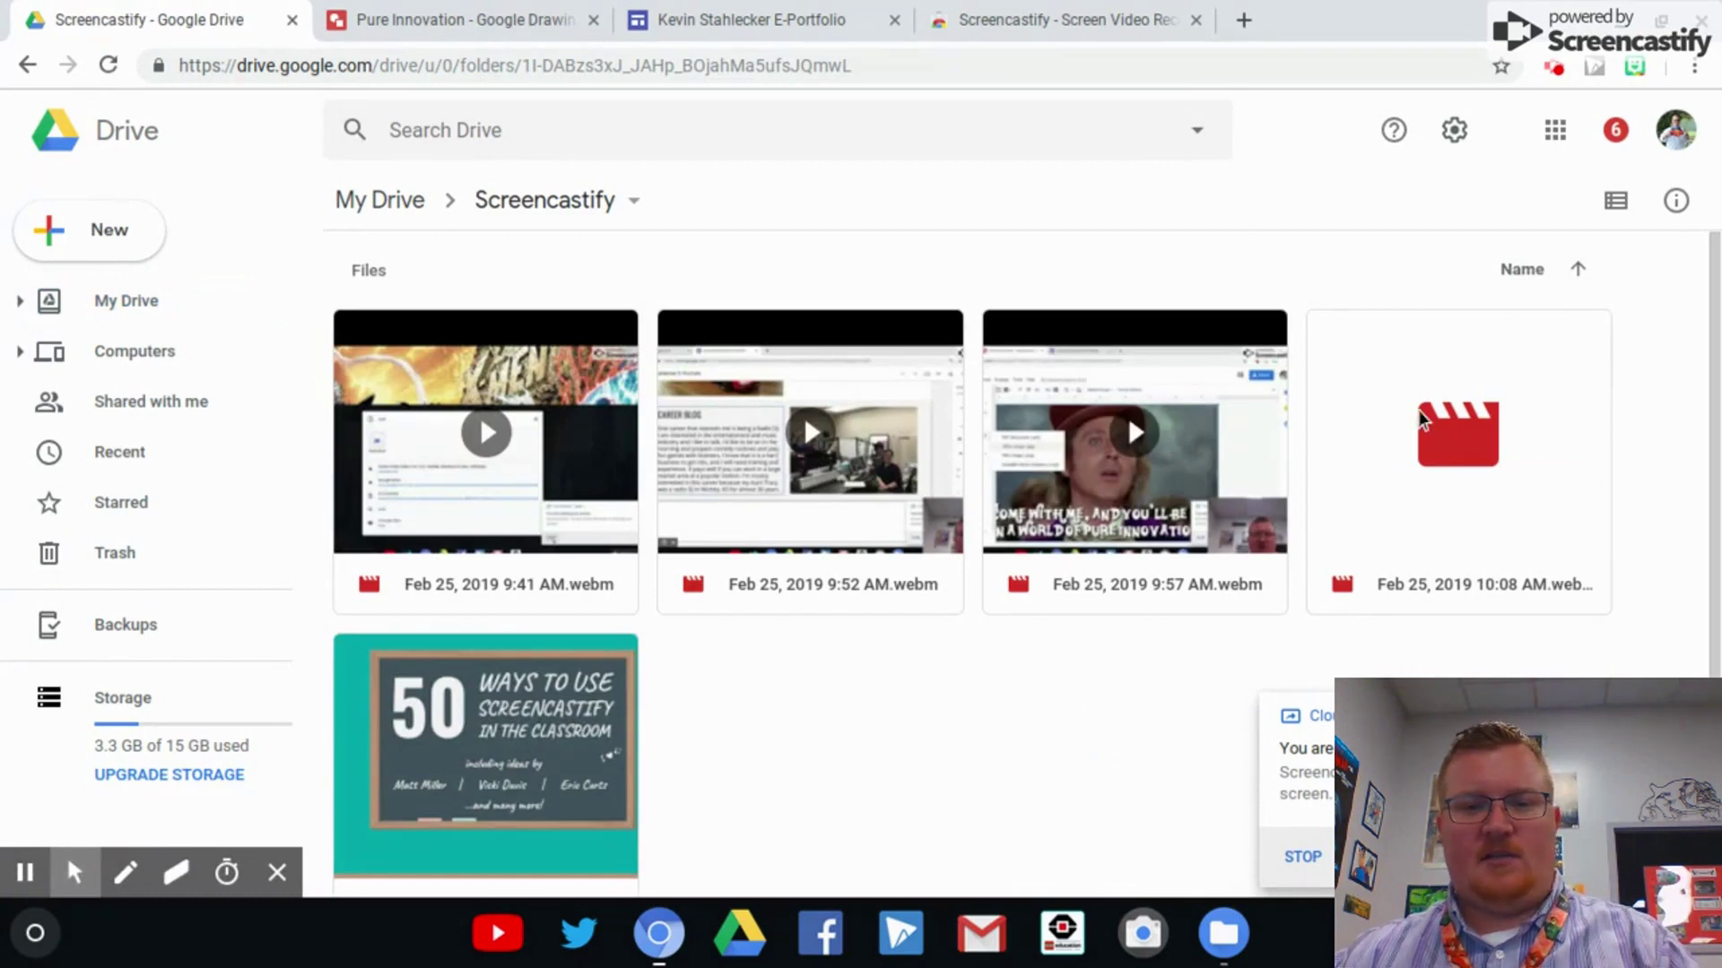
{"action": "left_click", "coordinate": [1528, 414]}
{"action": "right_click", "coordinate": [1528, 414]}
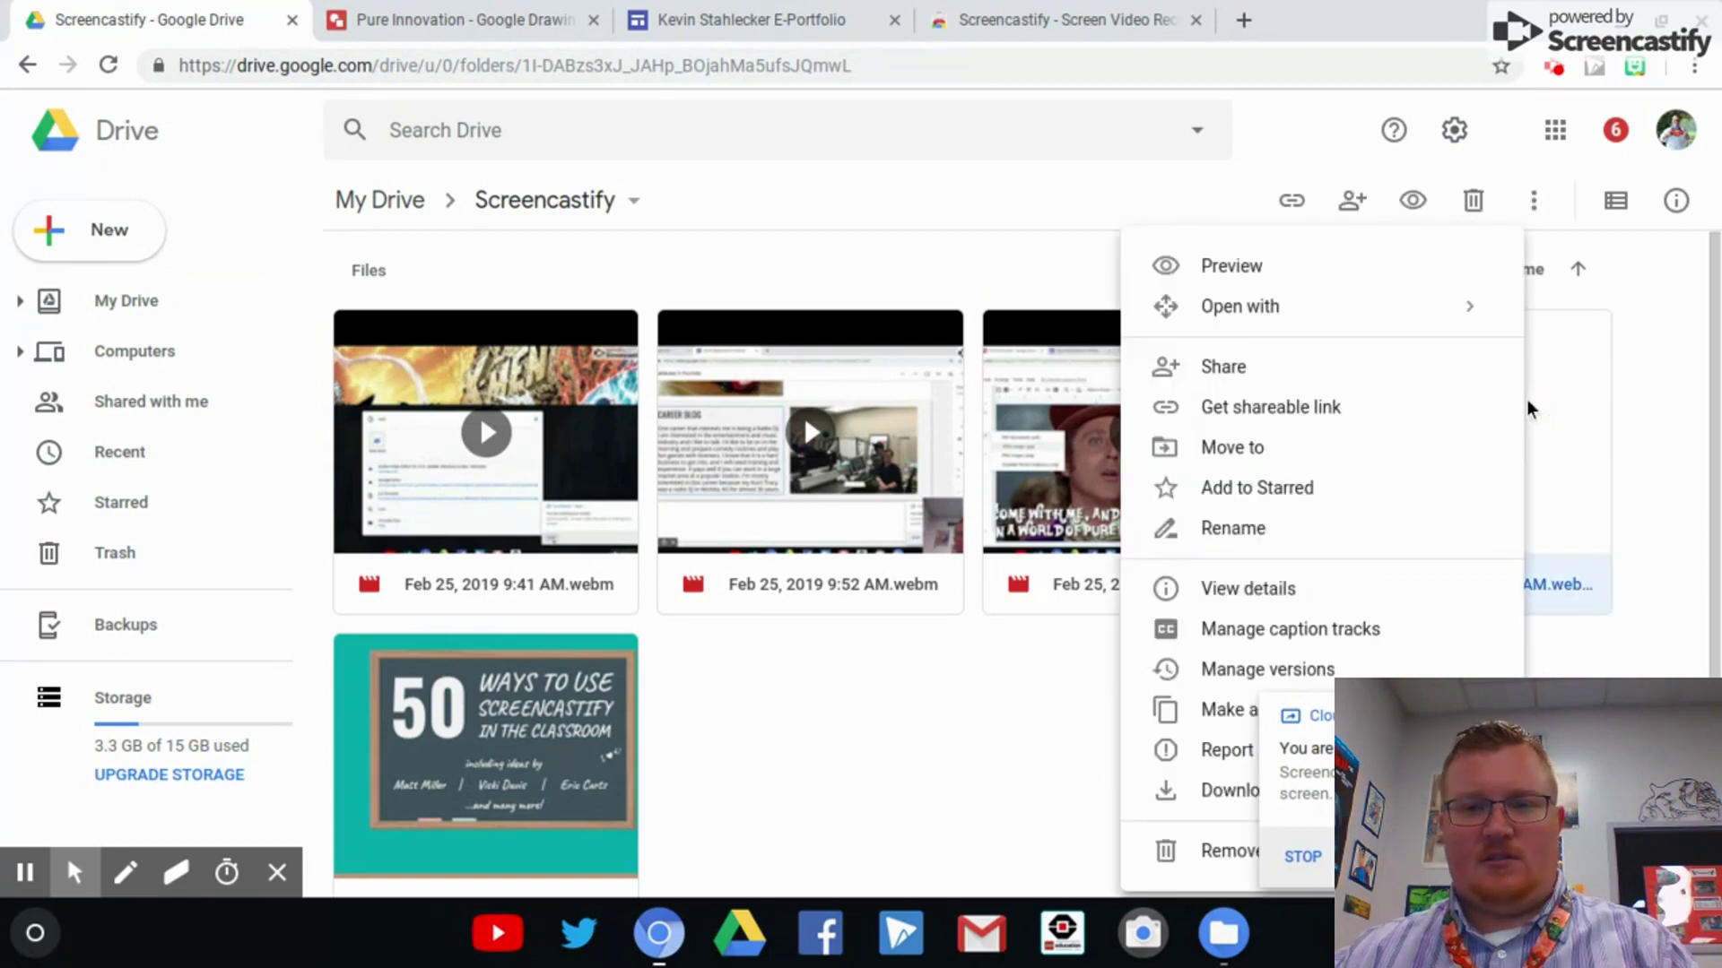
{"action": "left_click", "coordinate": [1301, 414]}
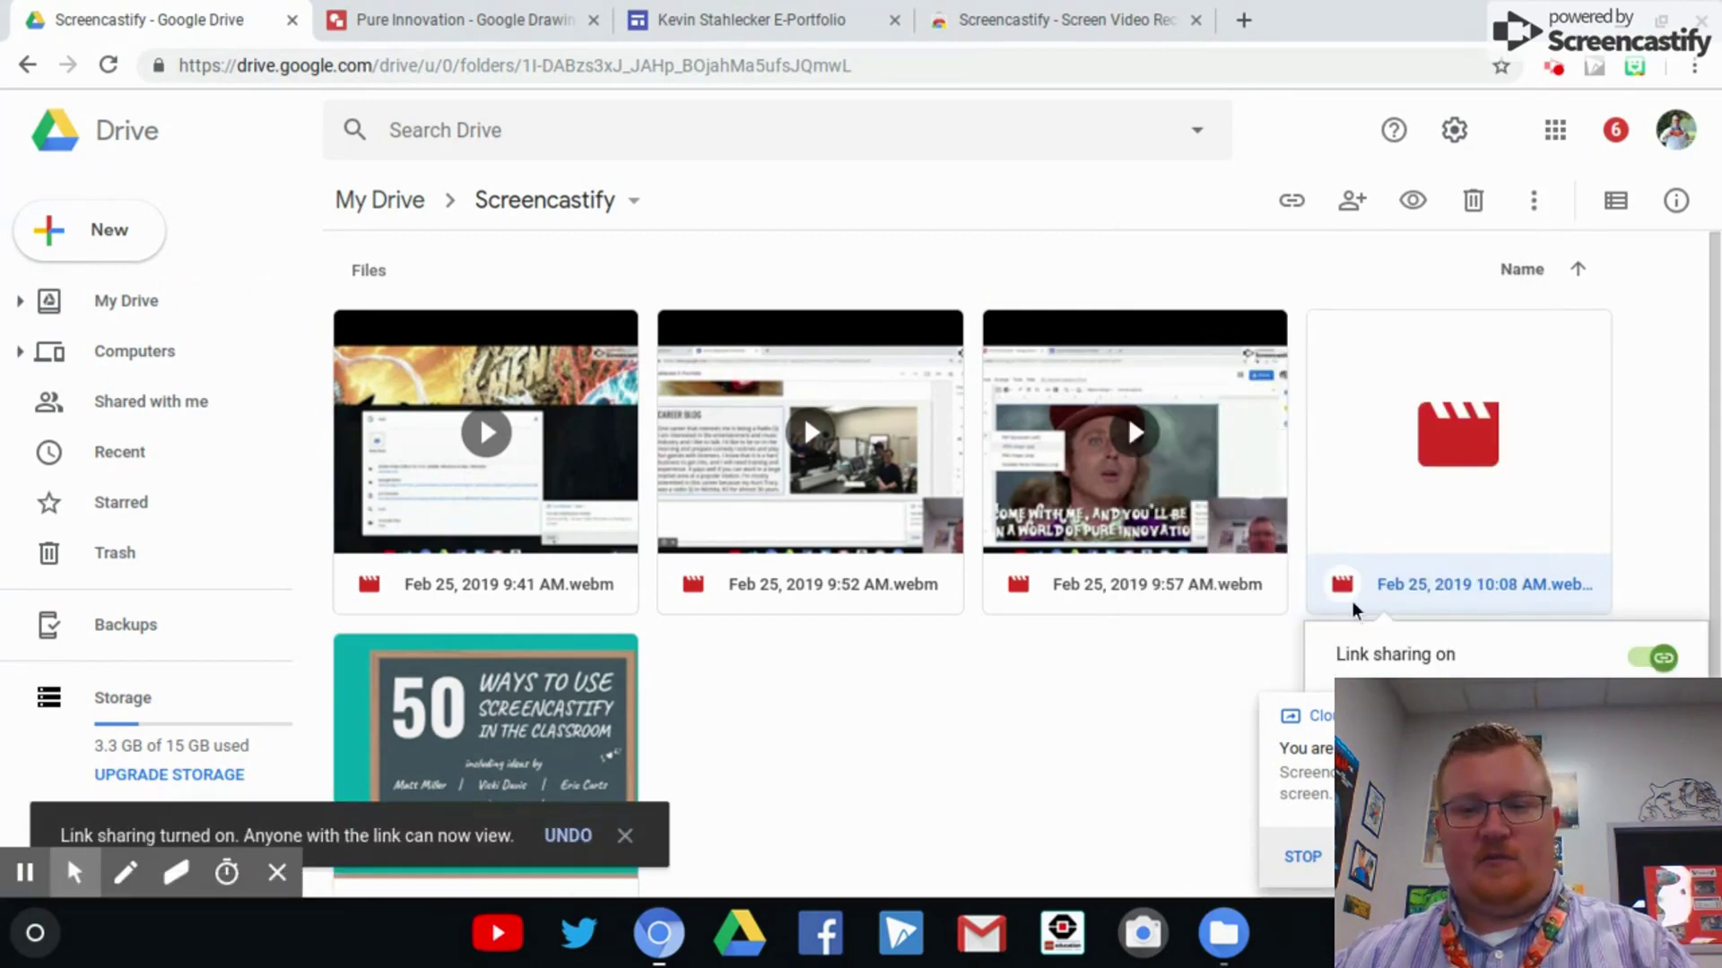
{"action": "left_click", "coordinate": [1555, 572]}
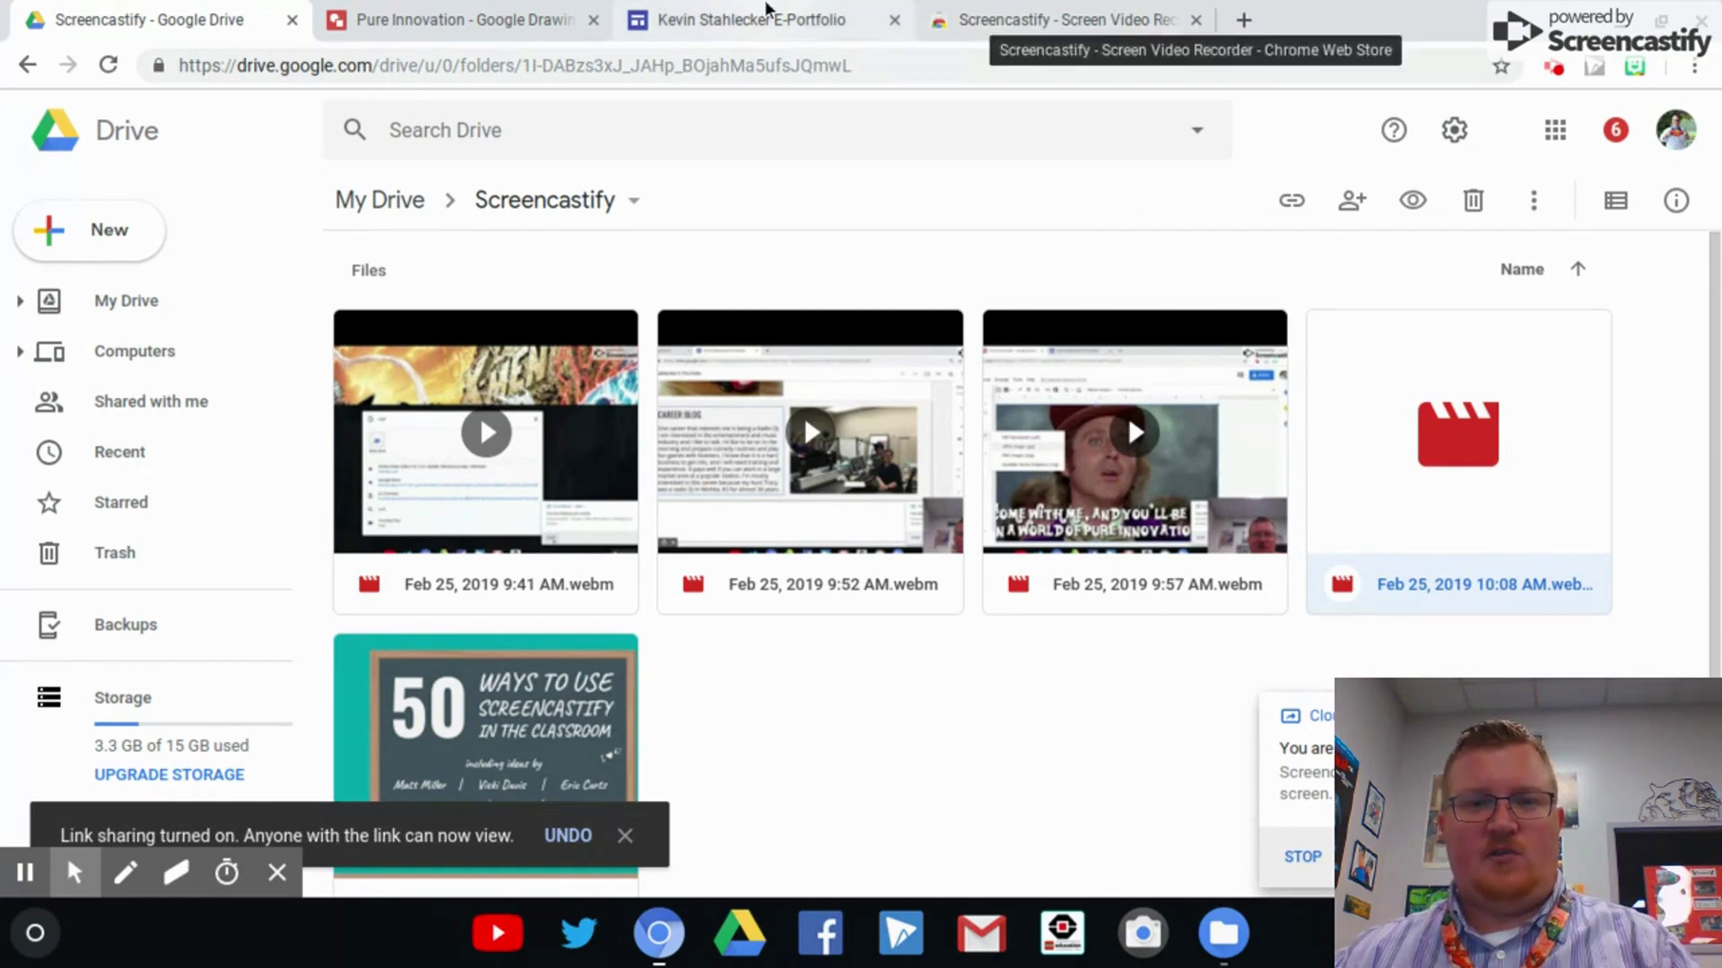
In the site editor, select the Software Engineering section and browse Drive's Screencastify folder.
{"action": "left_click", "coordinate": [767, 11]}
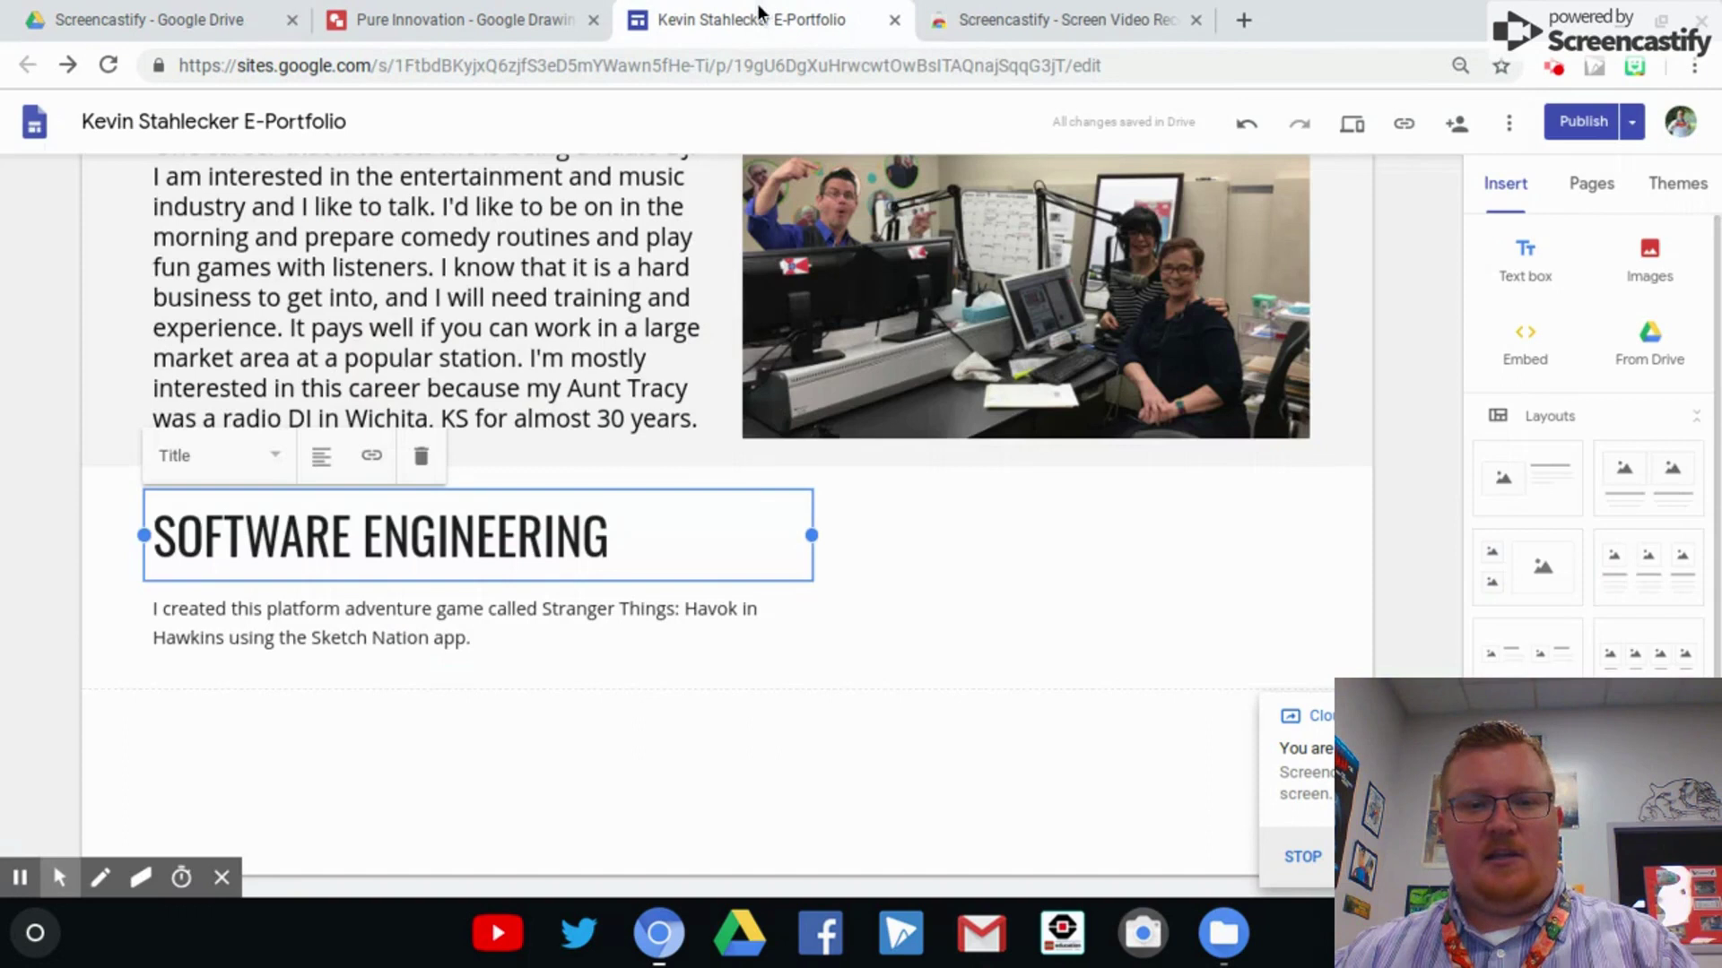
{"action": "left_click", "coordinate": [976, 589]}
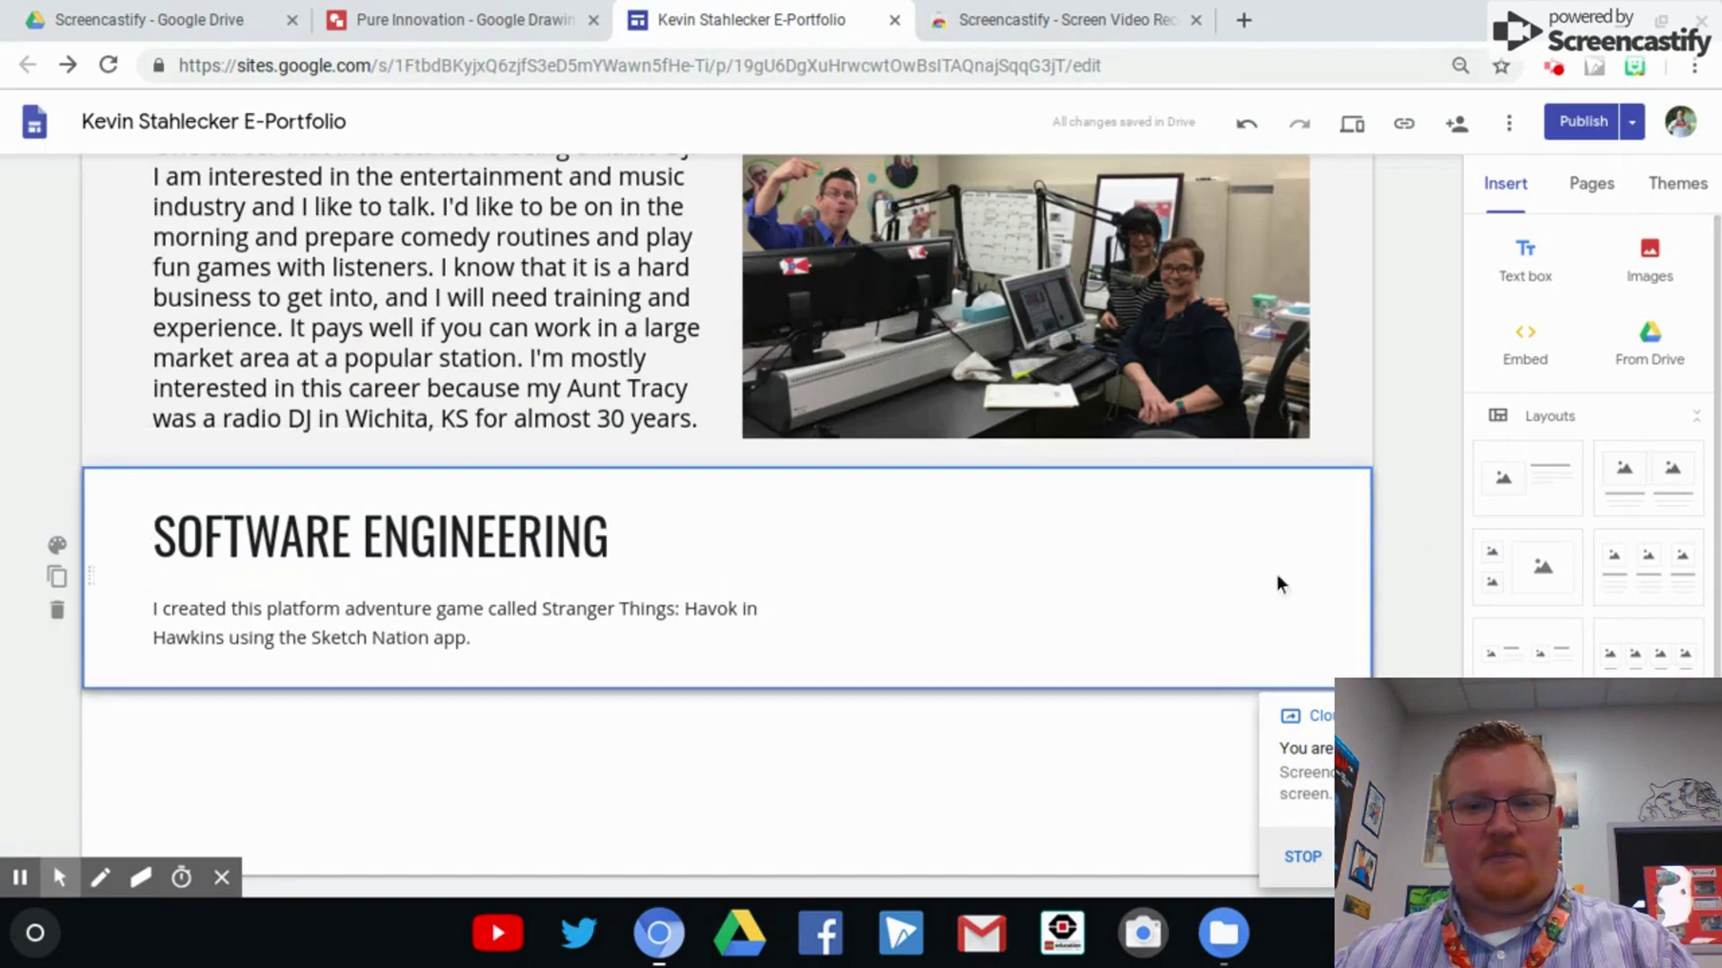
{"action": "left_click", "coordinate": [1643, 360]}
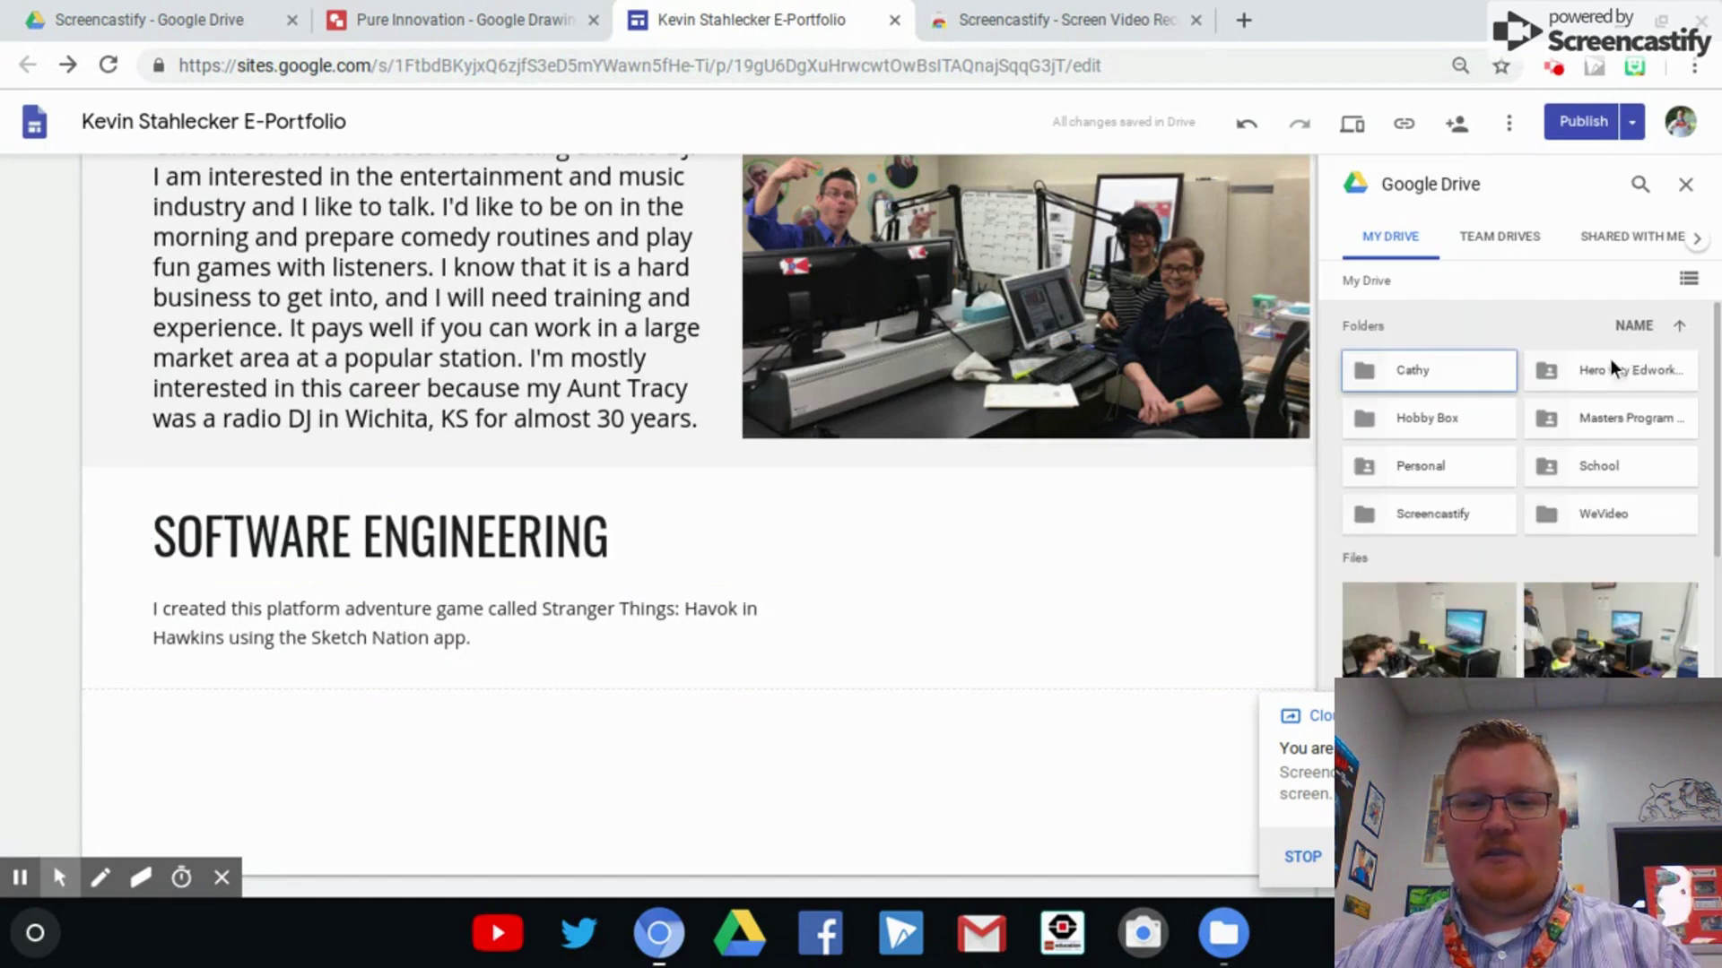
{"action": "left_click", "coordinate": [1420, 520]}
{"action": "left_click", "coordinate": [1422, 518]}
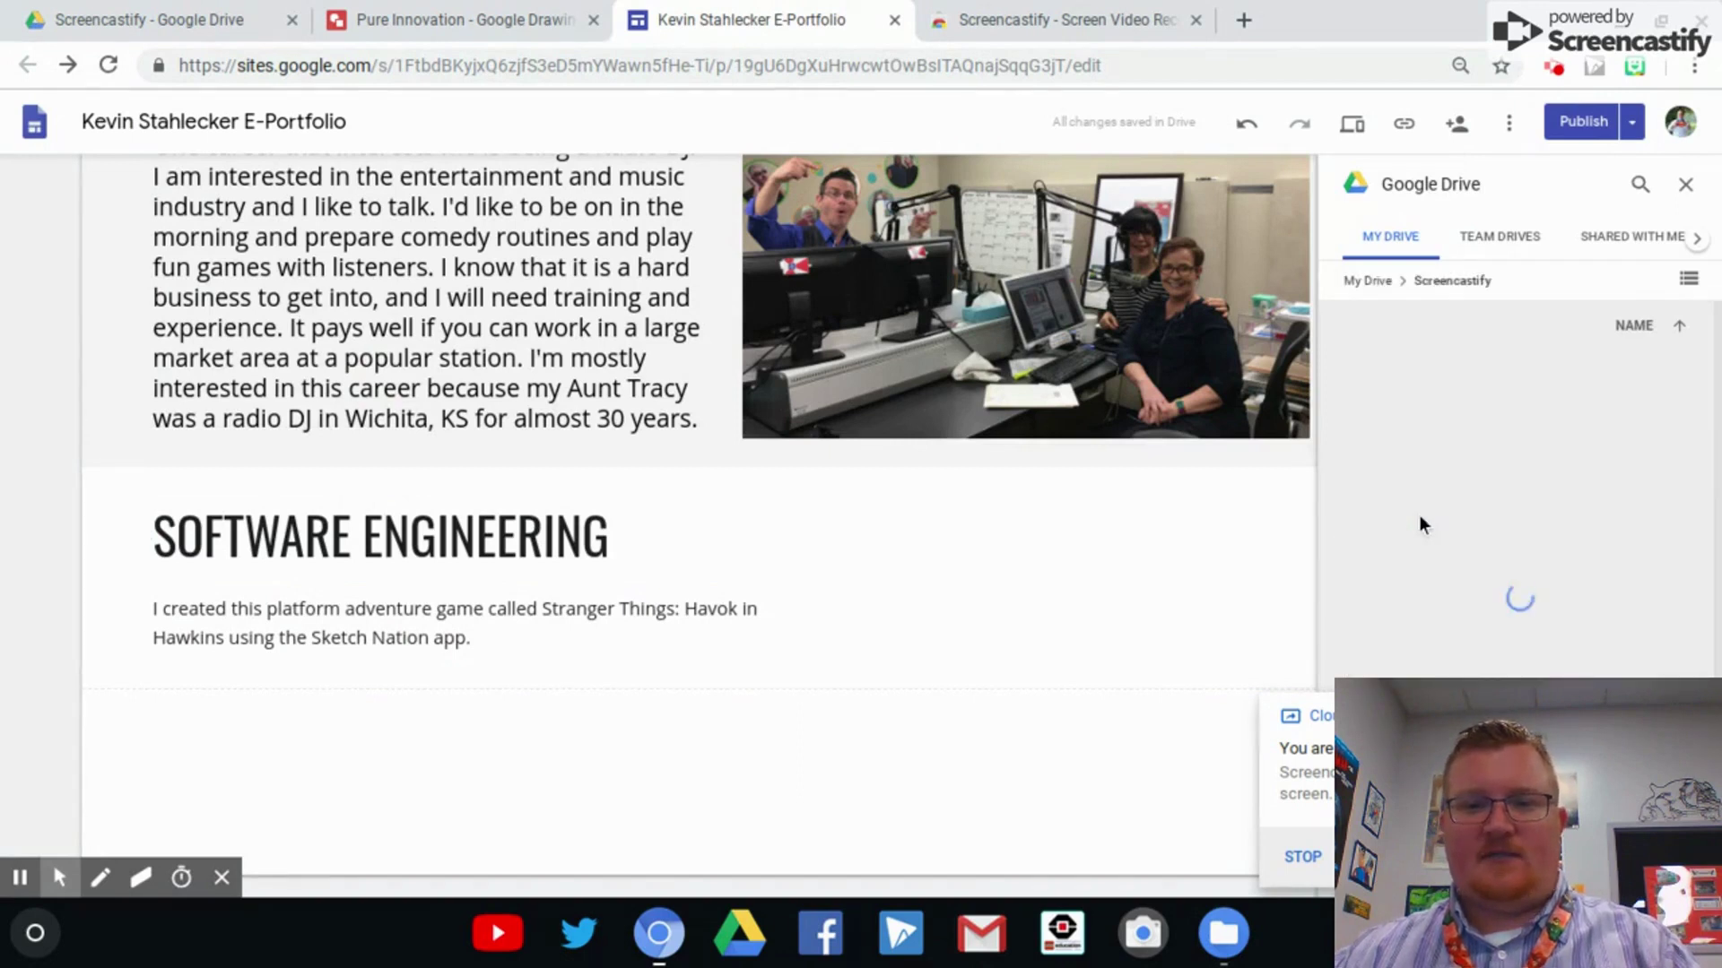
Drag the 10:08 gameplay video below the Software Engineering text.
{"action": "scroll", "coordinate": [1515, 555], "scroll_direction": "down", "scroll_amount": 1}
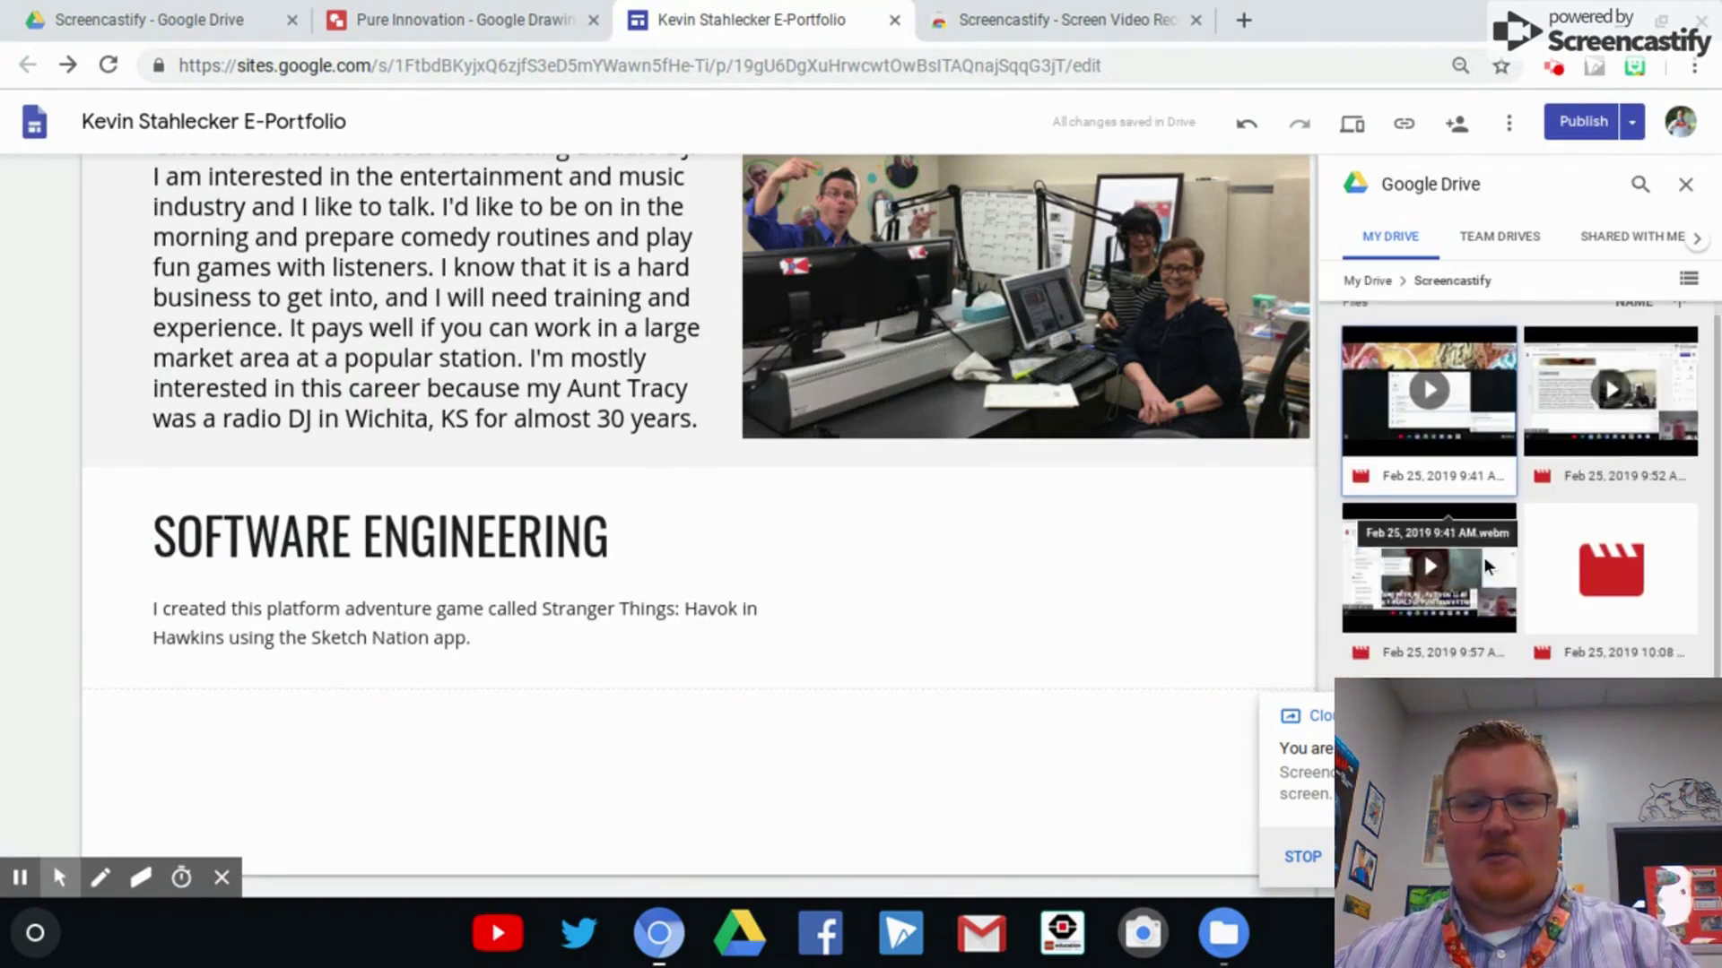
{"action": "left_click", "coordinate": [1611, 574]}
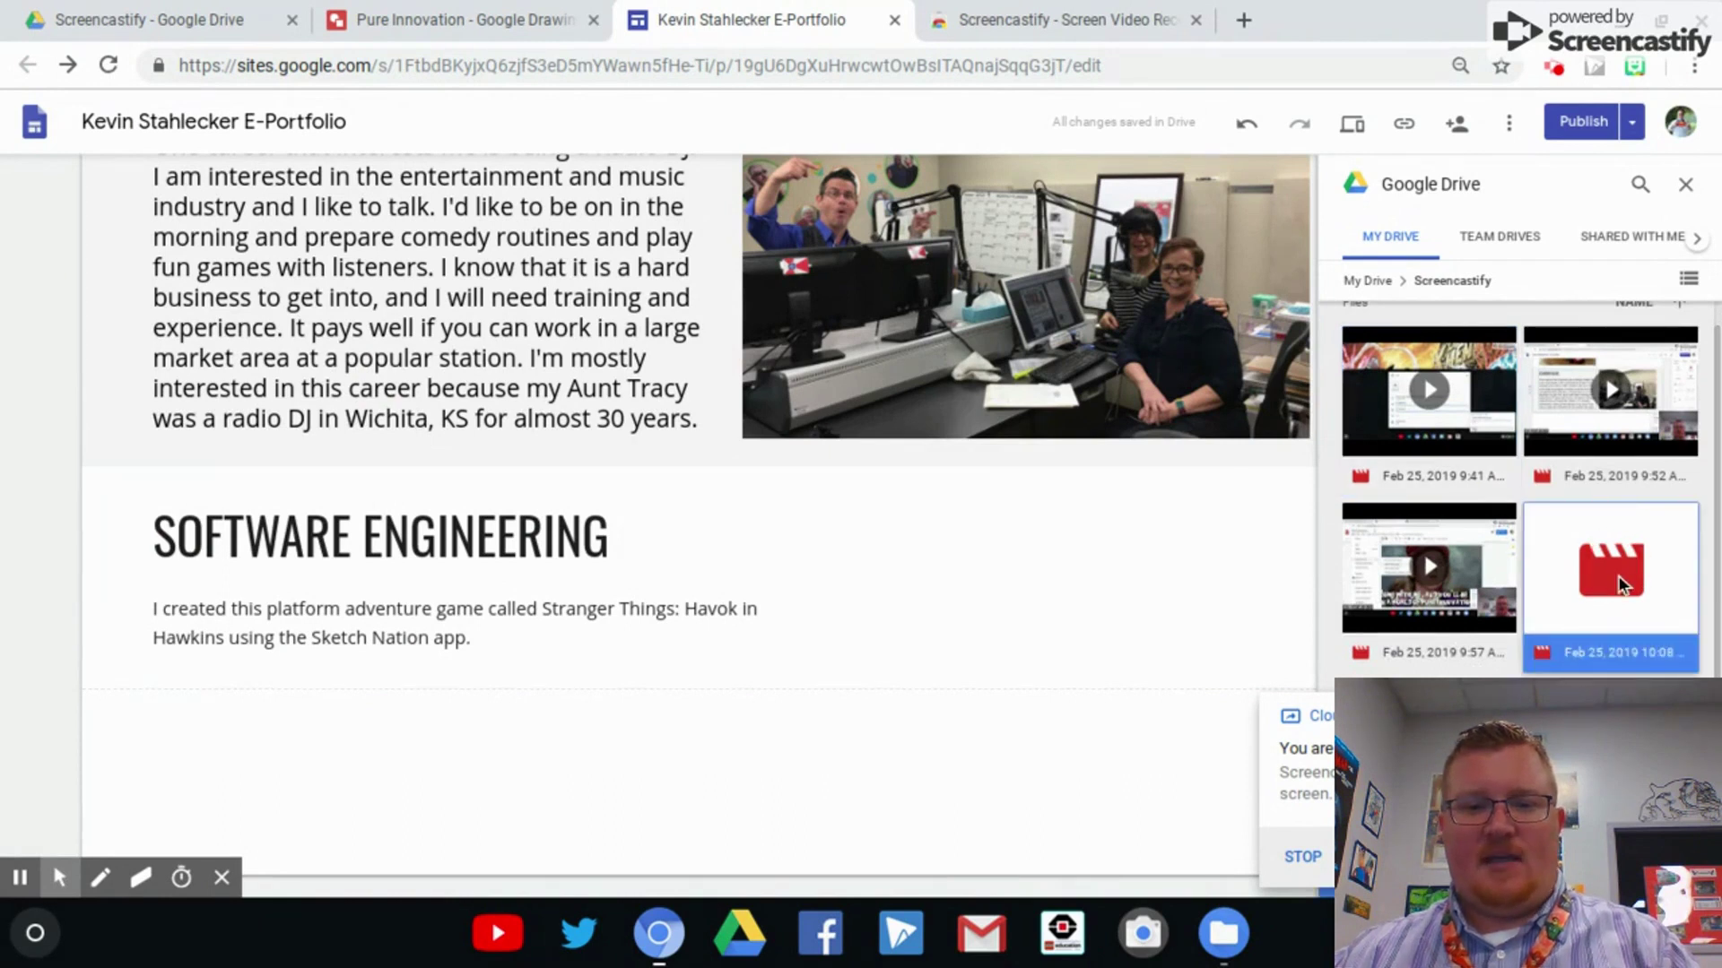
{"action": "left_click_drag", "start_coordinate": [1620, 585], "coordinate": [1076, 607]}
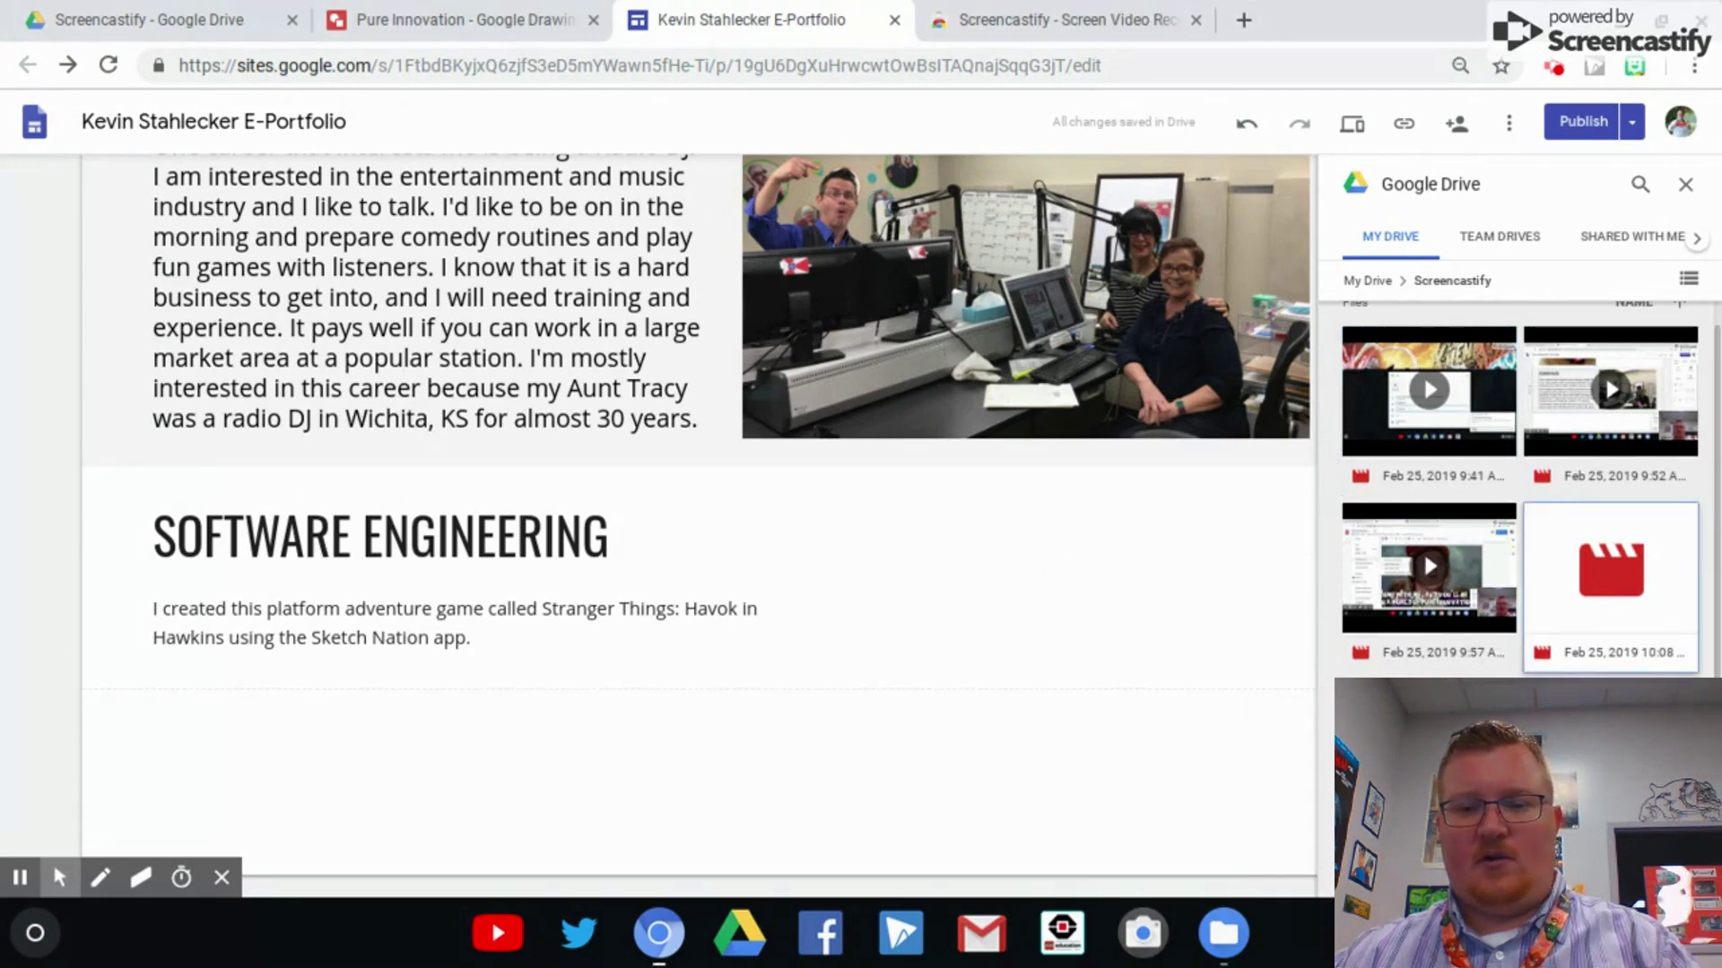
{"action": "left_click", "coordinate": [1618, 597]}
{"action": "left_click_drag", "start_coordinate": [1618, 596], "coordinate": [1399, 866]}
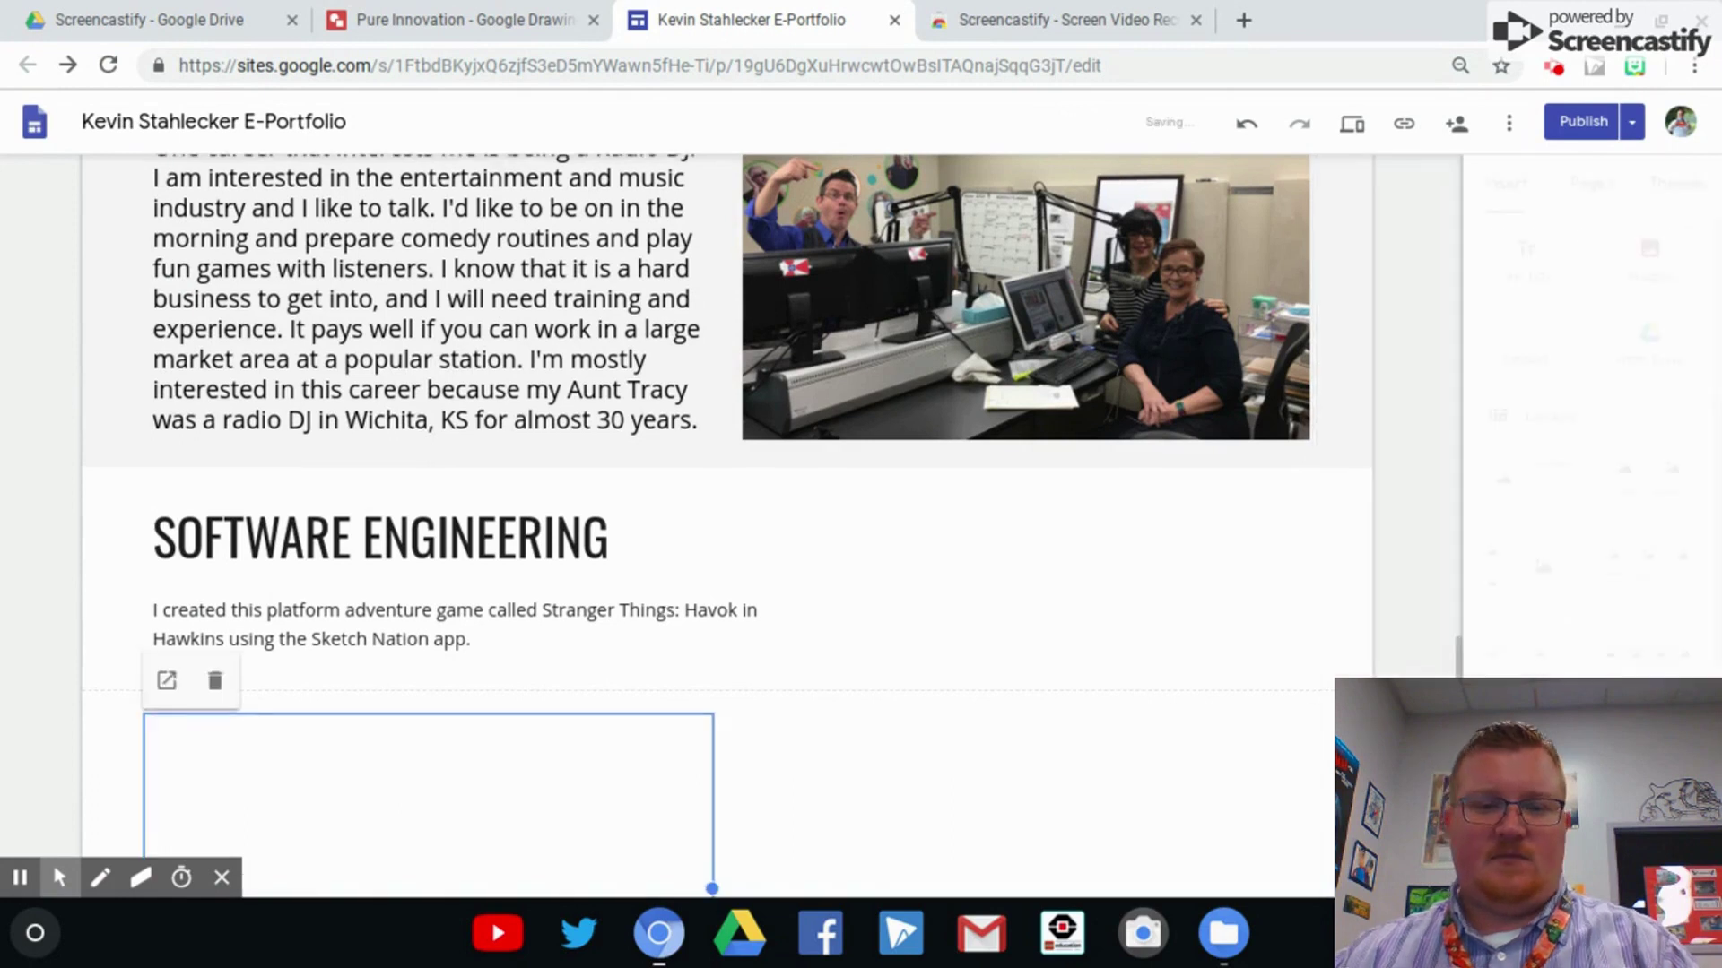
Move the gameplay video to the left of the Software Engineering text and publish the site.
{"action": "scroll", "coordinate": [653, 615], "scroll_direction": "up", "scroll_amount": 1}
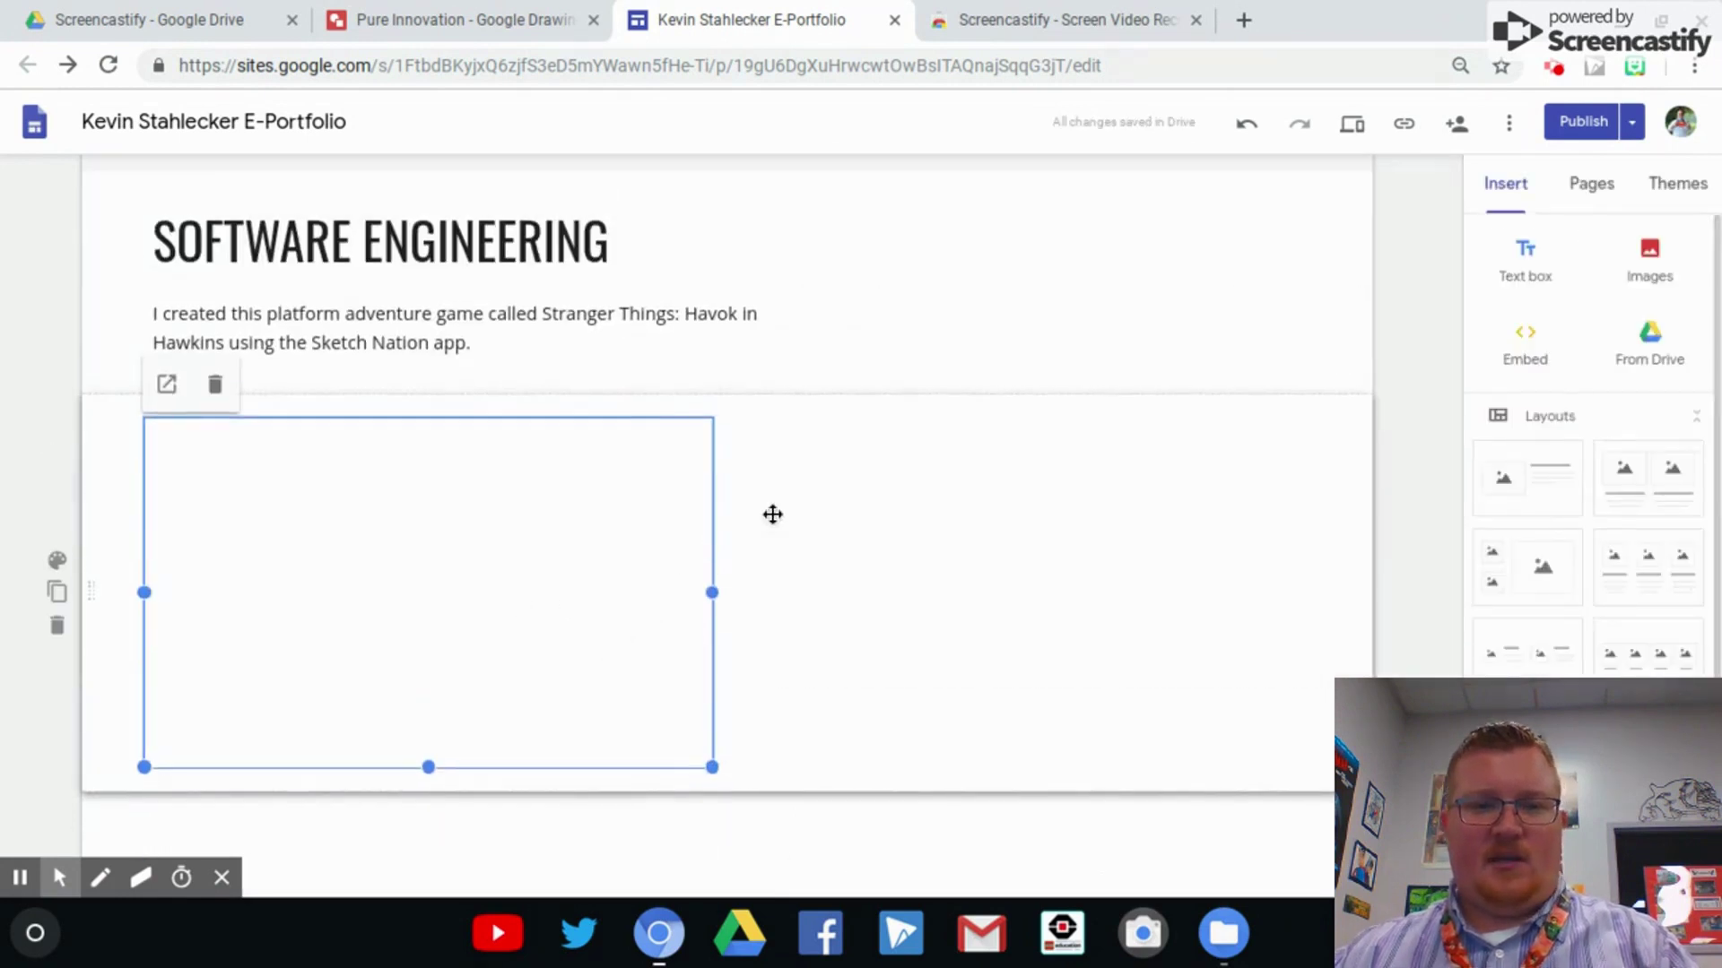
{"action": "left_click_drag", "start_coordinate": [511, 606], "coordinate": [987, 292]}
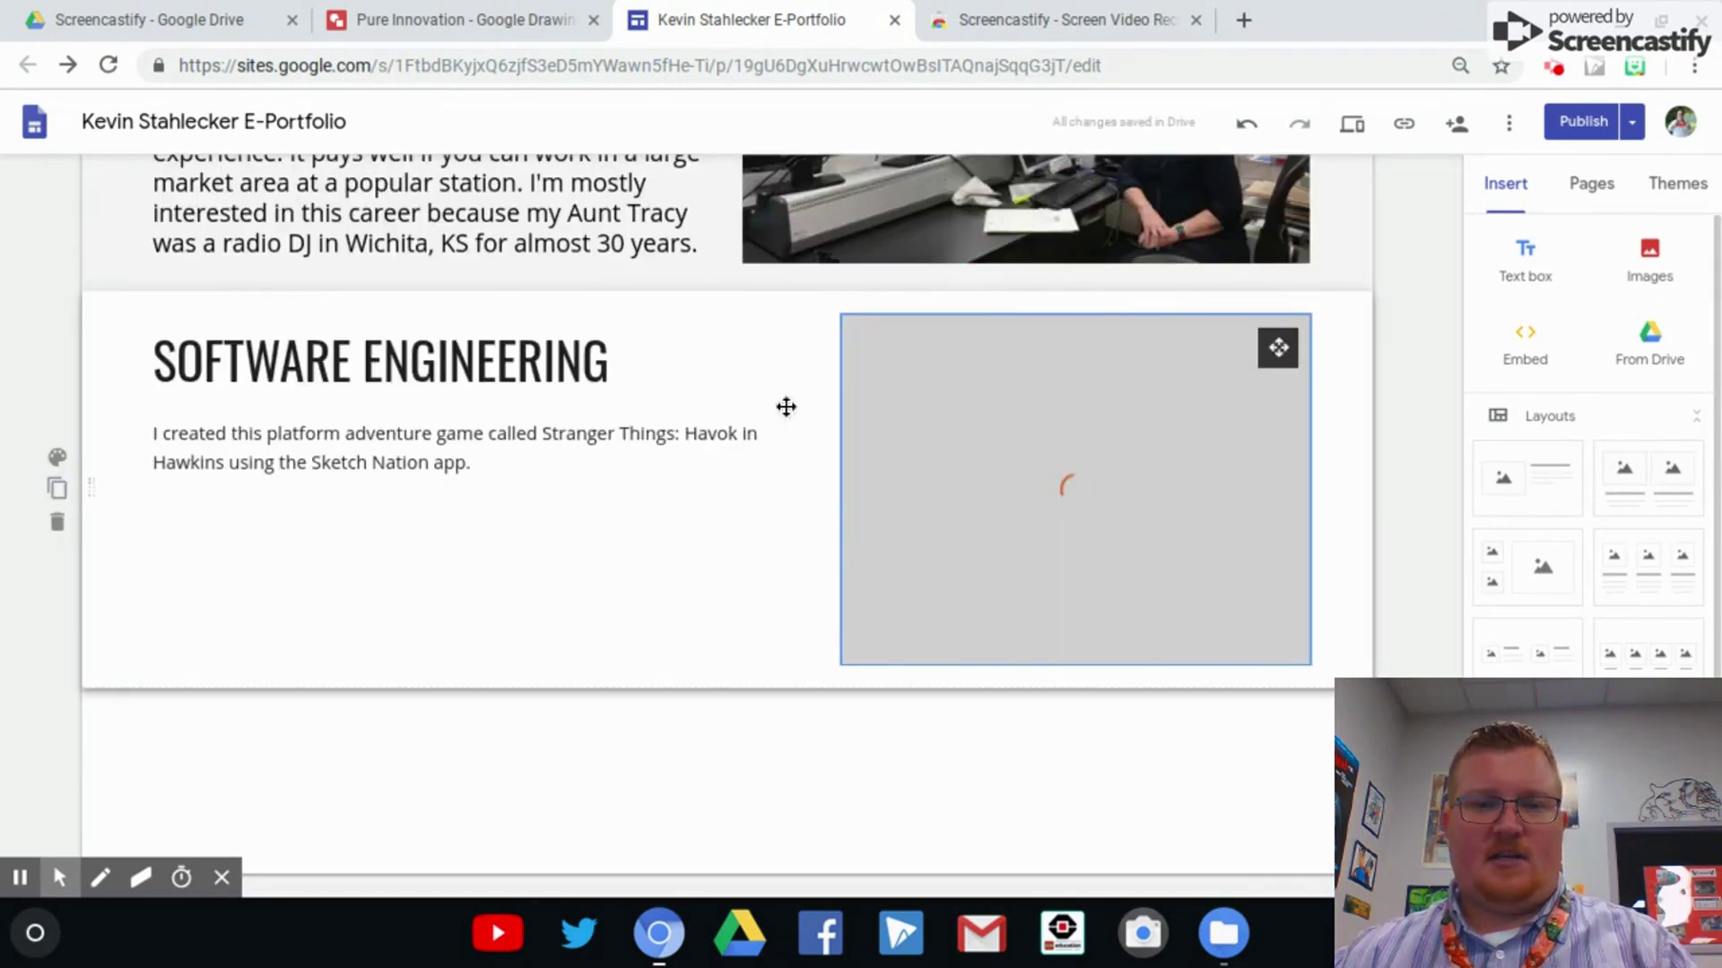
{"action": "left_click", "coordinate": [785, 407]}
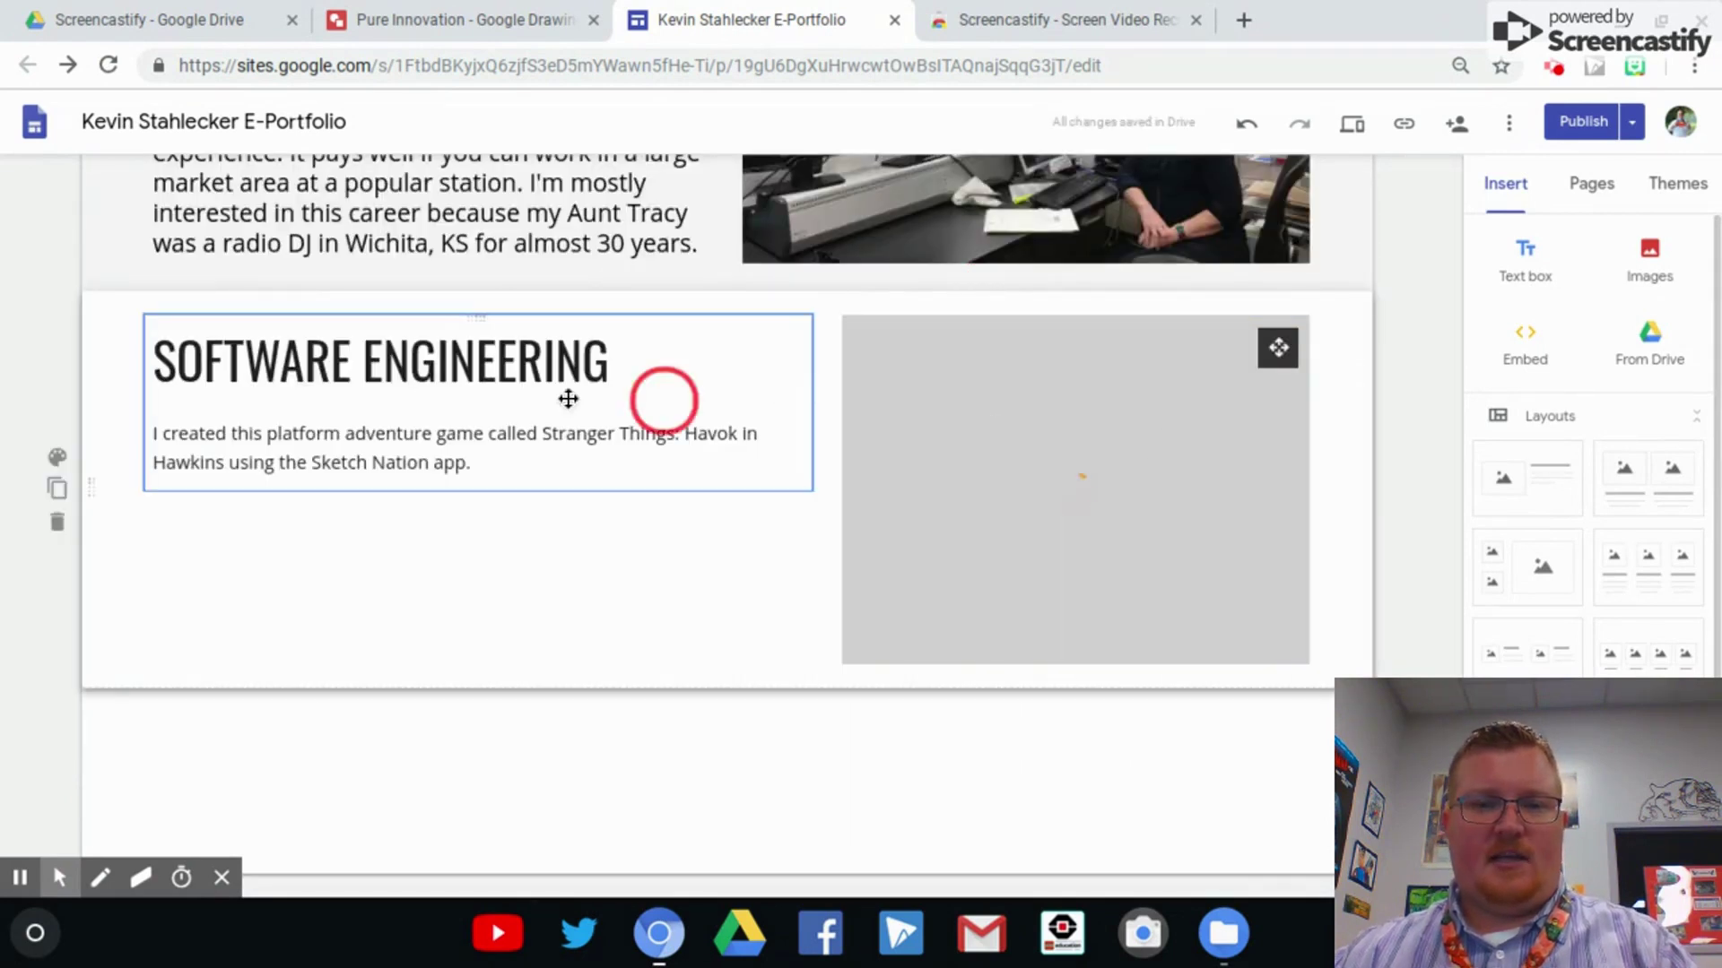
{"action": "left_click", "coordinate": [146, 368]}
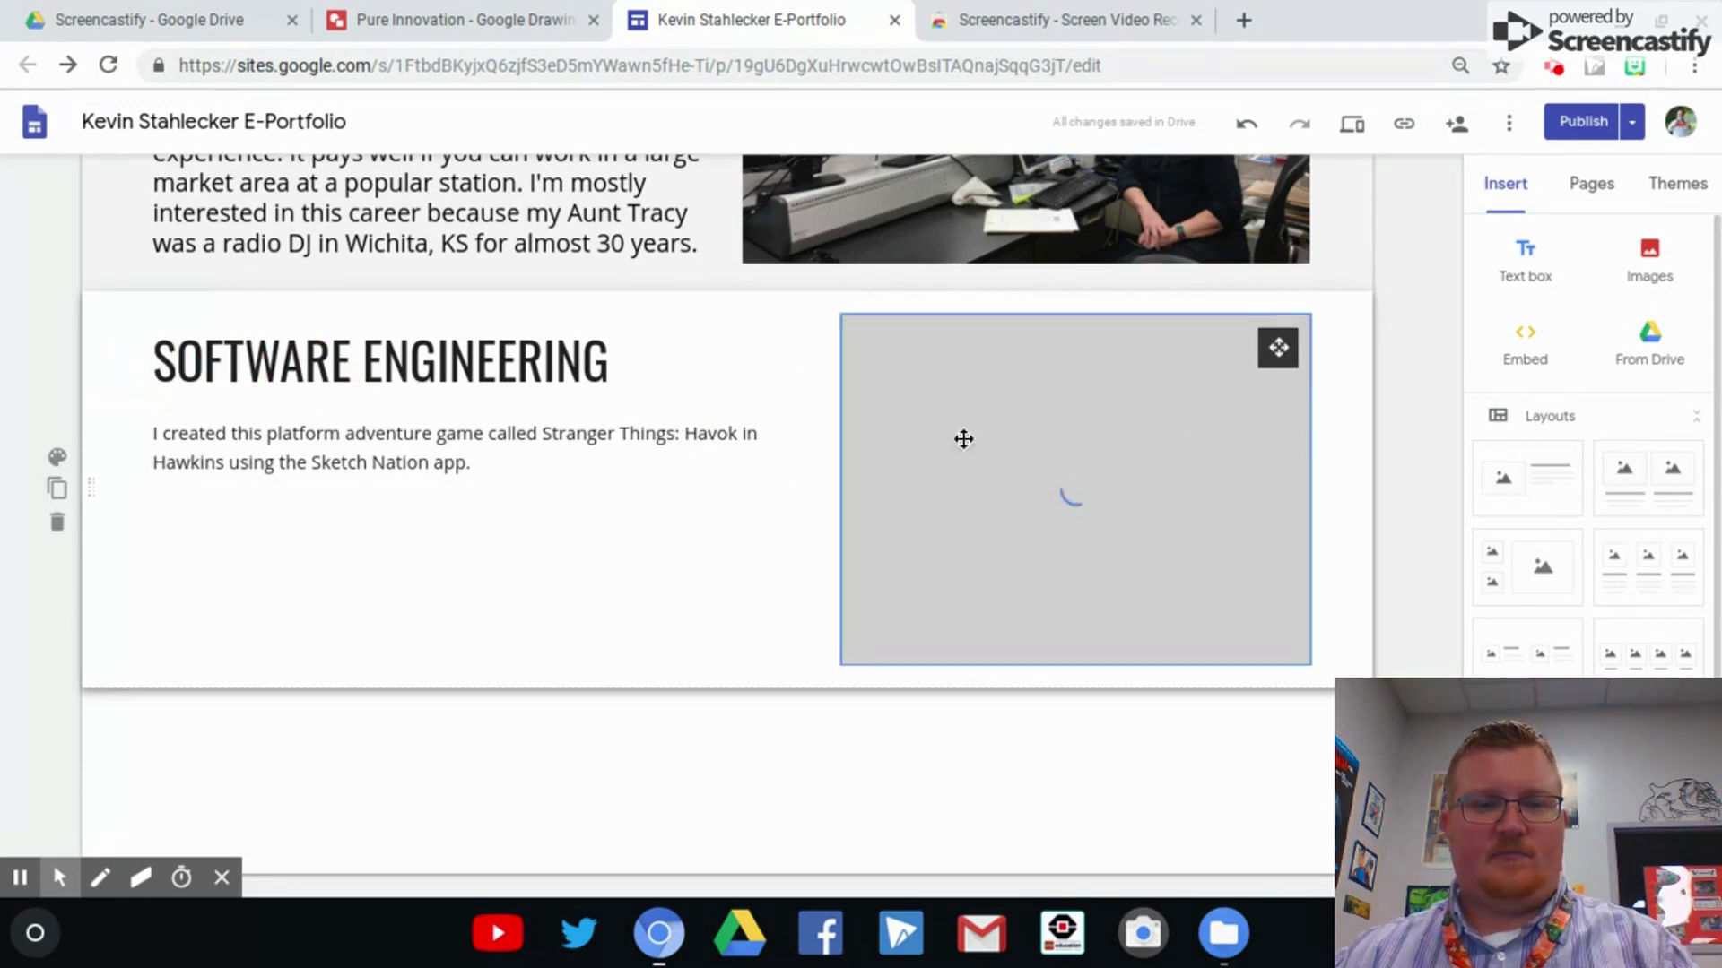
{"action": "left_click_drag", "start_coordinate": [960, 439], "coordinate": [129, 414]}
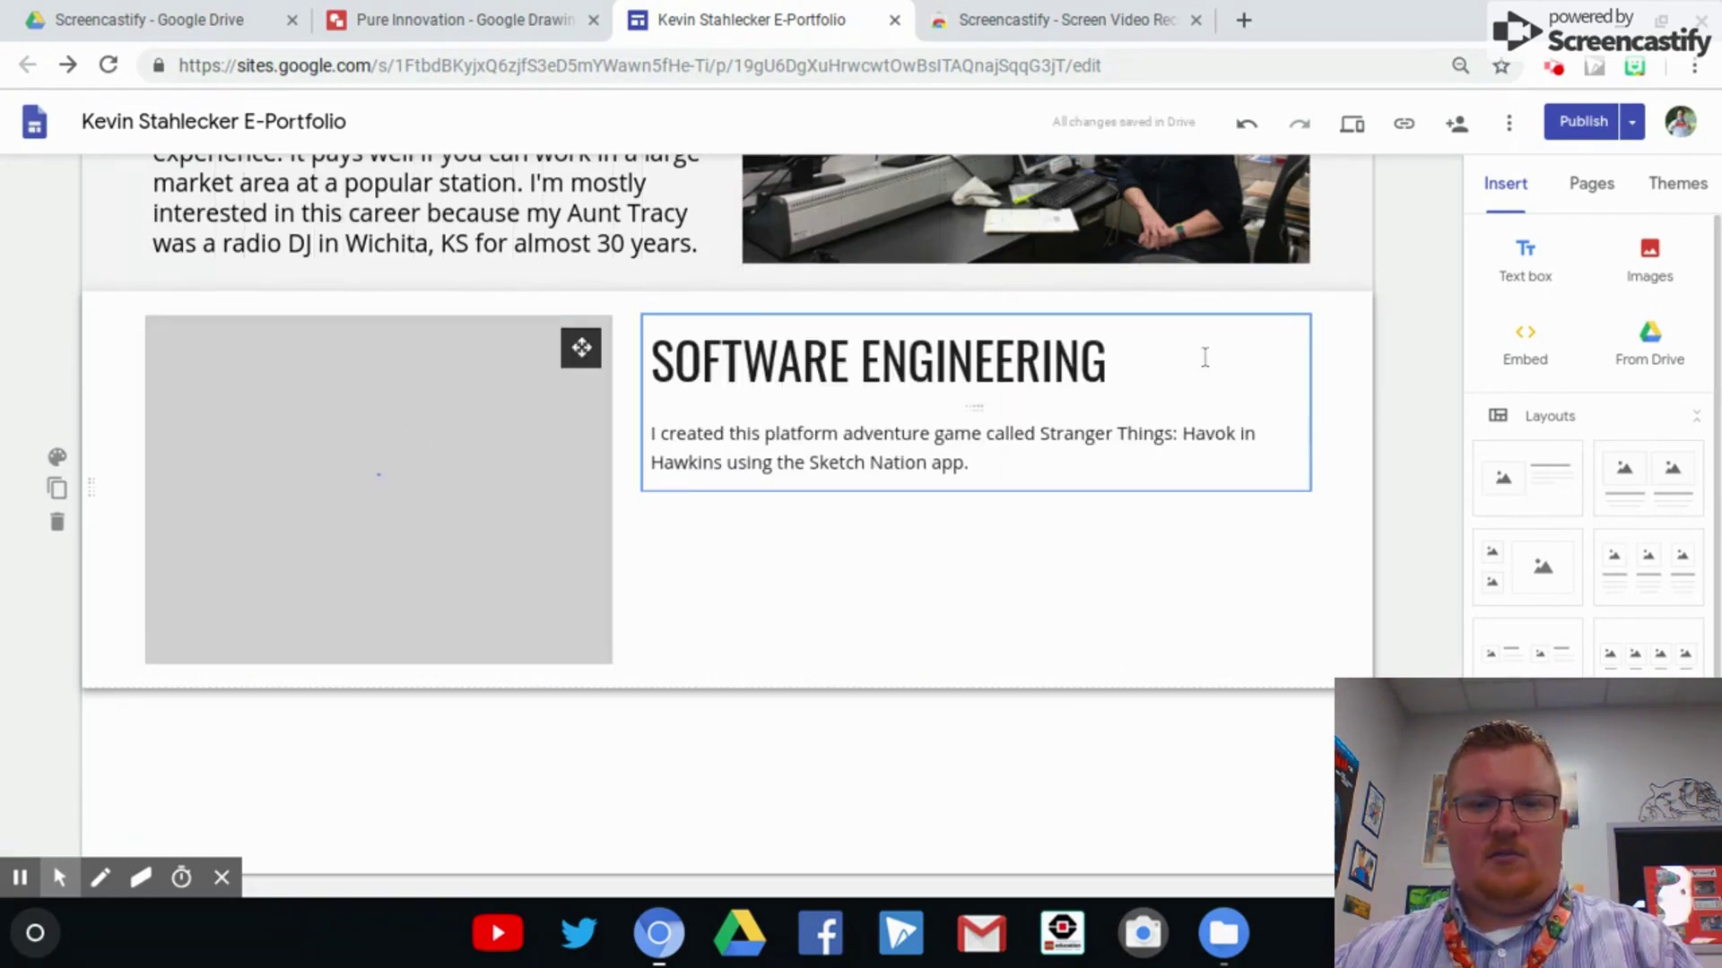
{"action": "left_click", "coordinate": [1580, 126]}
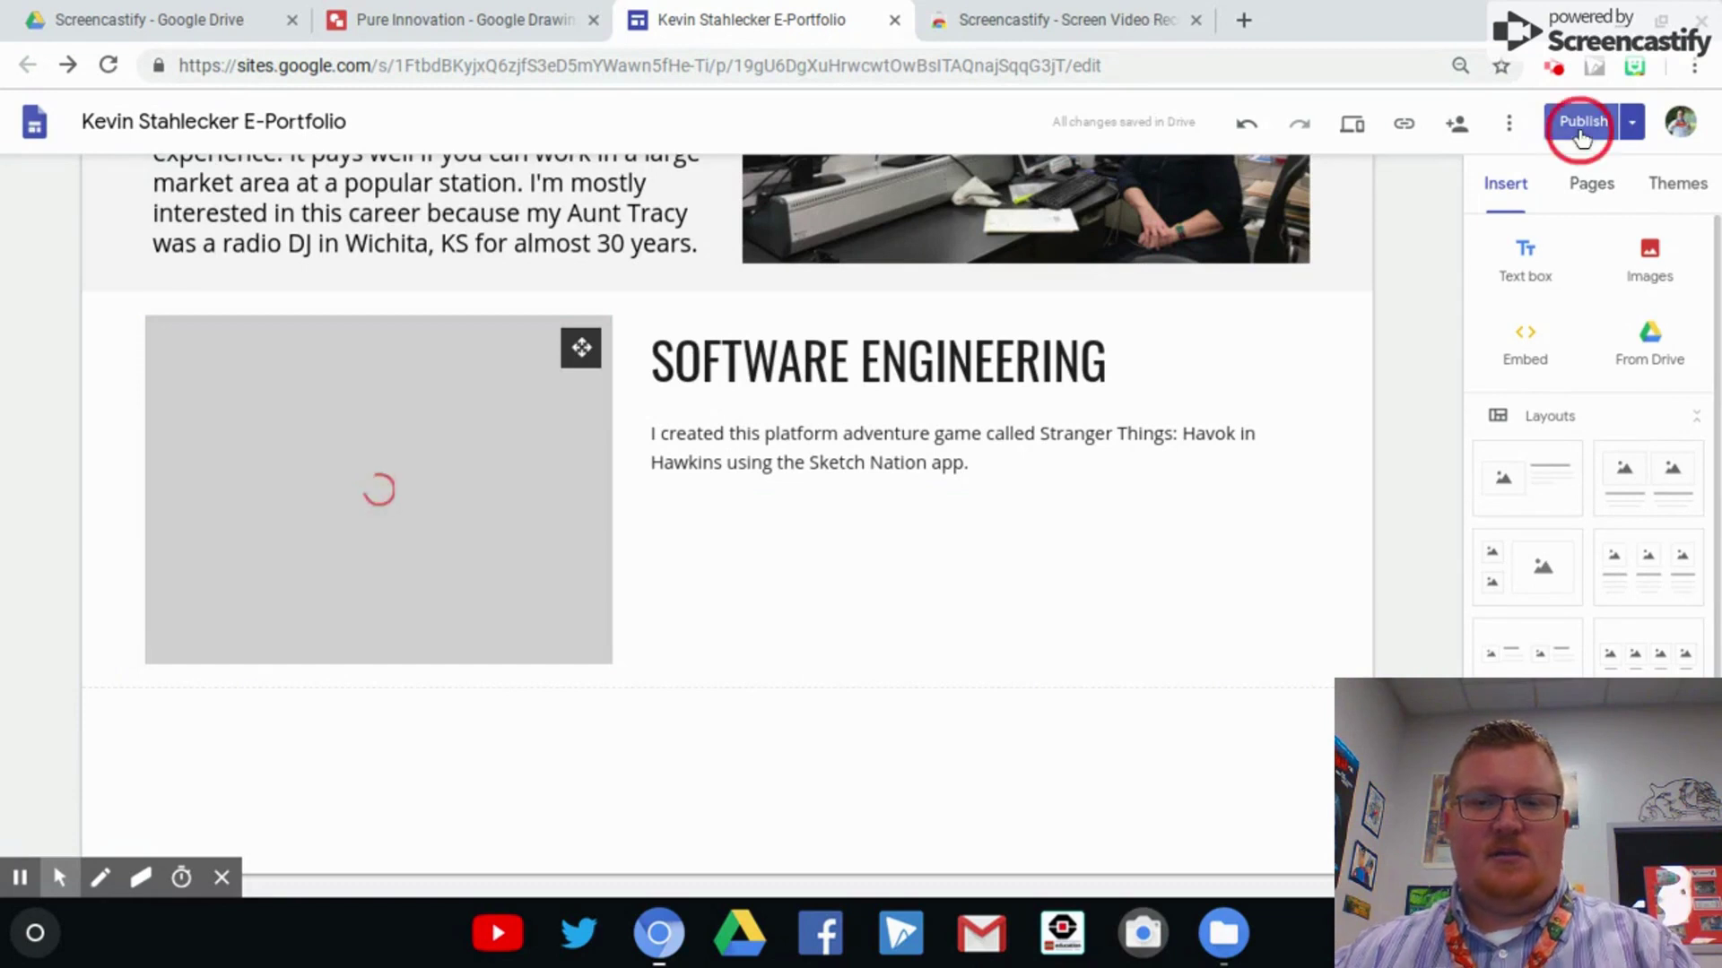